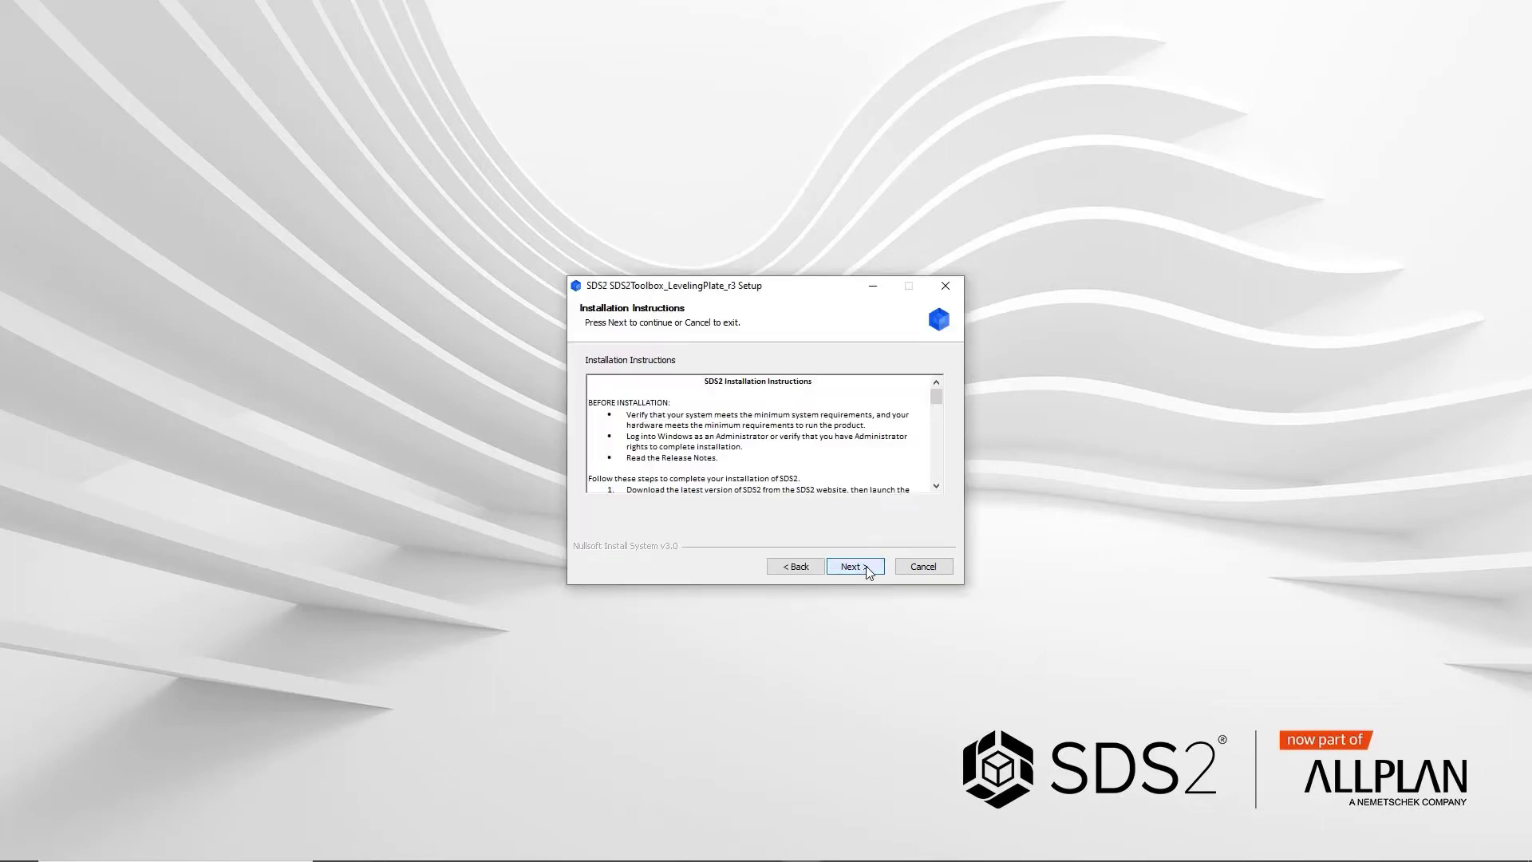
Step: Install the SDS2Toolbox_LevelingPlate_r3 plugin into the SDS2_2022_01 data folder, accepting the licence terms
left_click(867, 570)
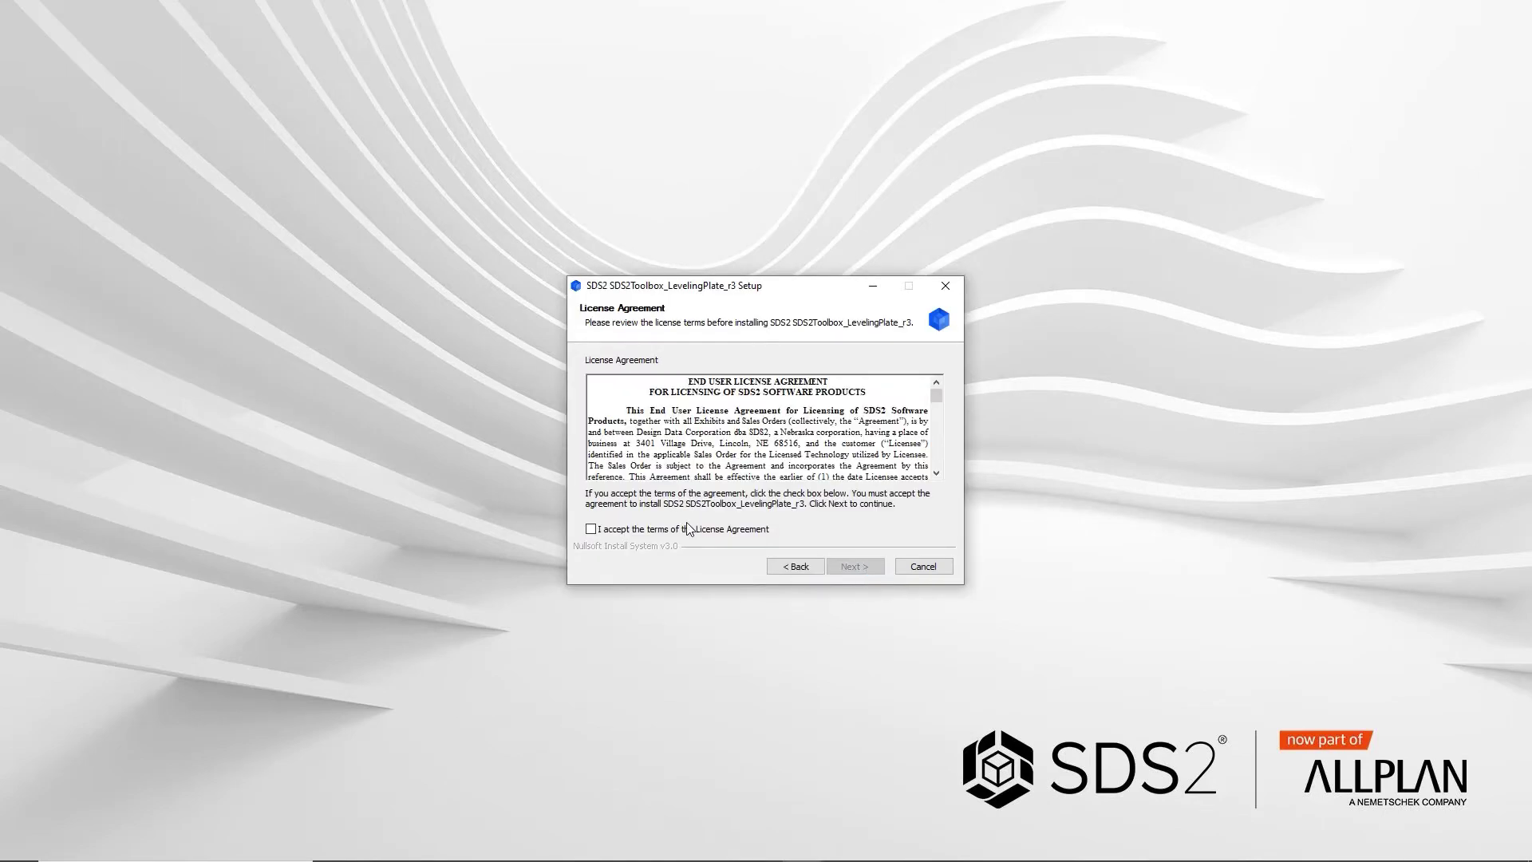
left_click(690, 531)
left_click(860, 567)
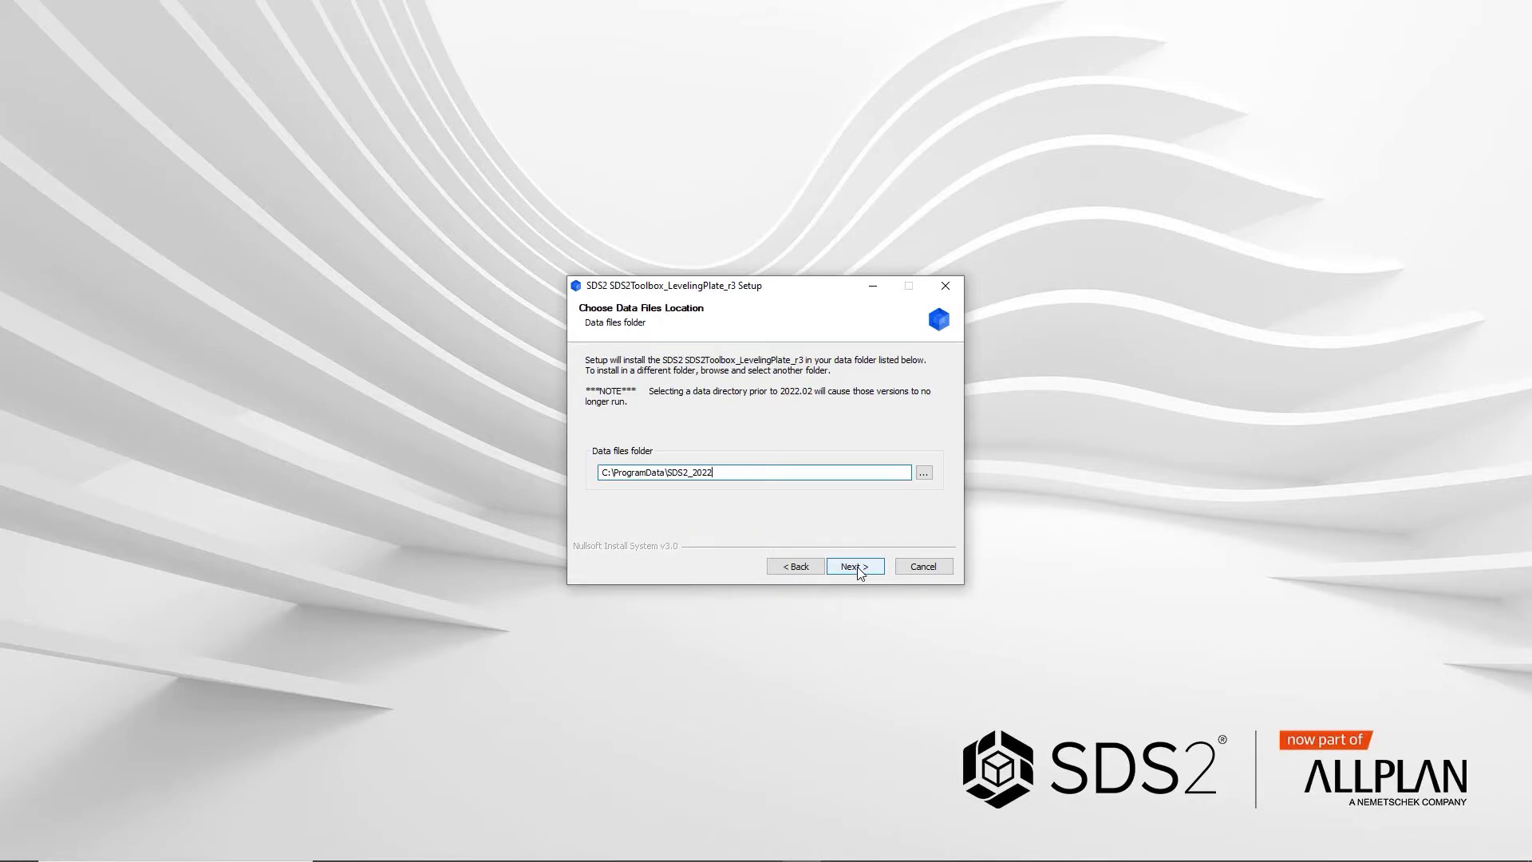
left_click(857, 567)
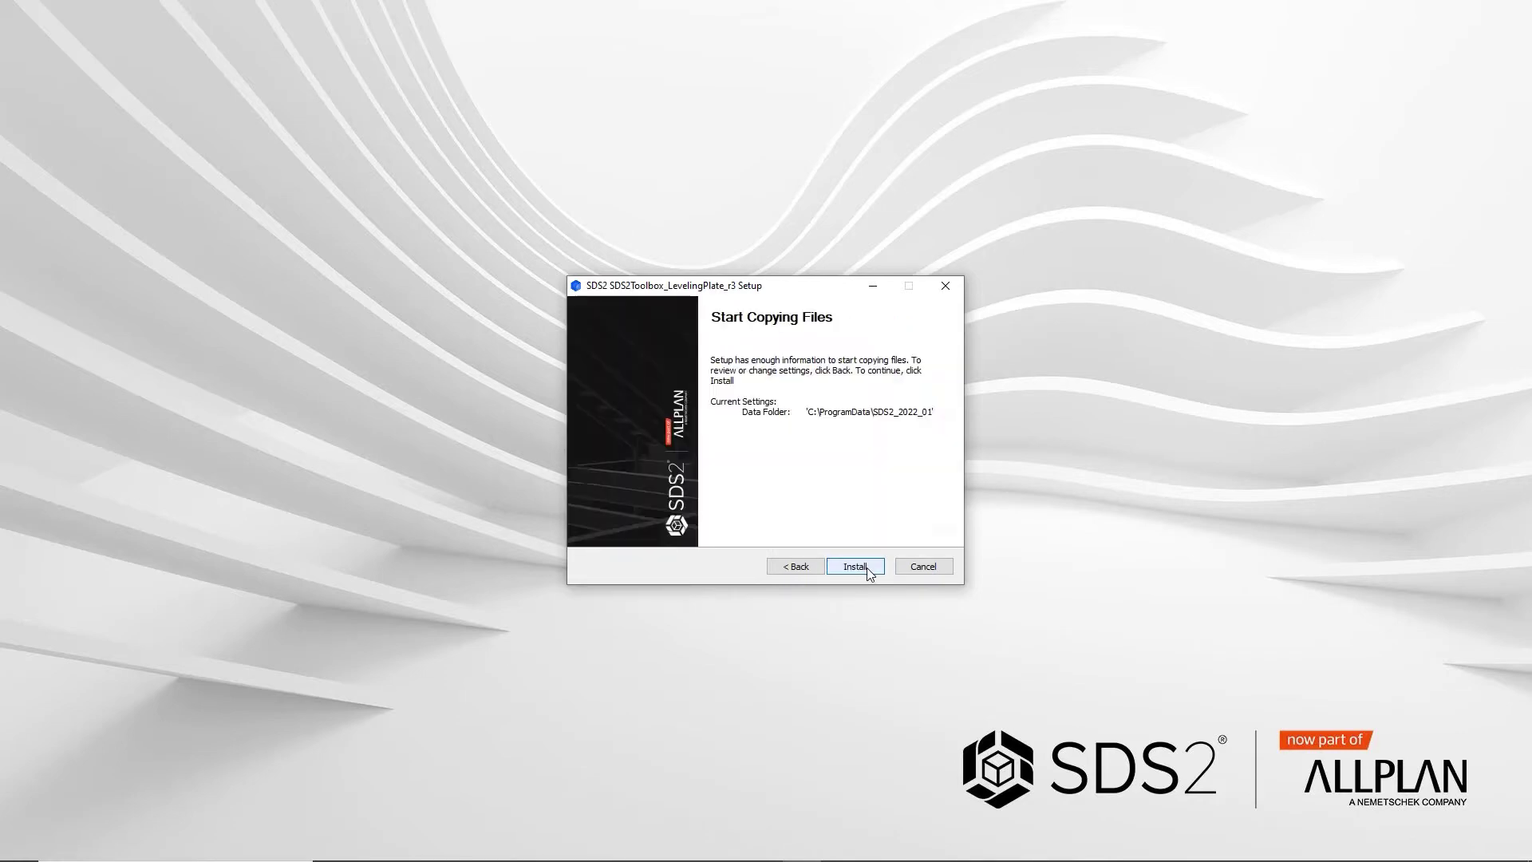
left_click(869, 567)
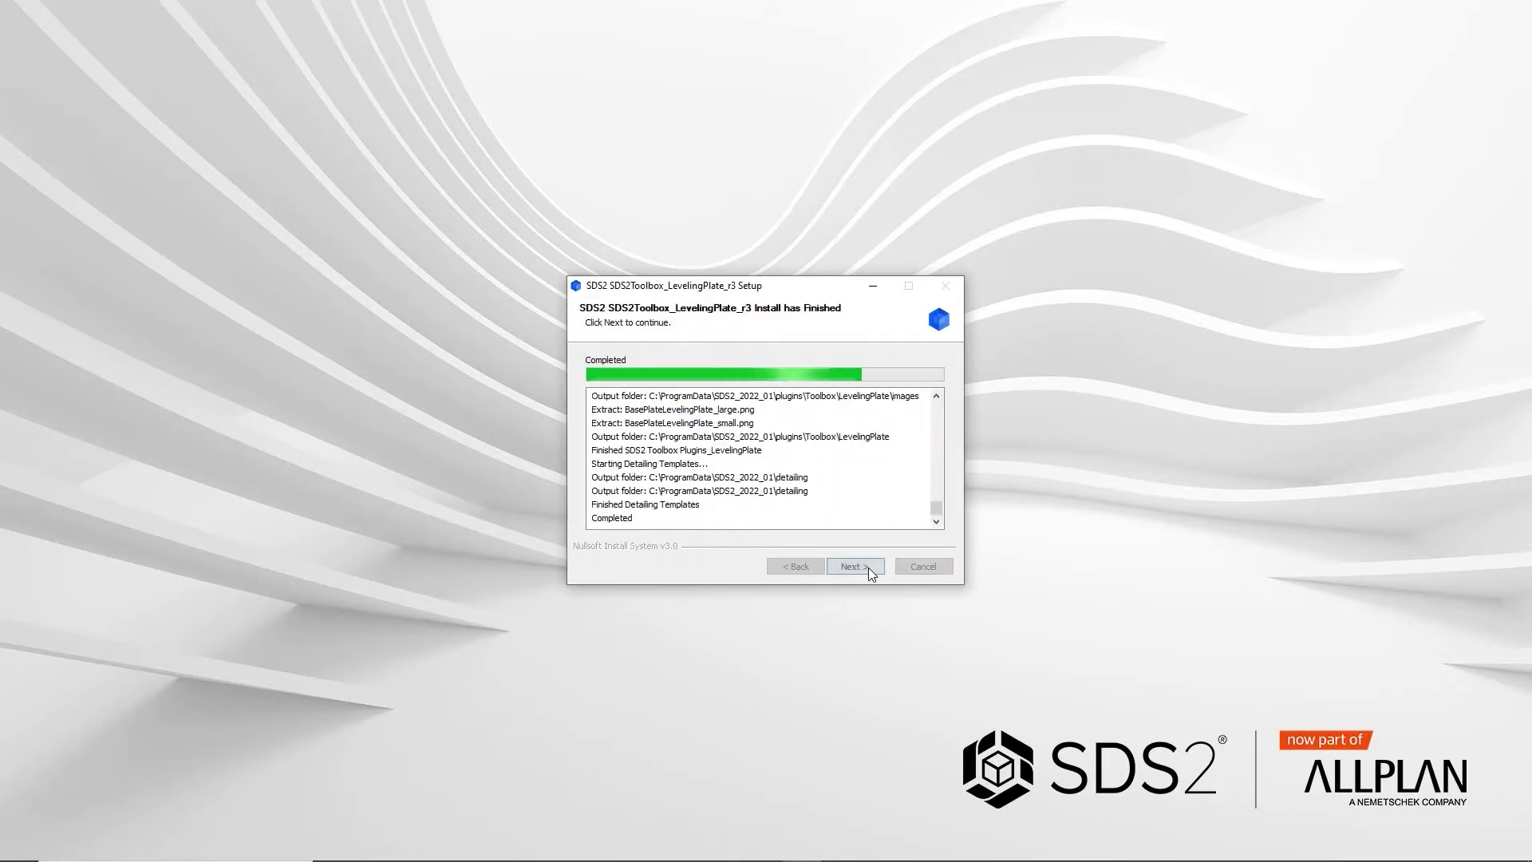
left_click(868, 568)
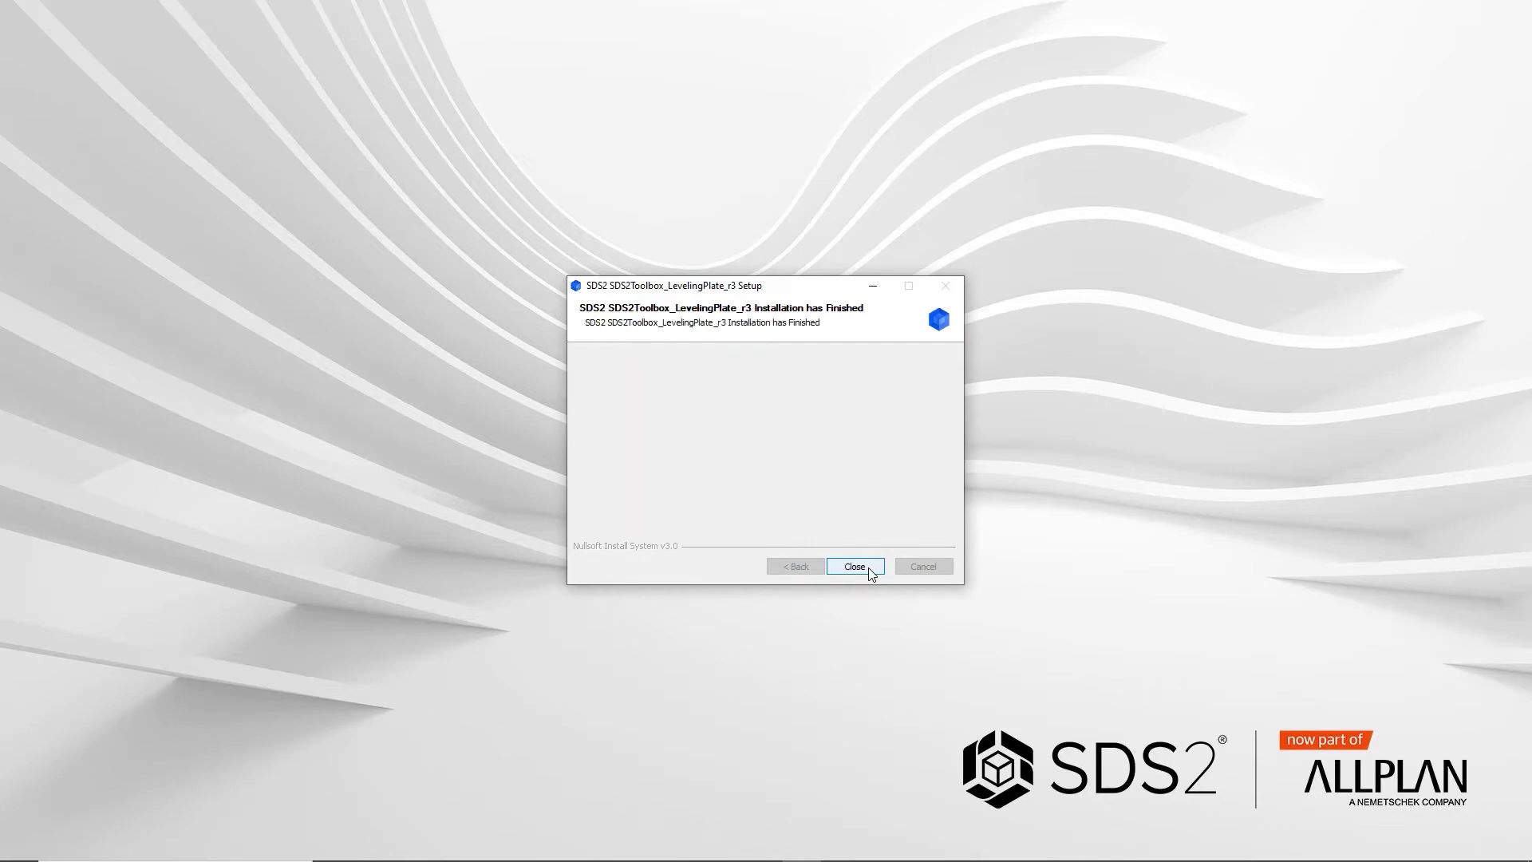
left_click(868, 567)
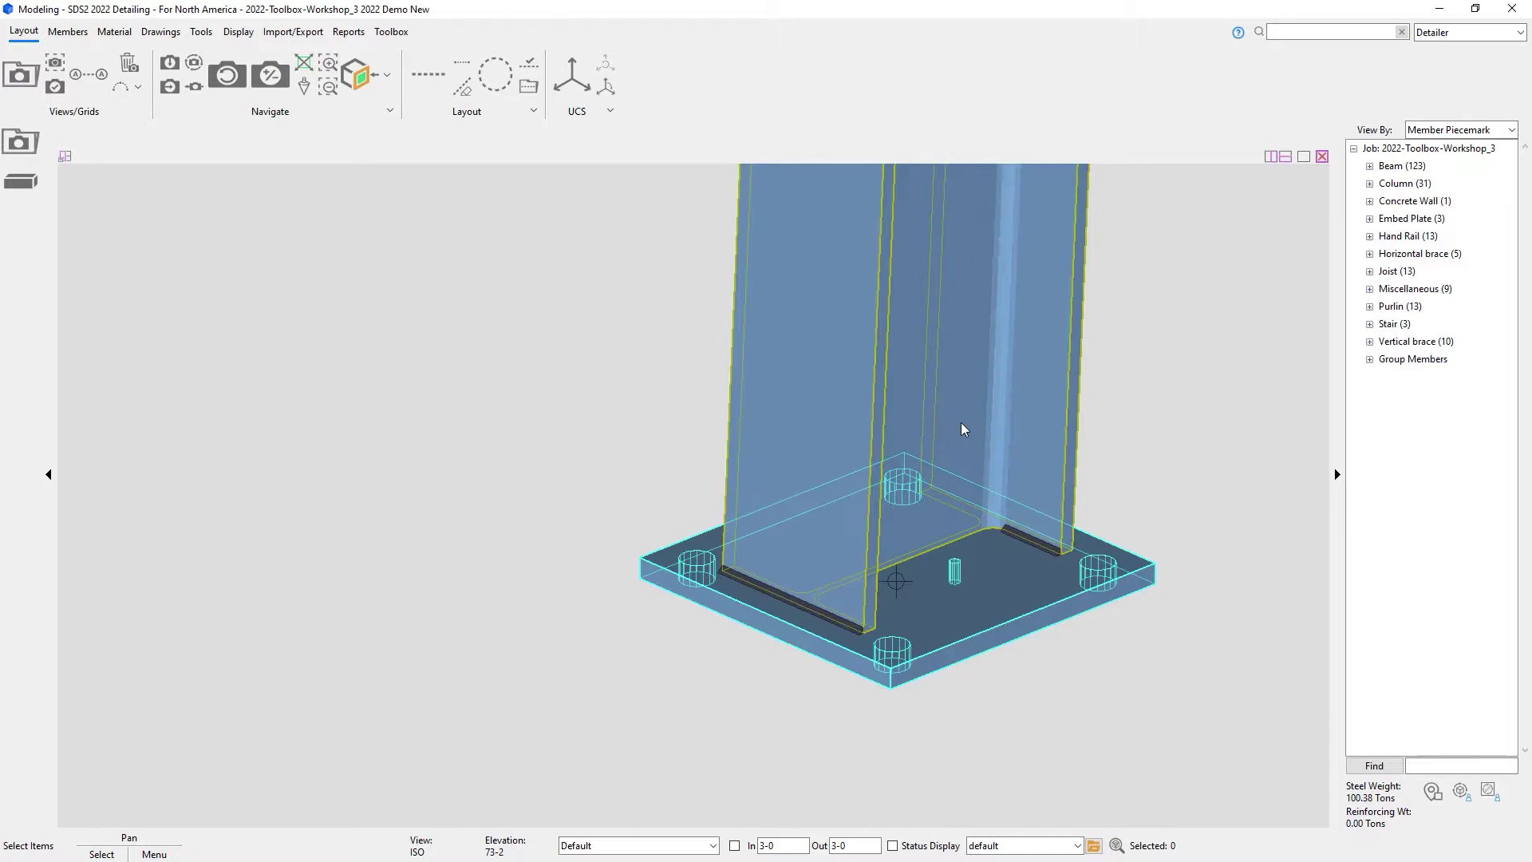
Step: Select the column, pin Add Component to quick access, and choose Leveling Plate as its component
left_click(960, 411)
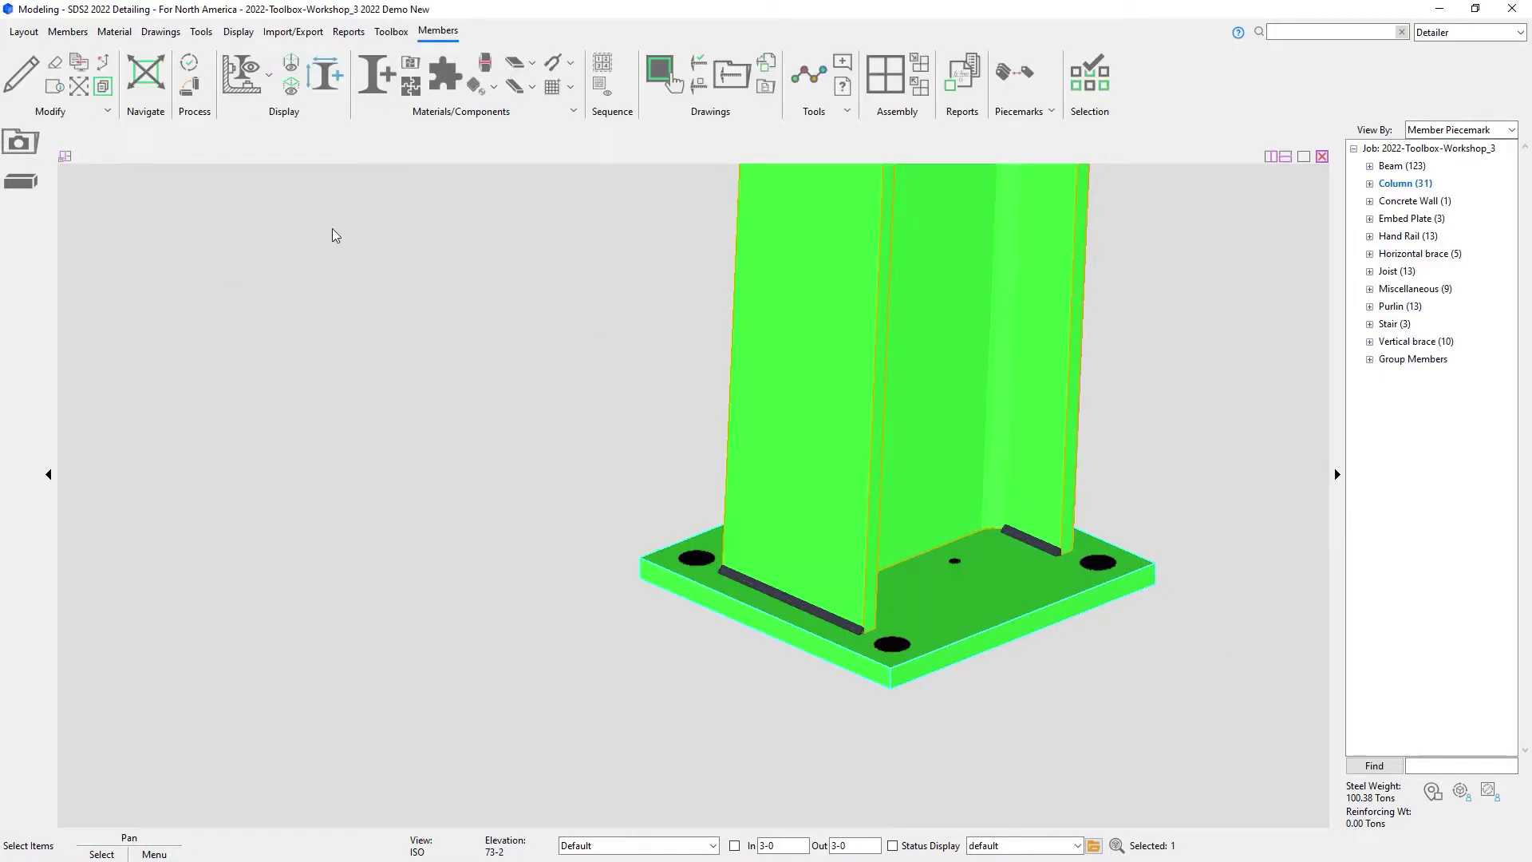
mouse_move(436, 84)
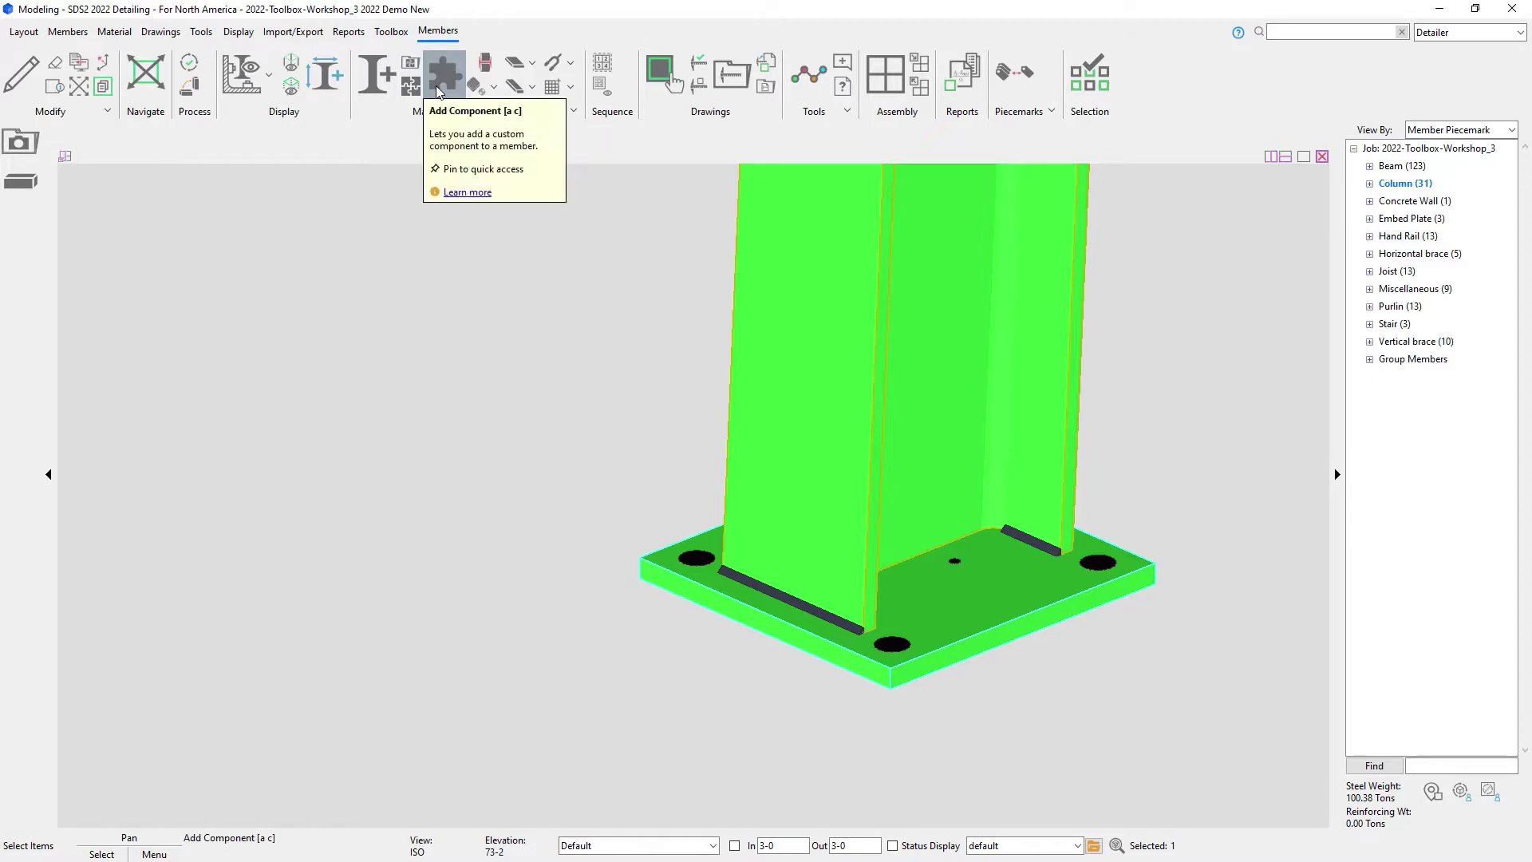
left_click(435, 170)
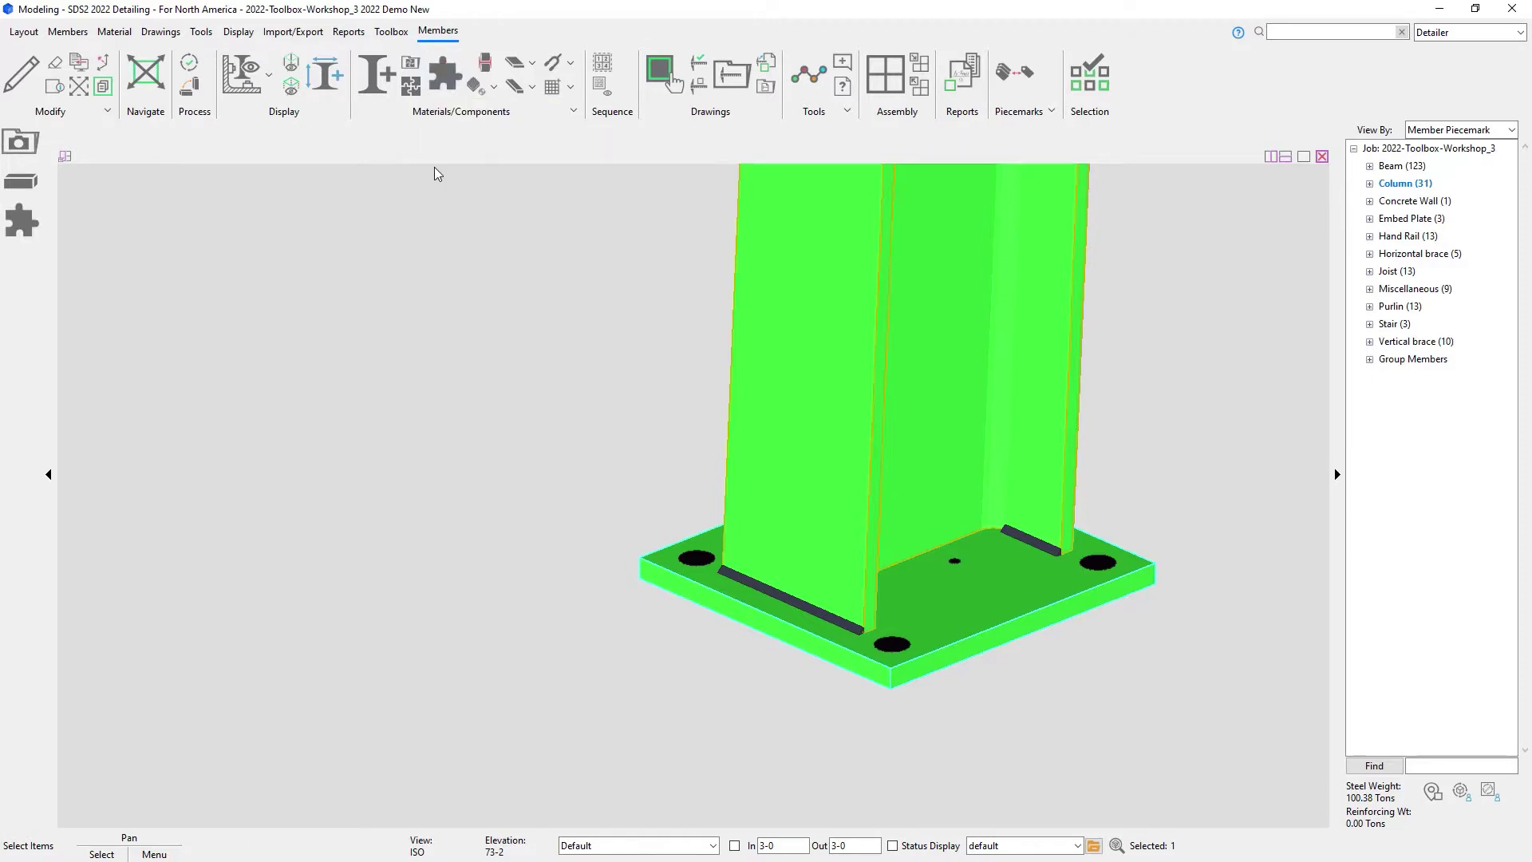
left_click(448, 75)
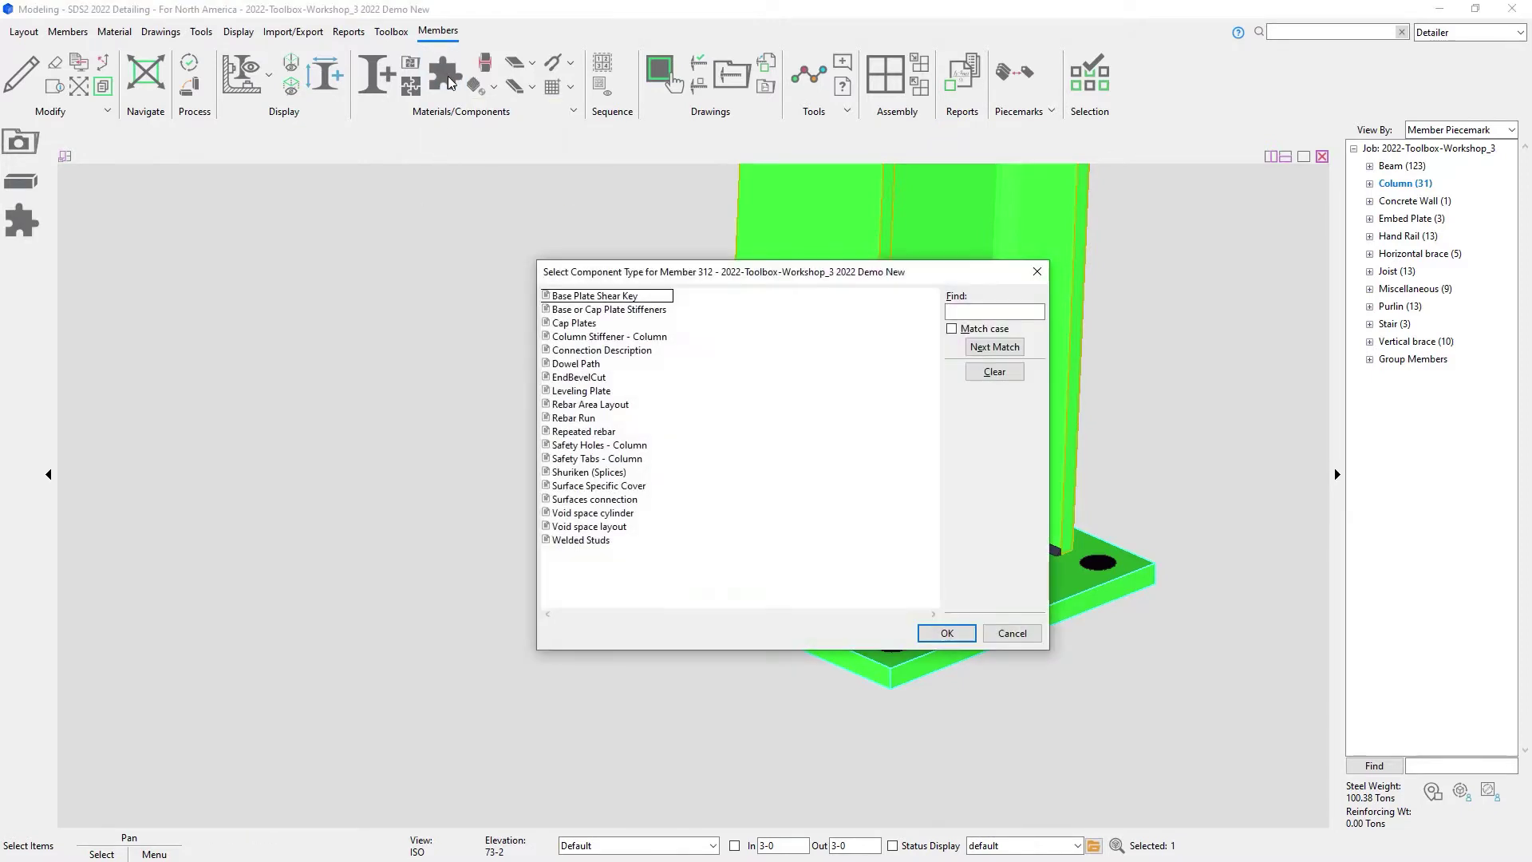
left_click(570, 392)
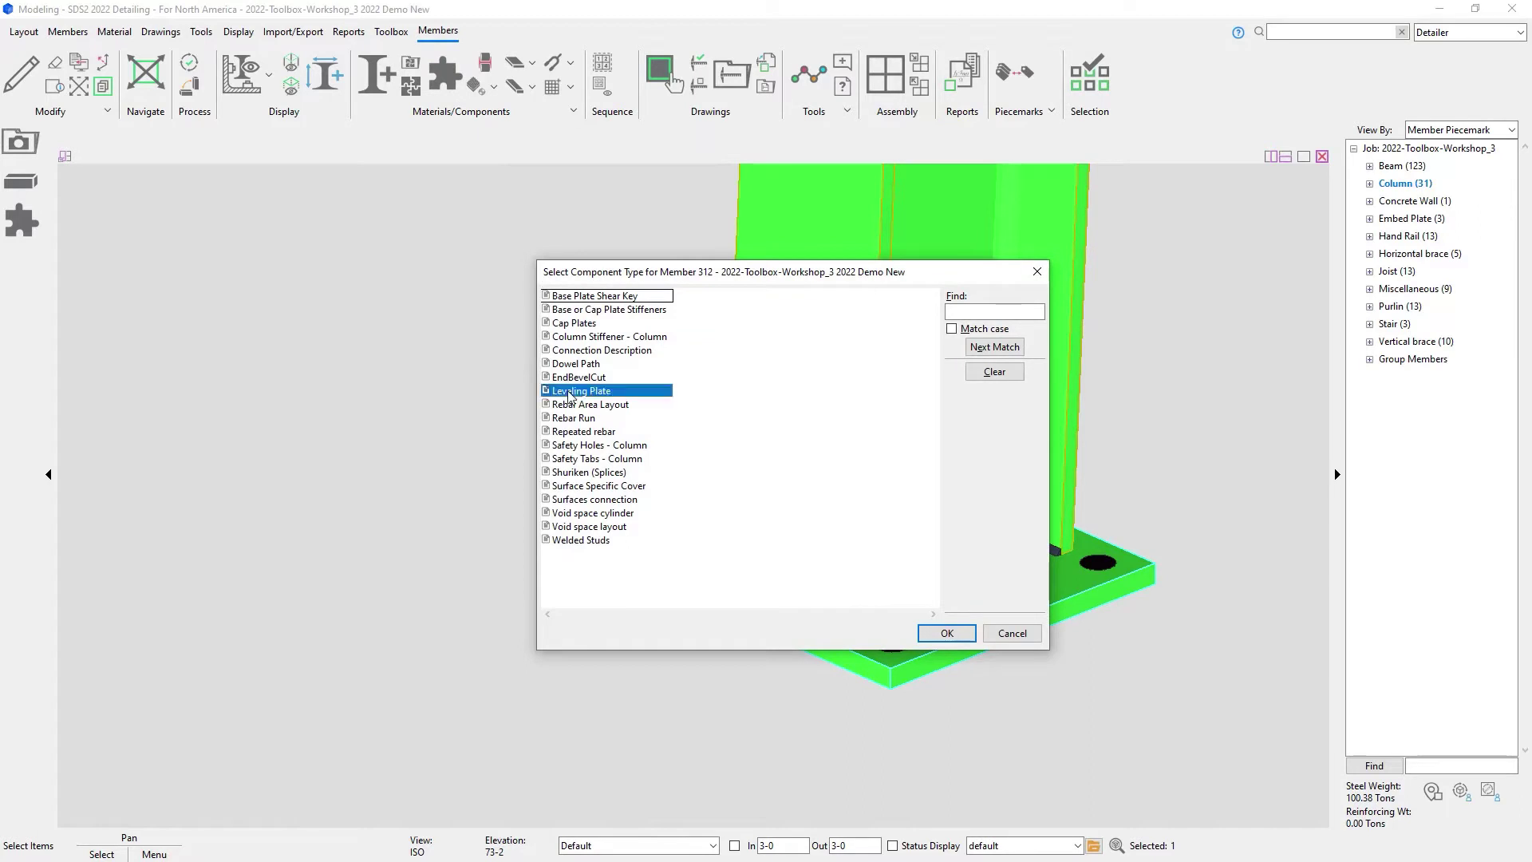
Step: Confirm the Leveling Plate component and apply it with a 1/2 plate thickness
left_click(947, 634)
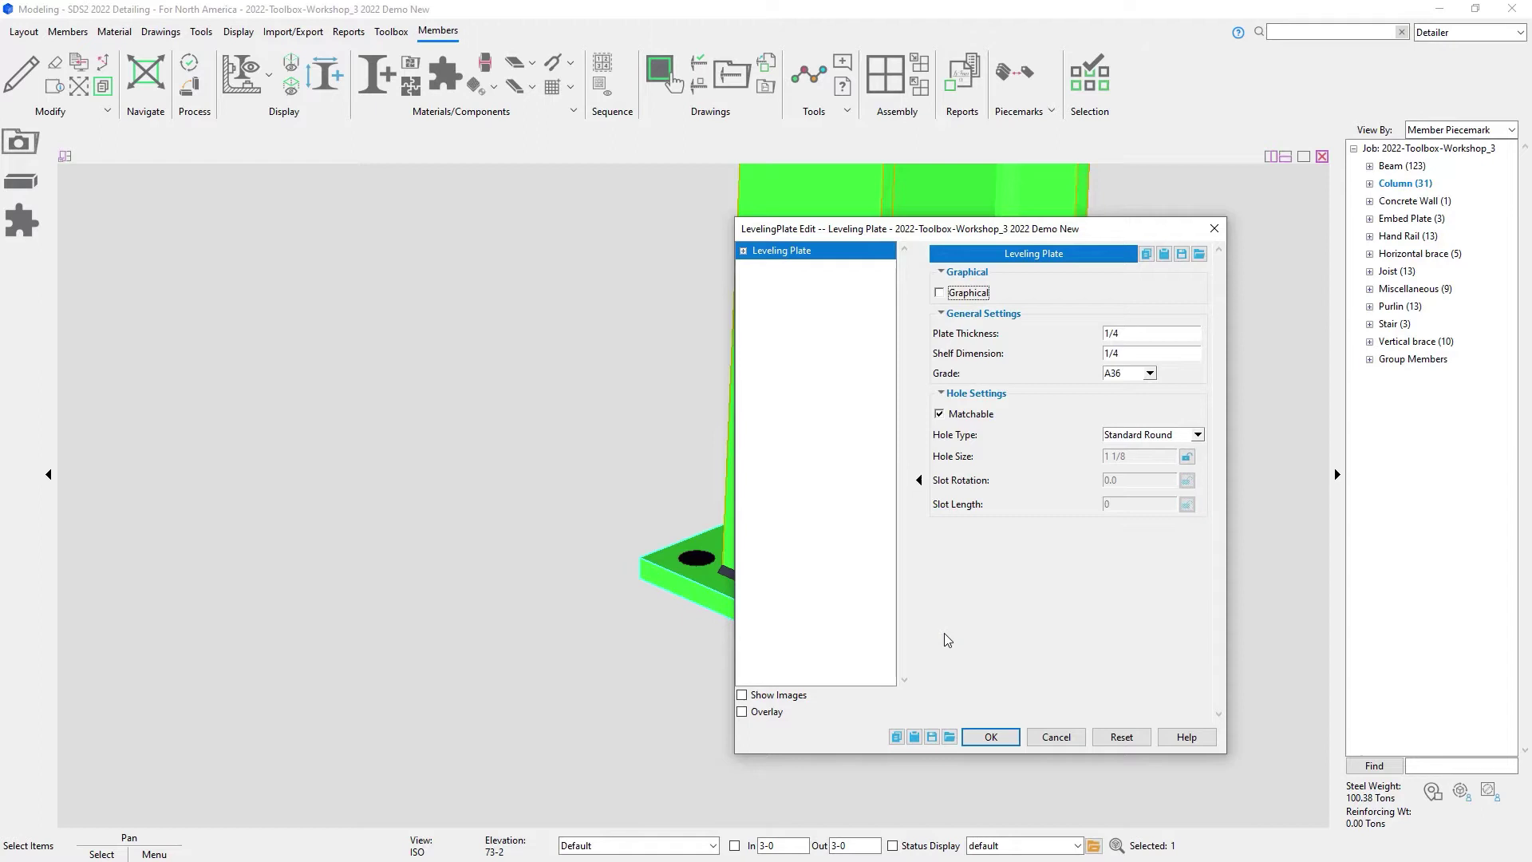
double_click(1133, 329)
type("1/2")
key("Tab")
left_click(991, 738)
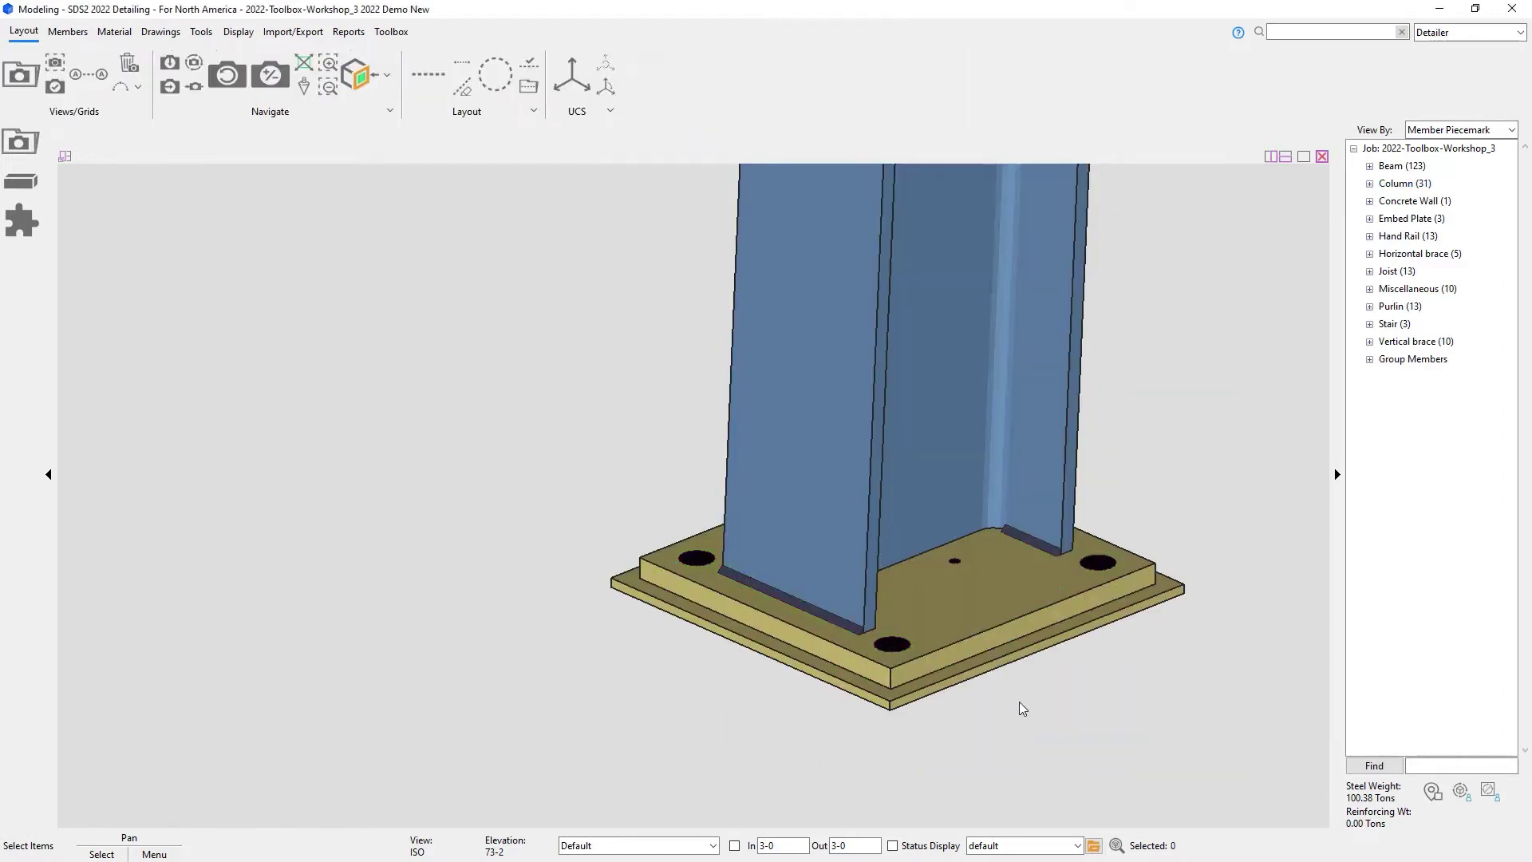
Step: Zoom to the base plate and use Select Other to pick member M_265 beneath it
scroll(1026, 638, "up", 4)
mouse_move(1025, 635)
middle_mouse_down()
mouse_move(971, 519)
mouse_move(974, 428)
mouse_move(975, 592)
mouse_move(1019, 639)
middle_mouse_up()
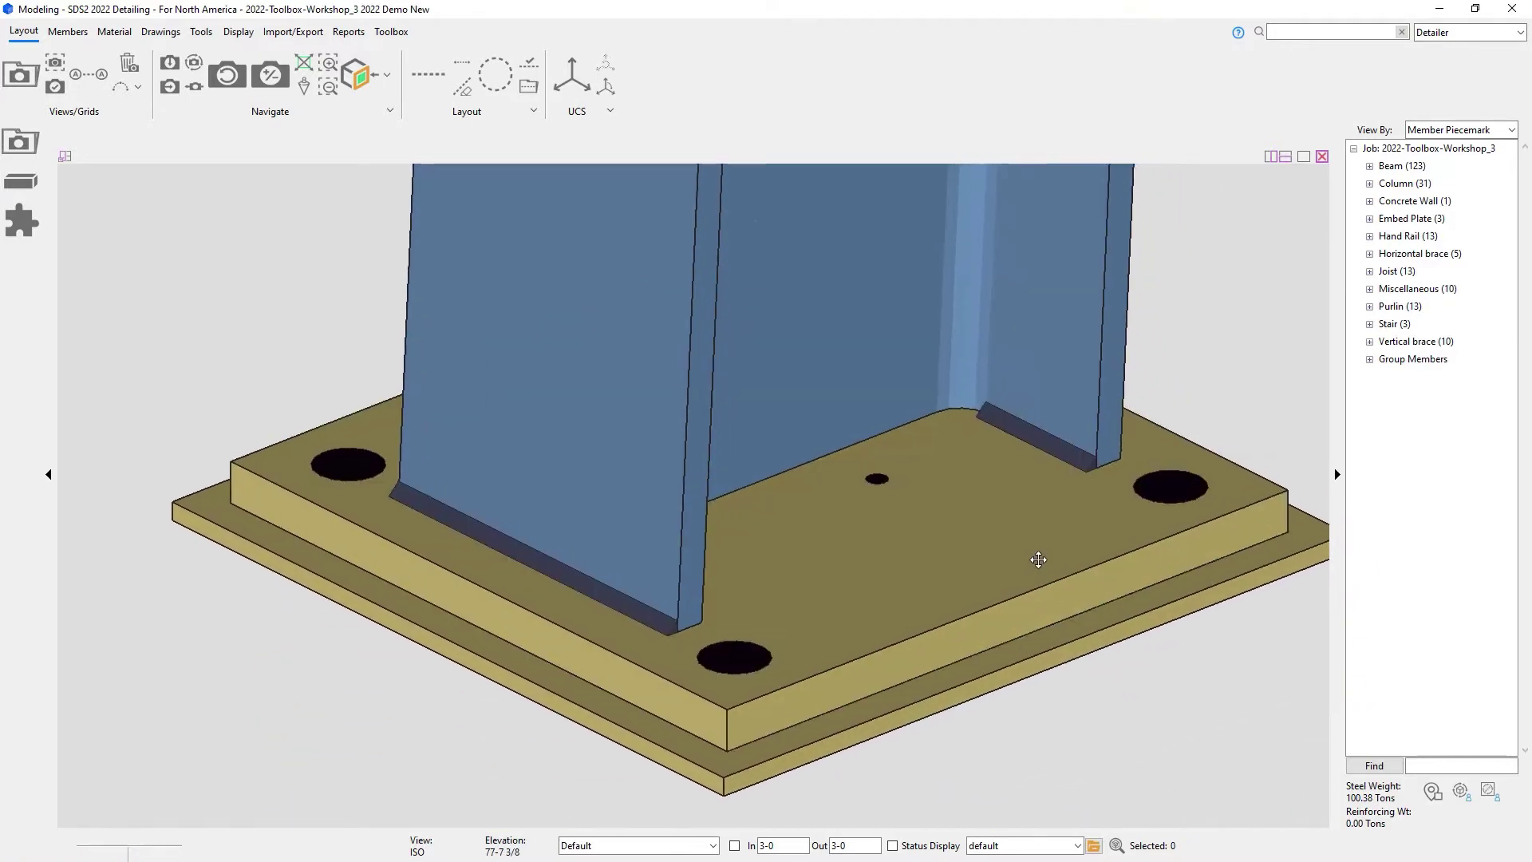
middle_click_drag(1036, 558, 851, 558)
left_click(904, 639)
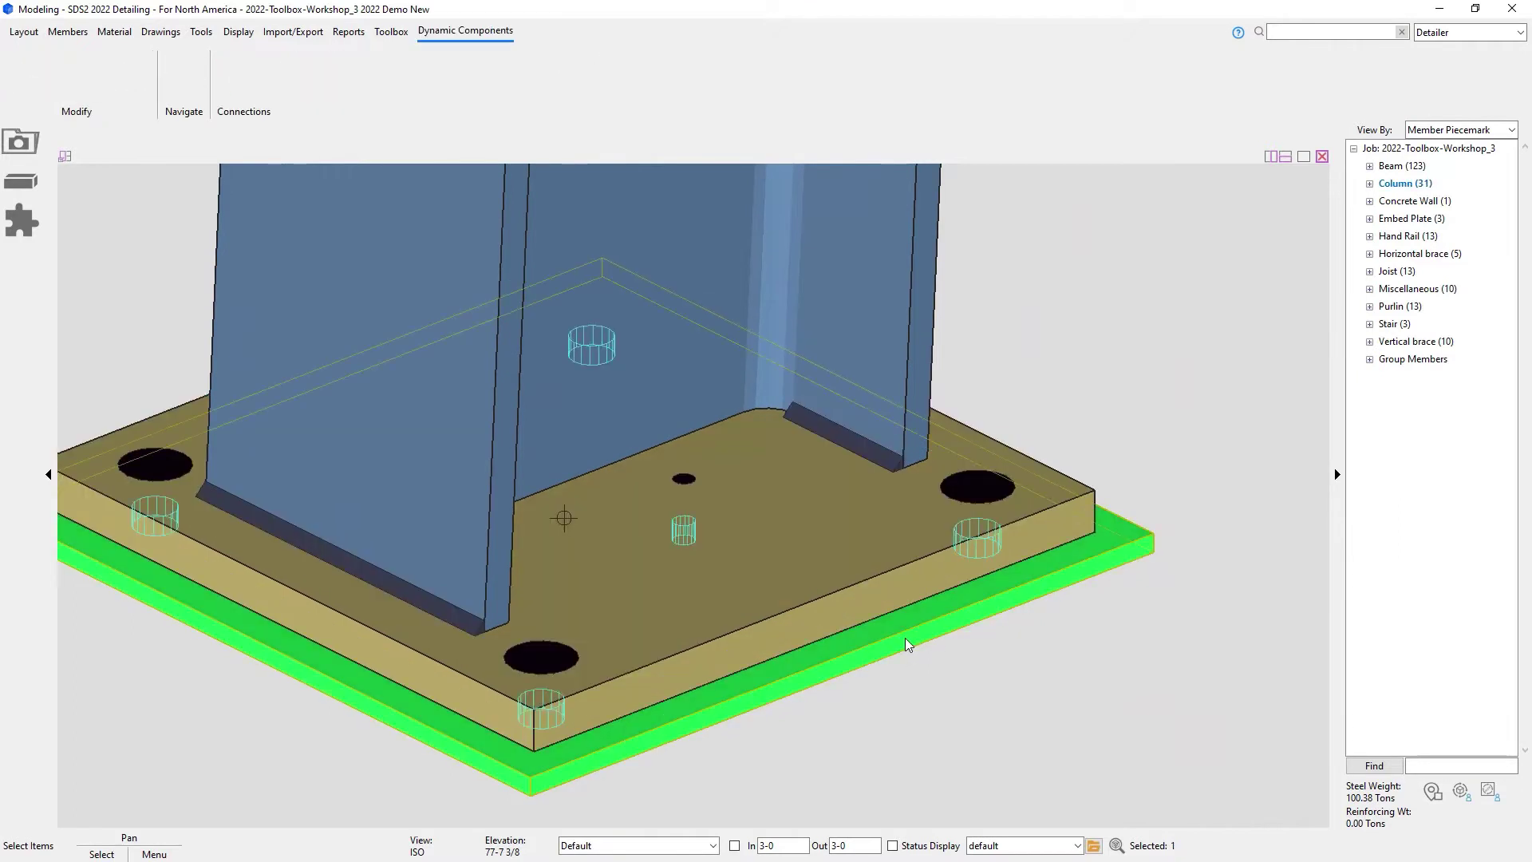
right_click(905, 638)
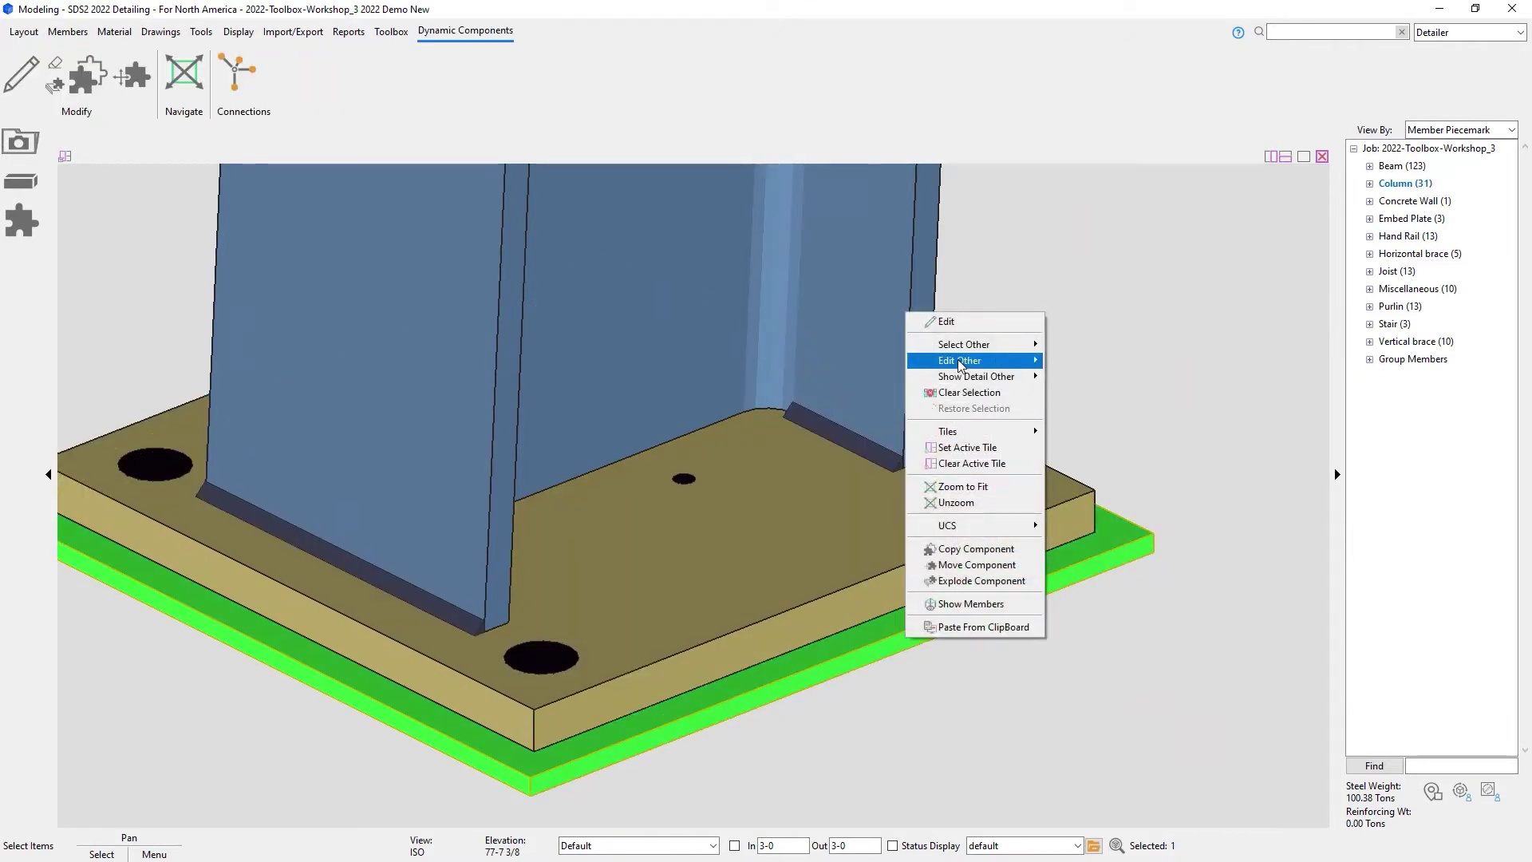
mouse_move(960, 347)
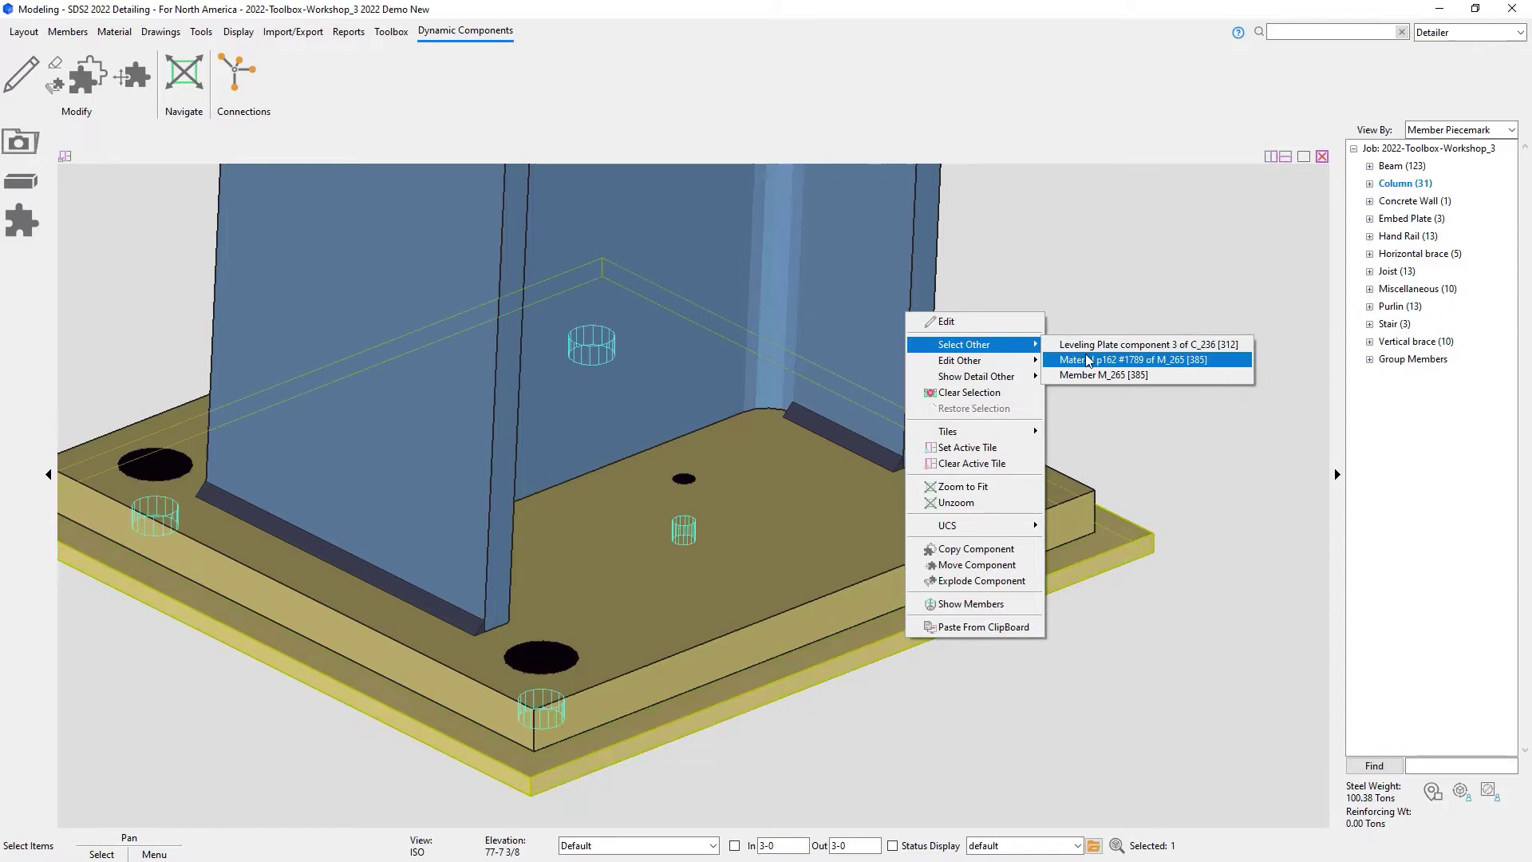
left_click(1098, 375)
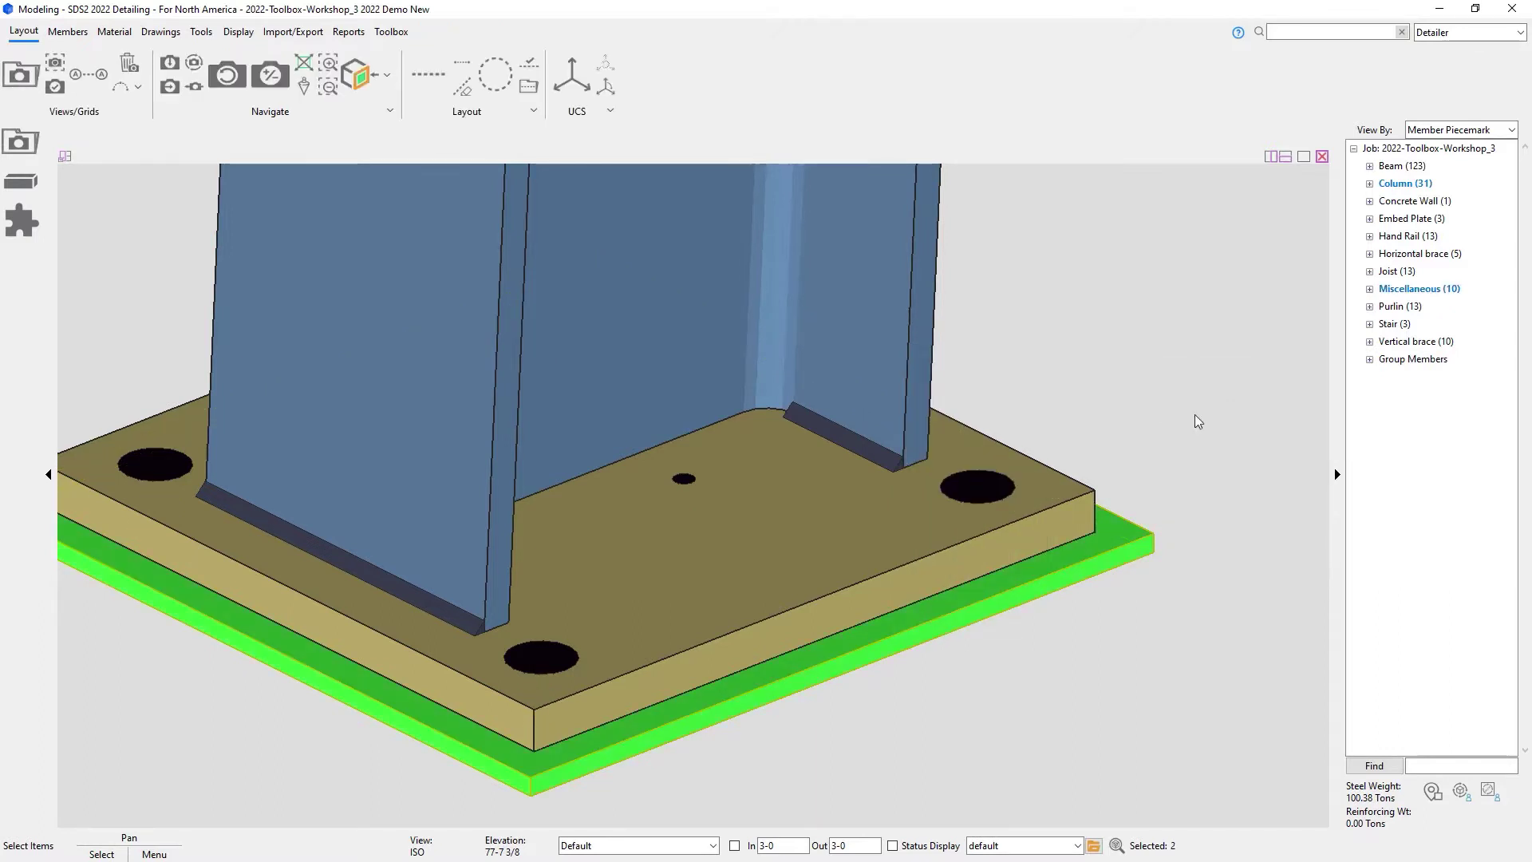
Step: Expand Miscellaneous > M_265 in the member tree and select part M_265 [385]
left_click(1369, 288)
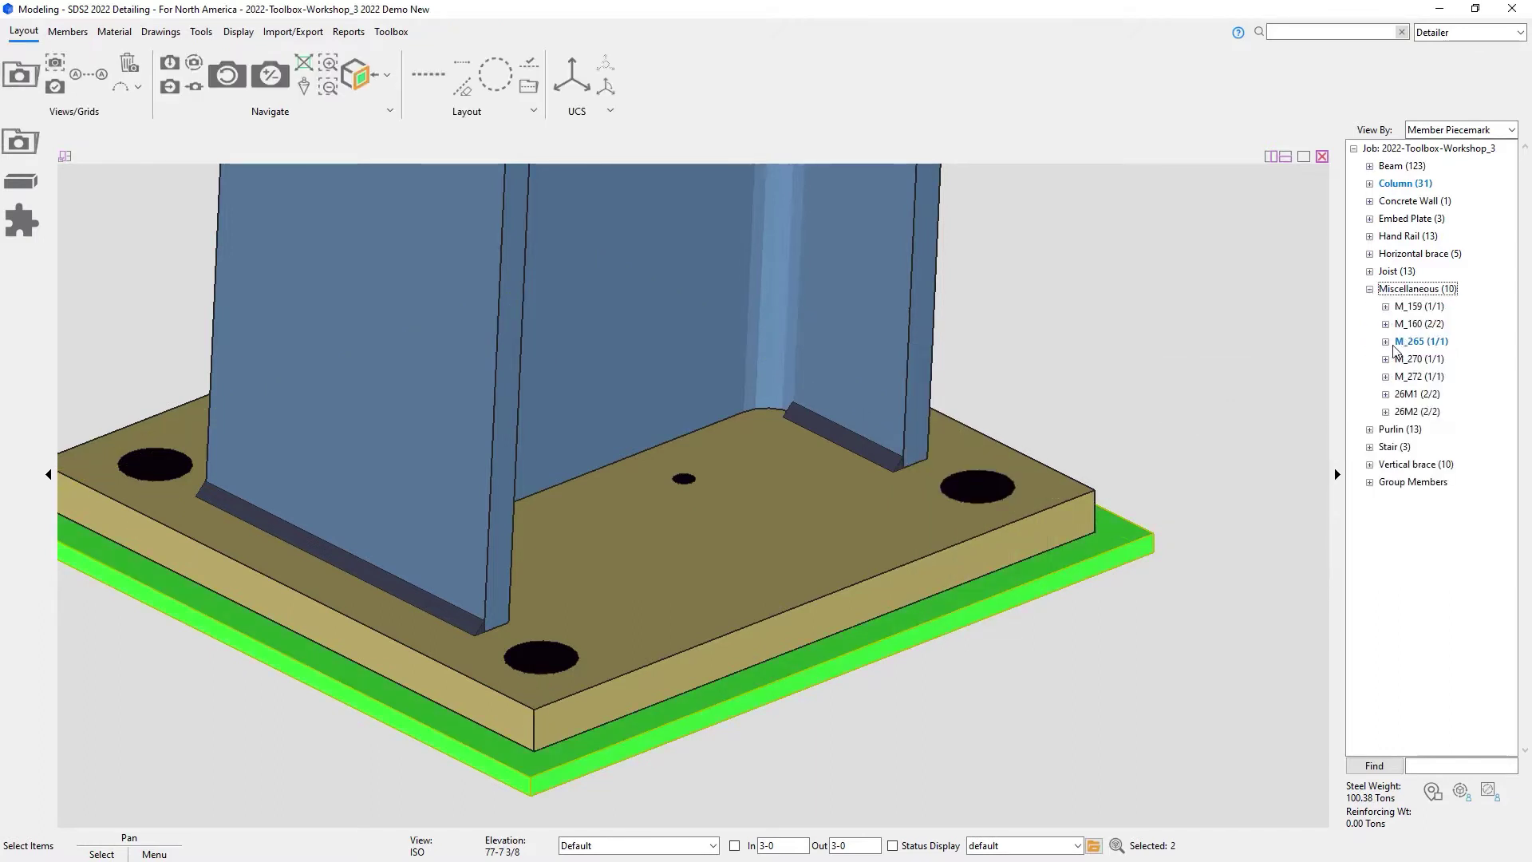
left_click(1398, 343)
left_click(1409, 344)
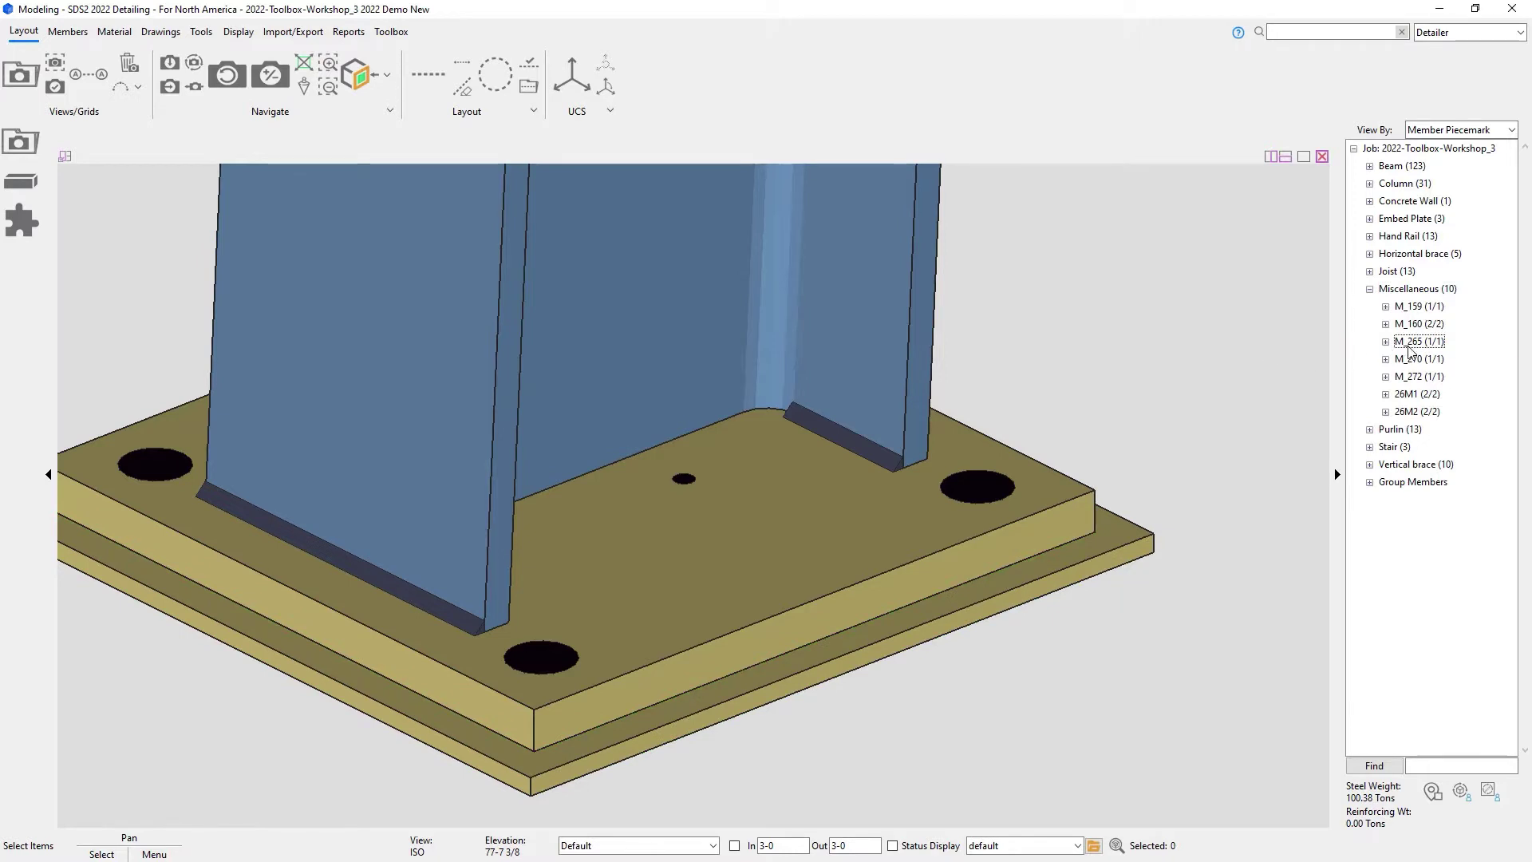
left_click(1386, 343)
left_click(1432, 359)
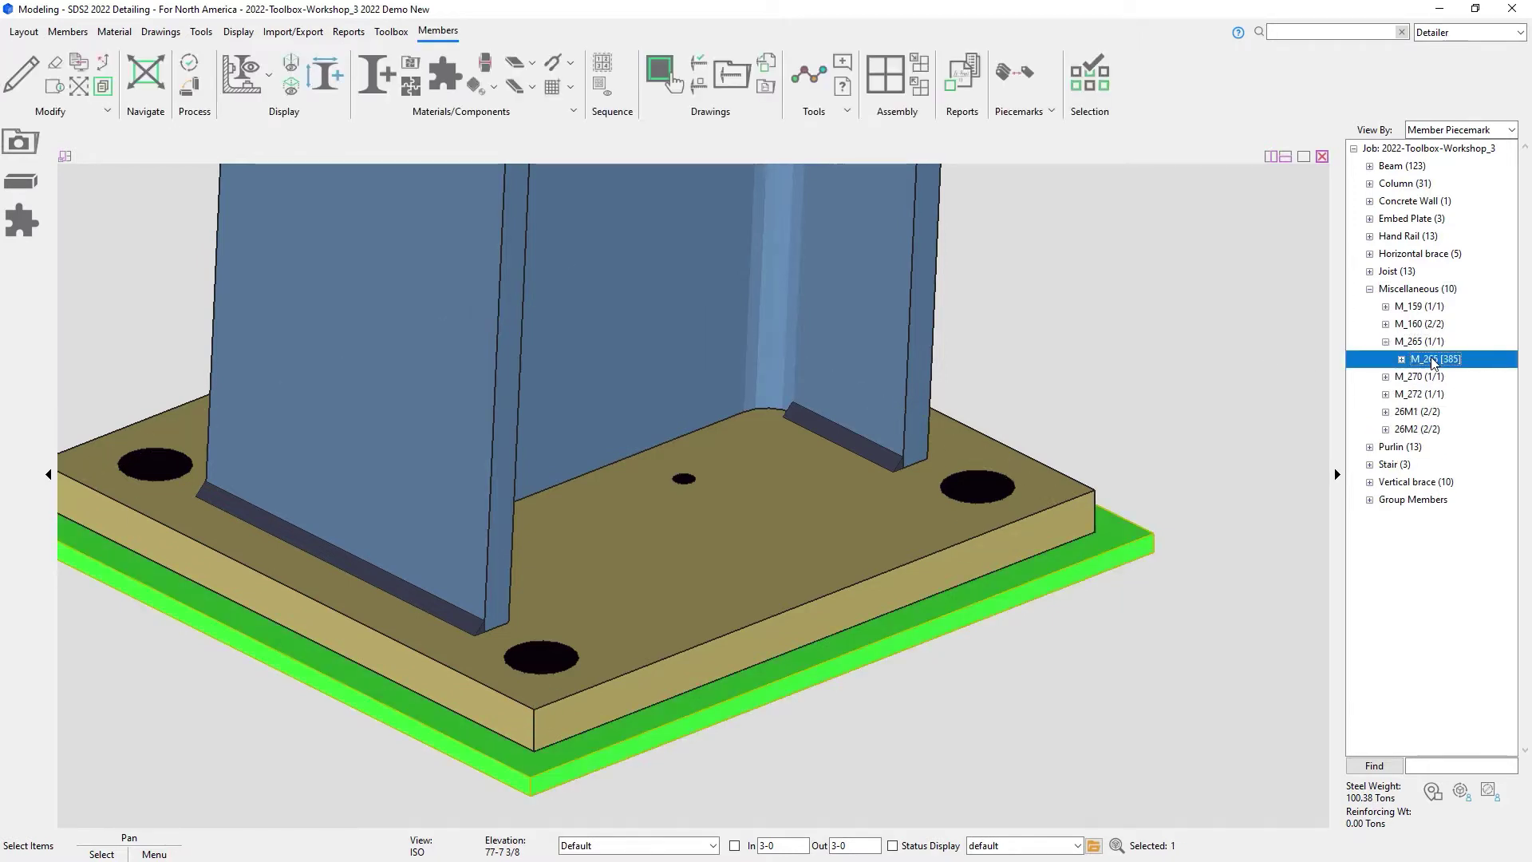
Step: From underneath, review the grout hole's settings, then reopen the leveling plate's LevelingPlate Edit window
middle_click_drag(564, 520, 827, 431)
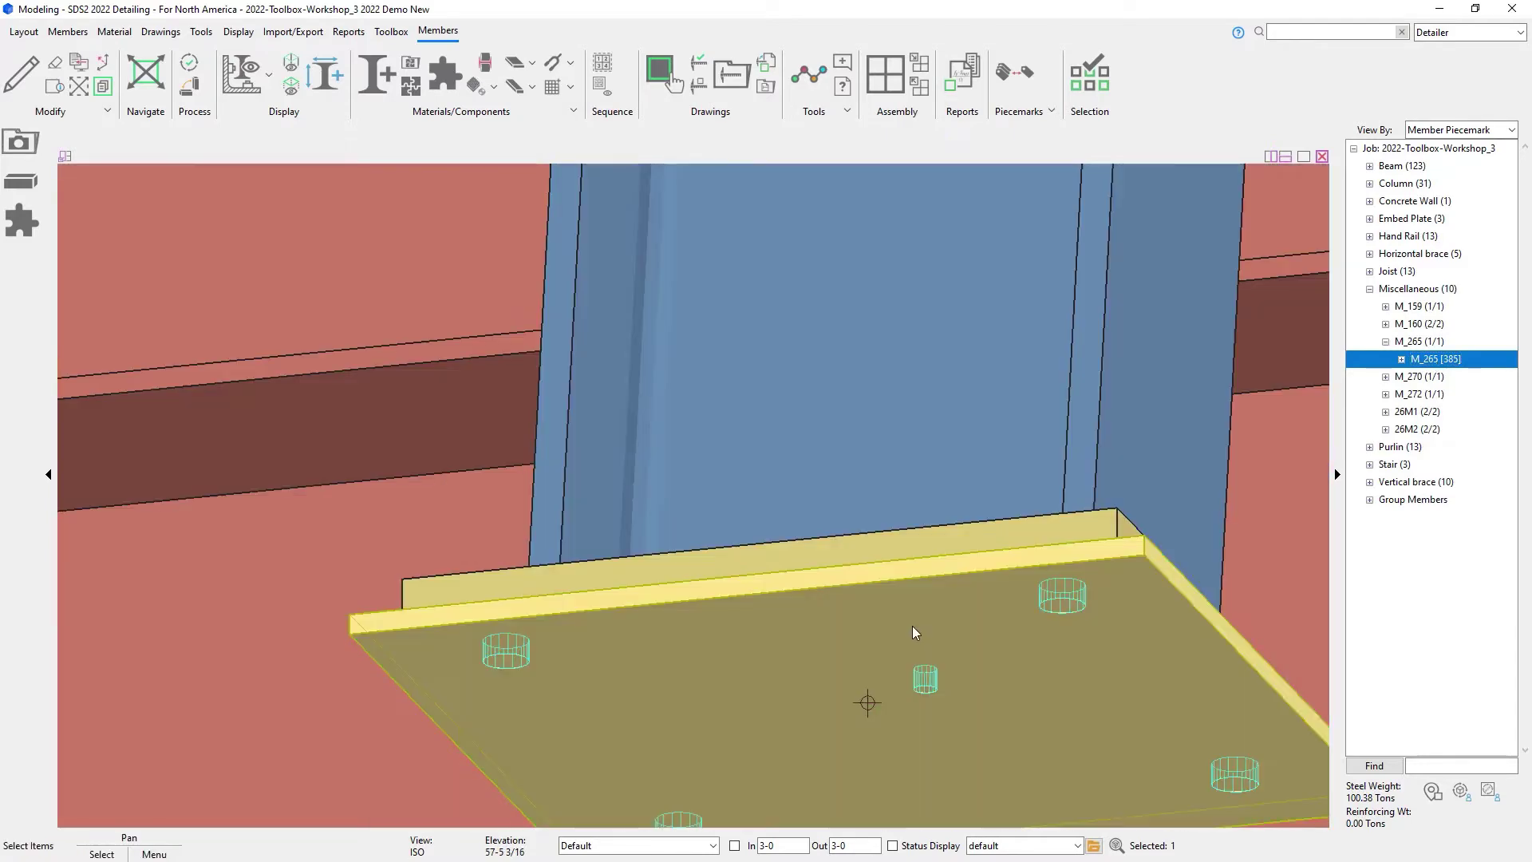
double_click(926, 688)
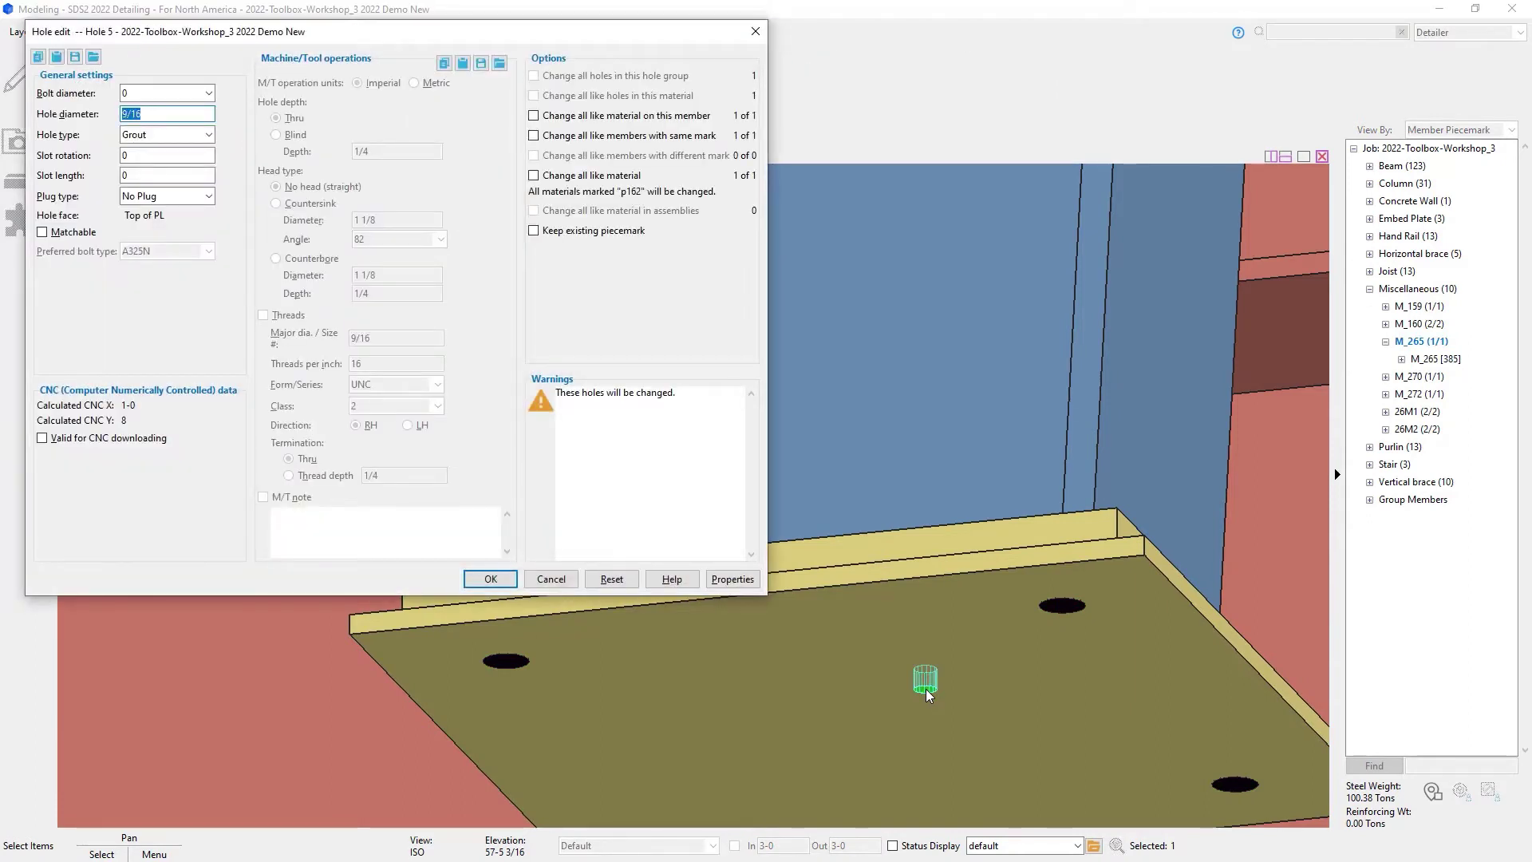
left_click(488, 580)
double_click(715, 712)
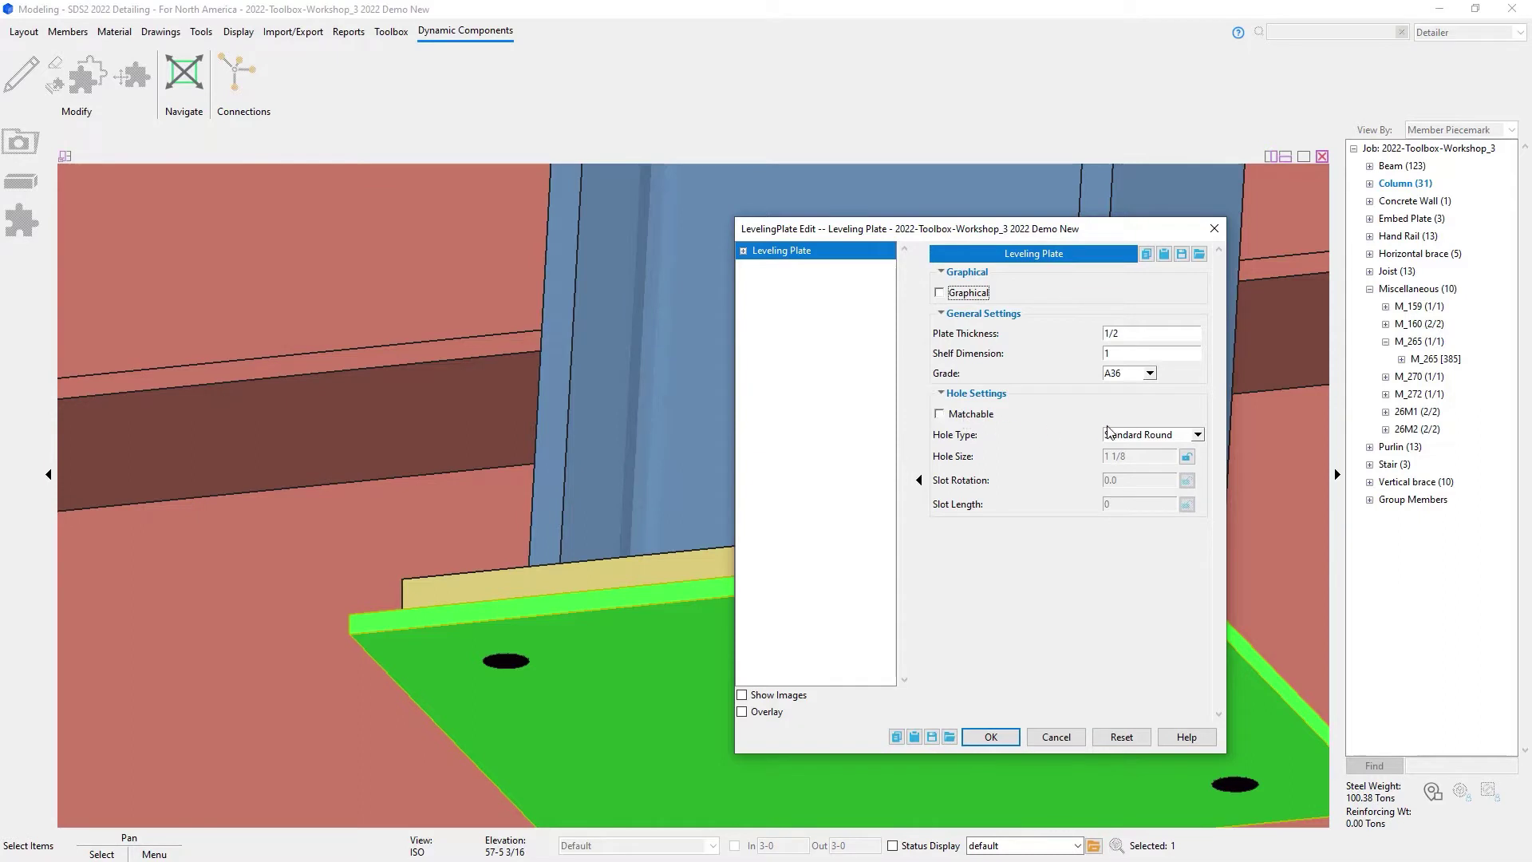
Step: Change the leveling plate holes to Oversized Round with an unlocked size and apply
left_click(1195, 436)
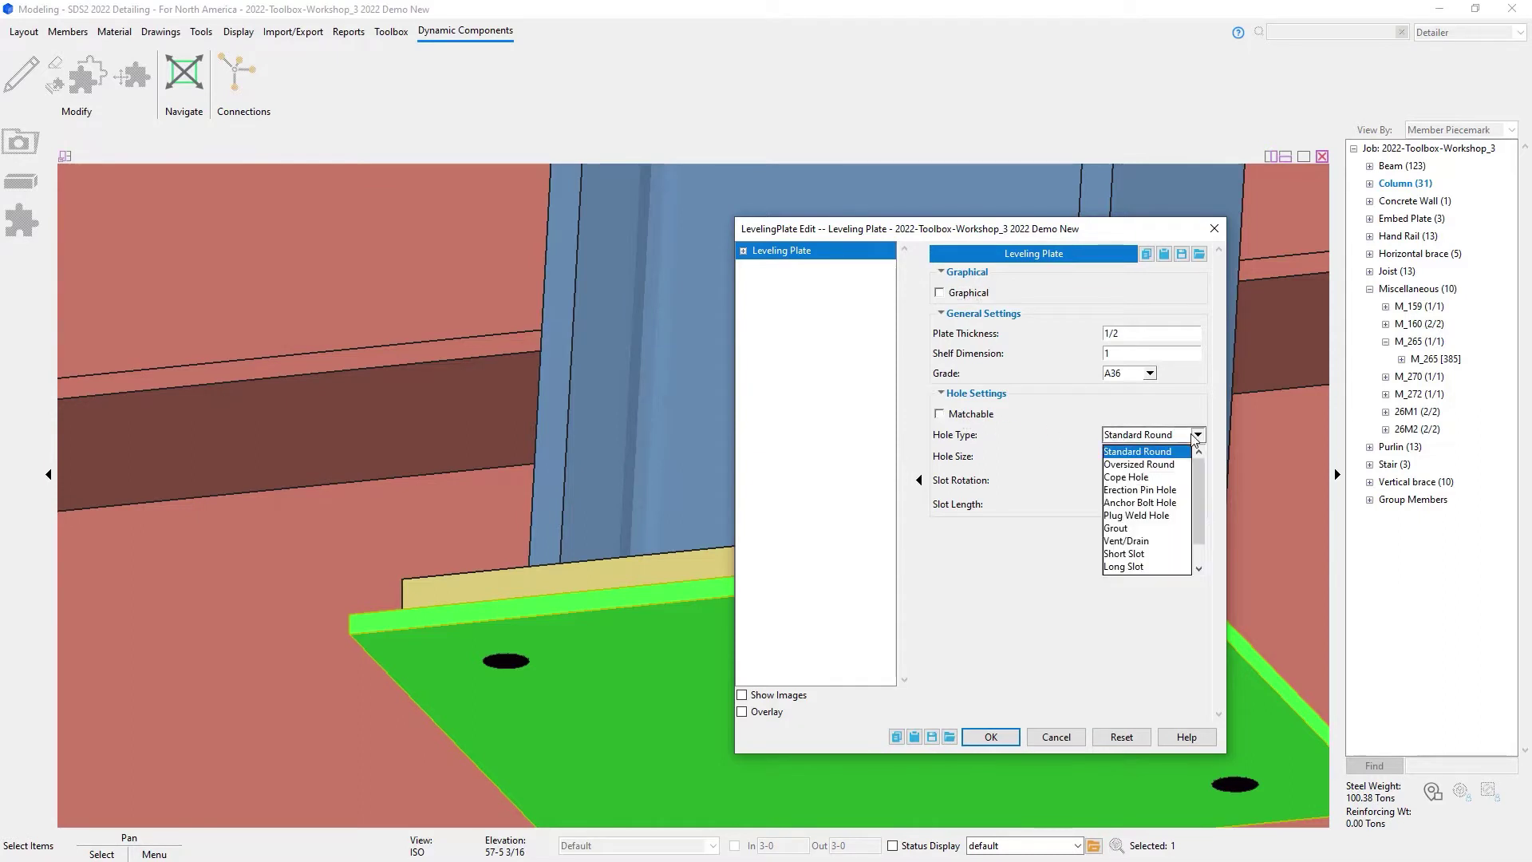
left_click(1176, 463)
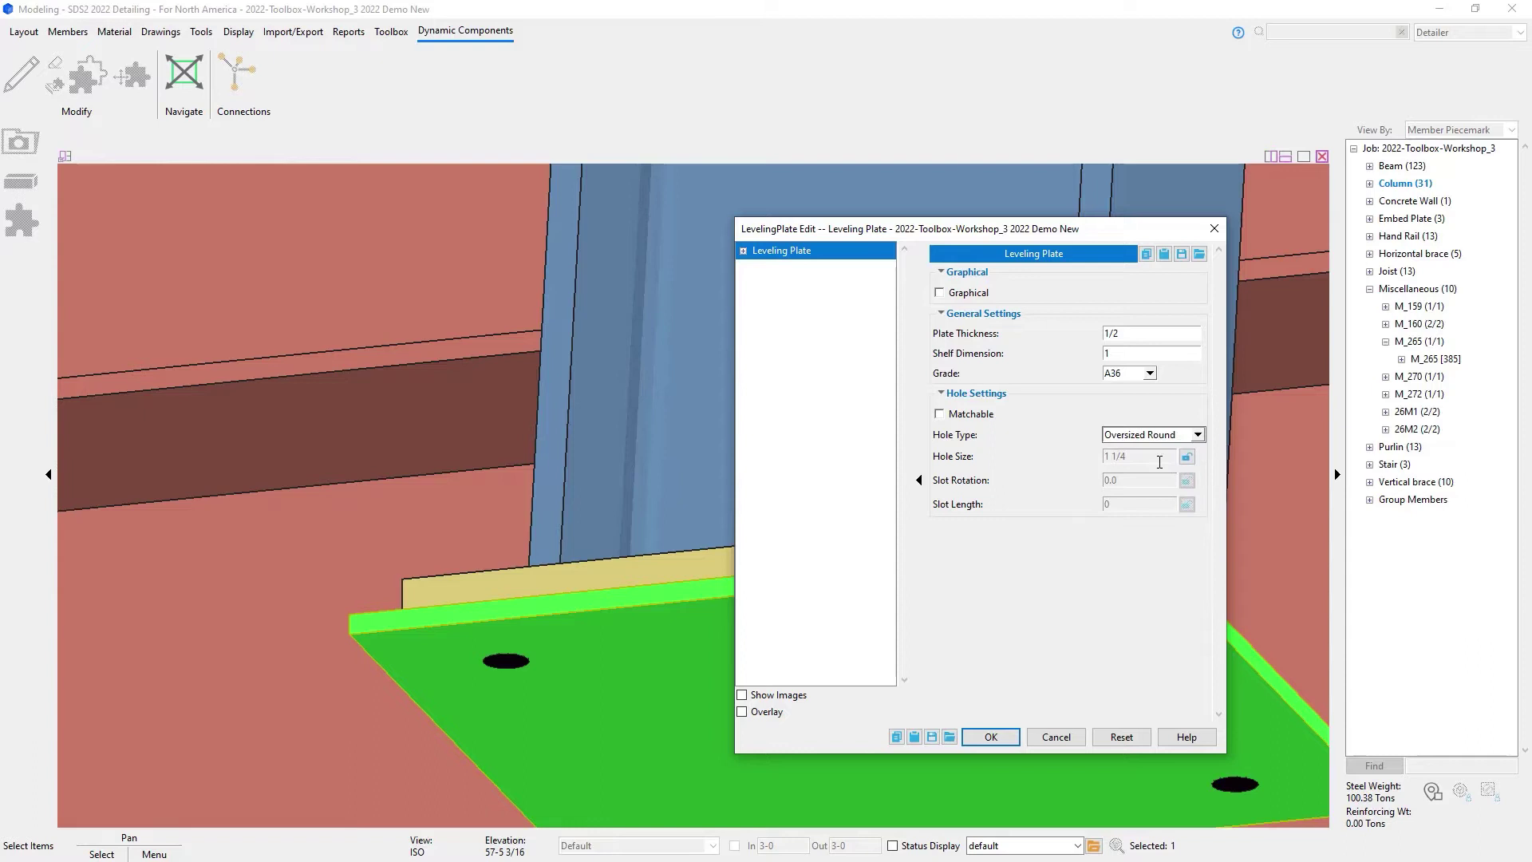
left_click(1187, 458)
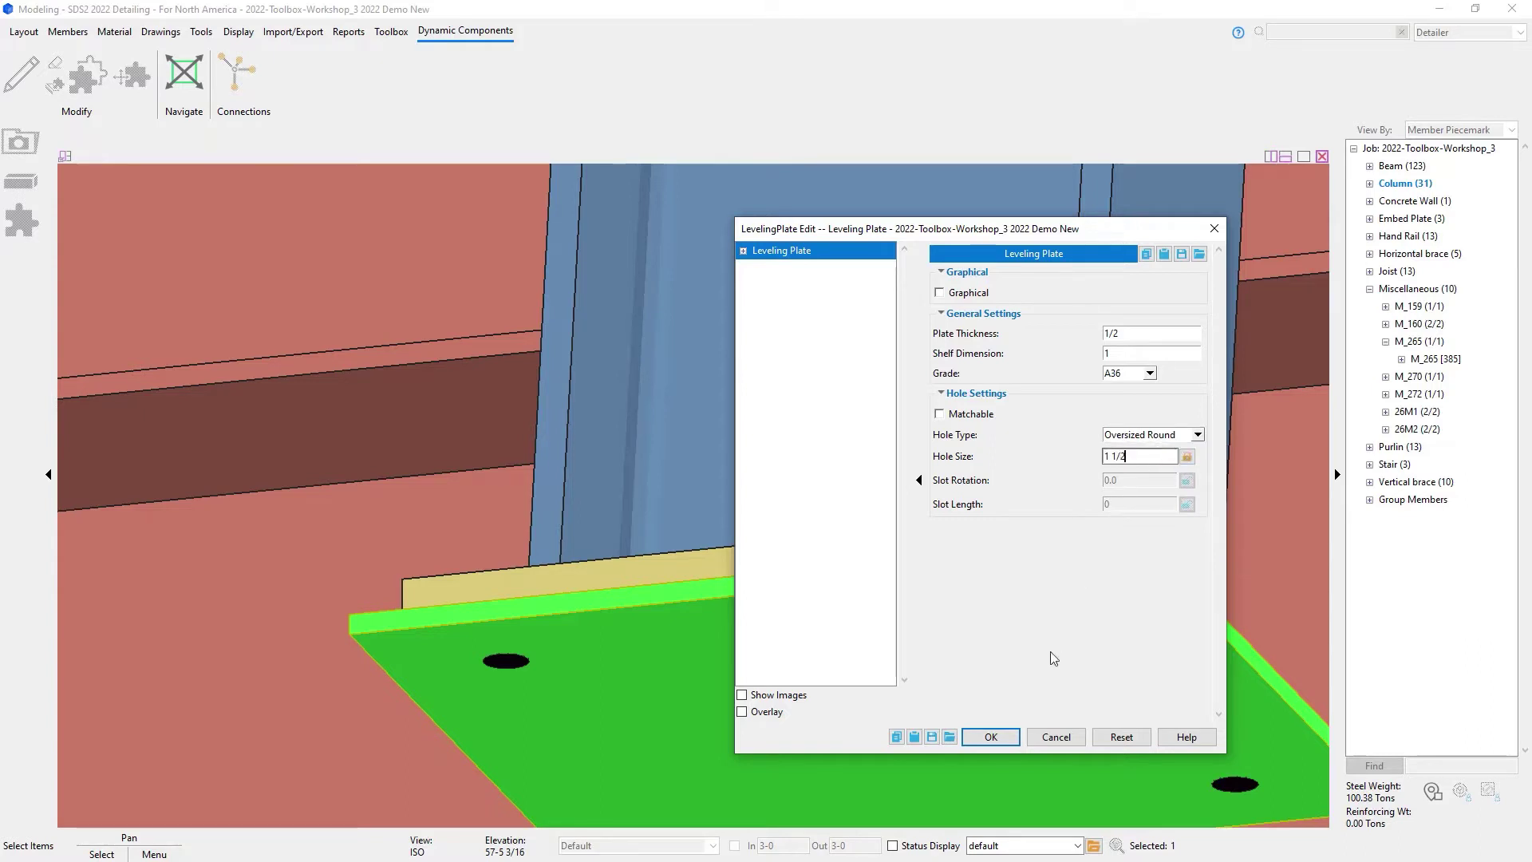
left_click(990, 737)
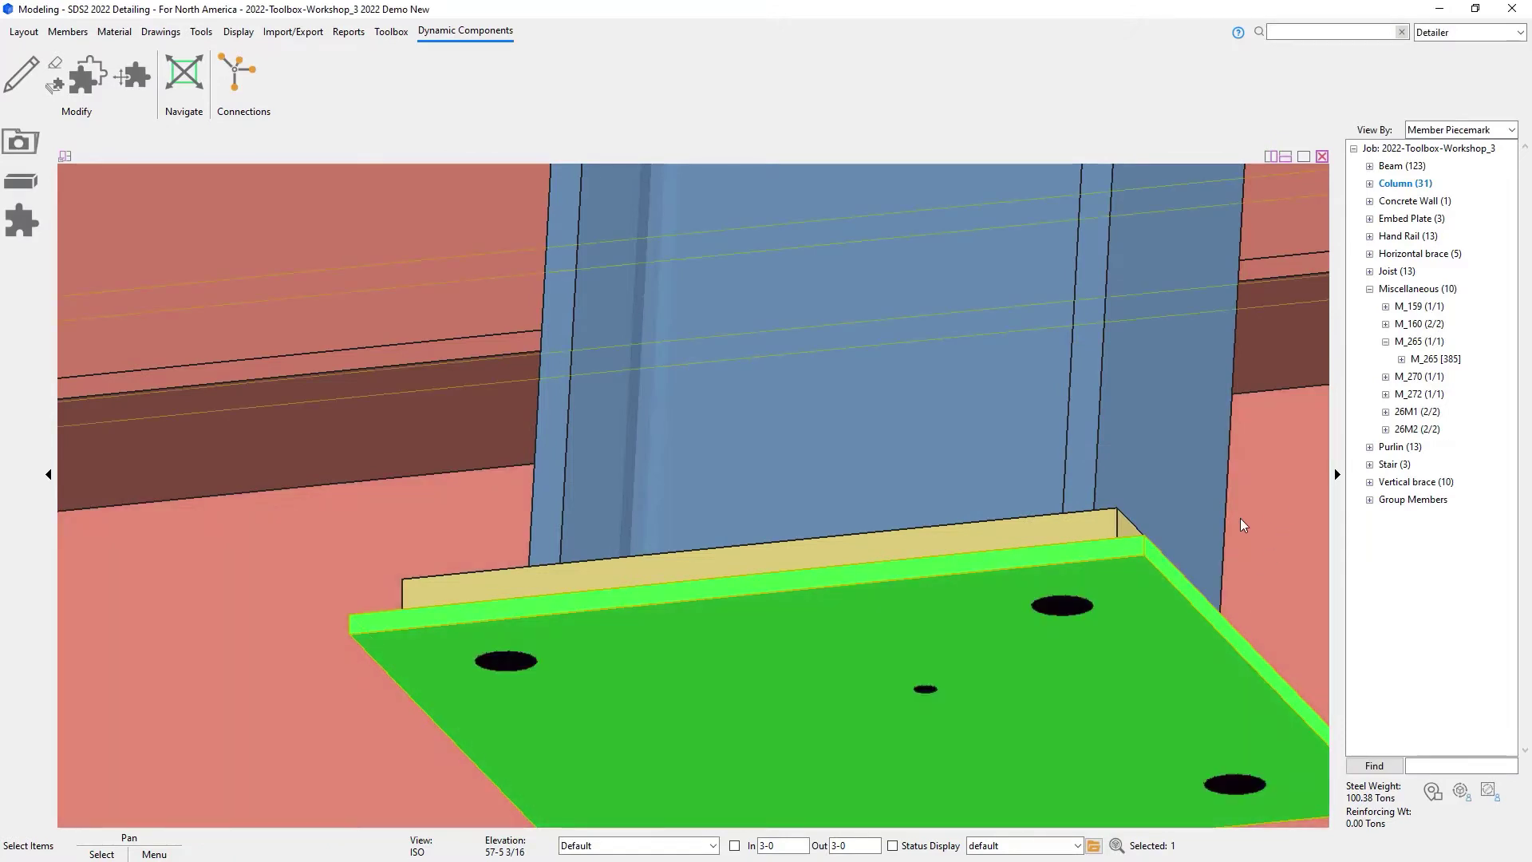
Step: Review a base plate bolt hole's settings: 1 1/2 diameter, oversize round
left_click(1061, 608)
double_click(1060, 605)
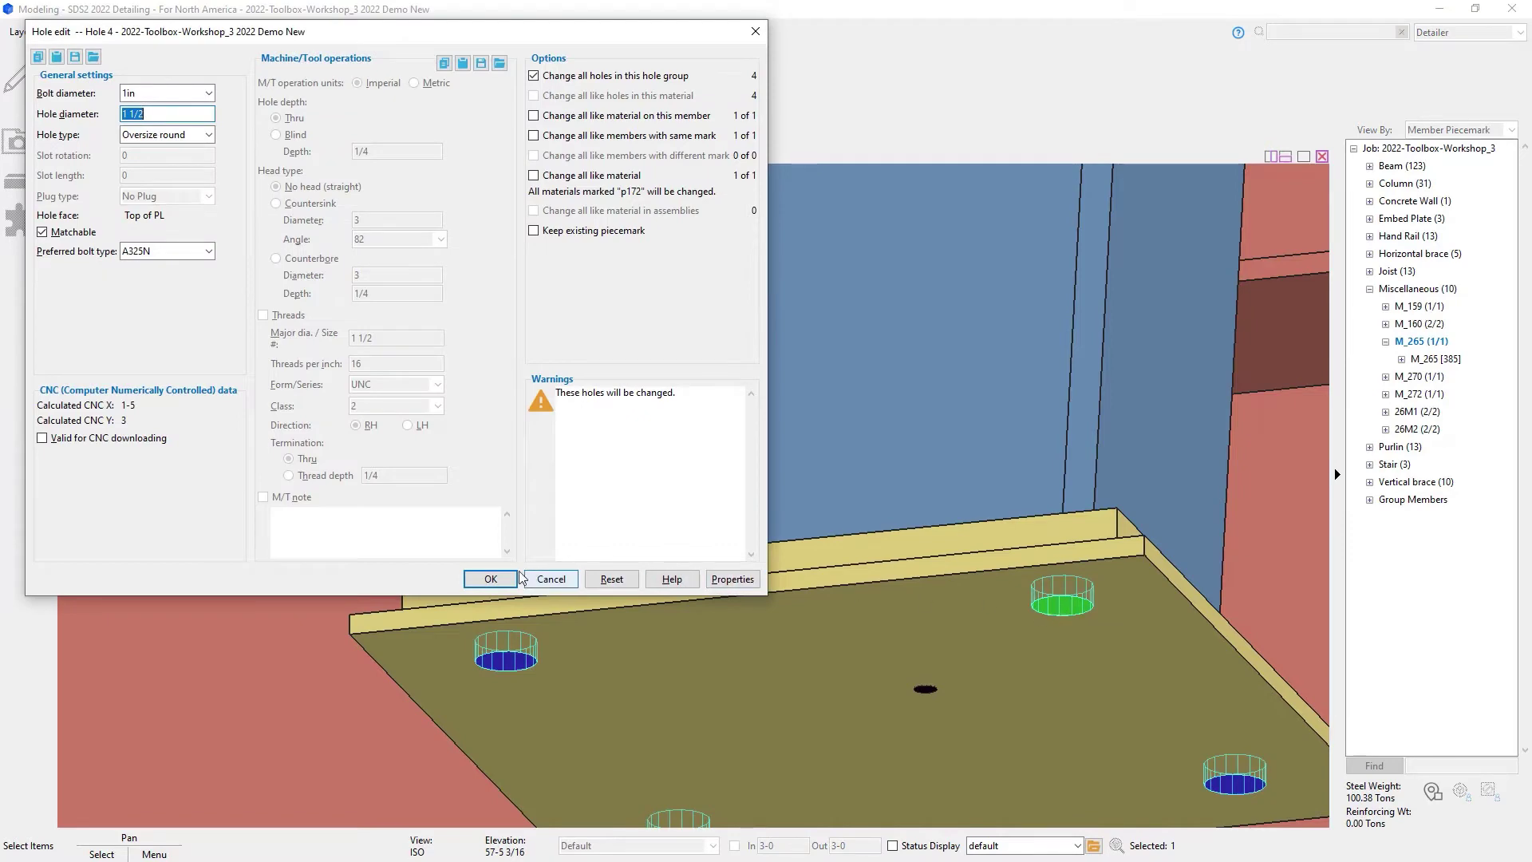
left_click(490, 579)
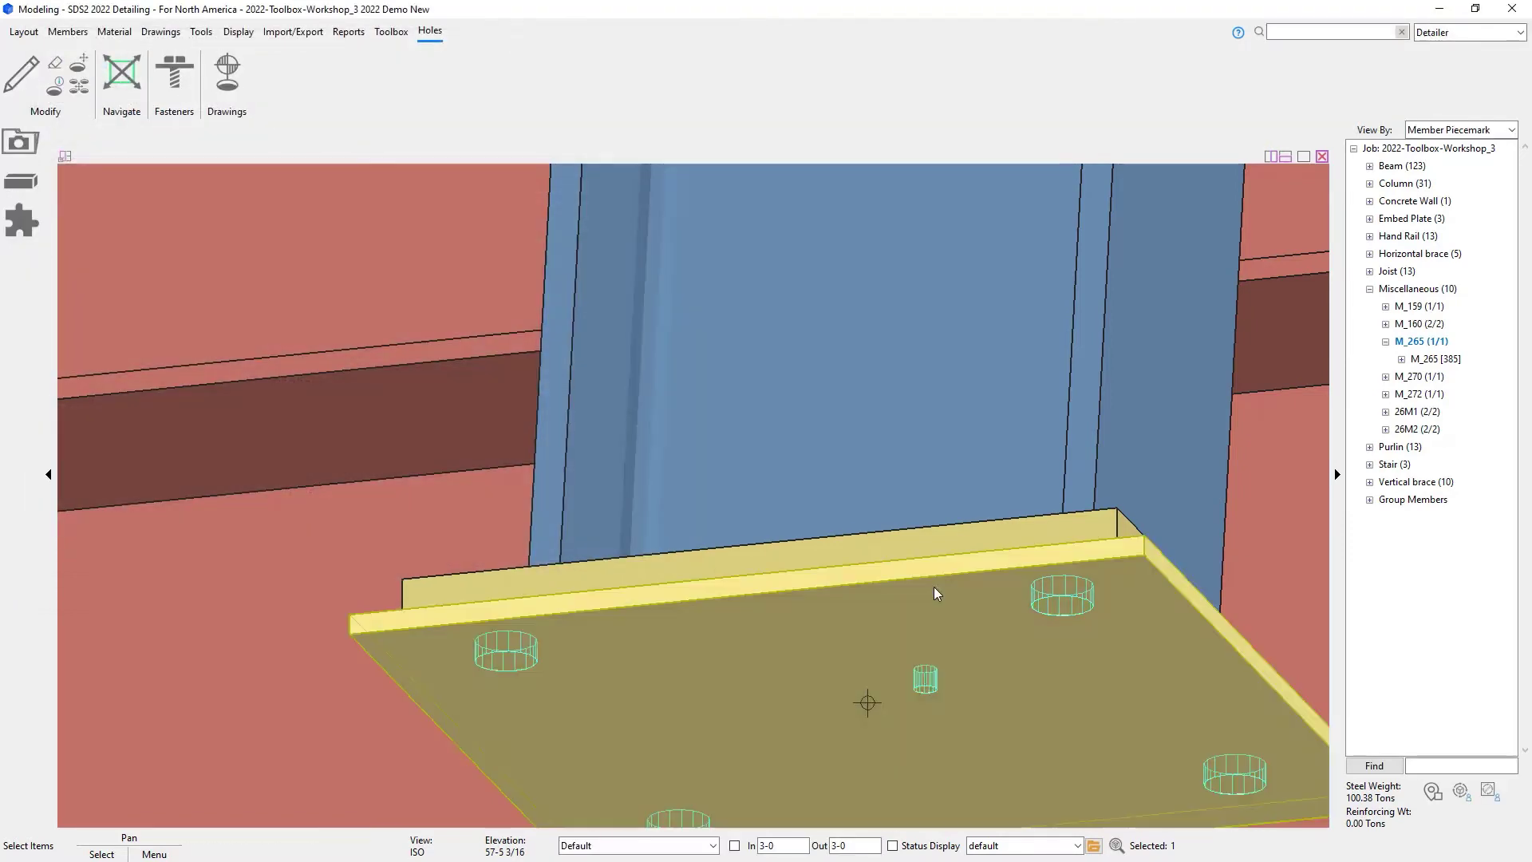
Step: Zoom out and select five columns across the model, panning to reach each one
scroll(1109, 616, "down", 3)
scroll(1102, 610, "down", 5)
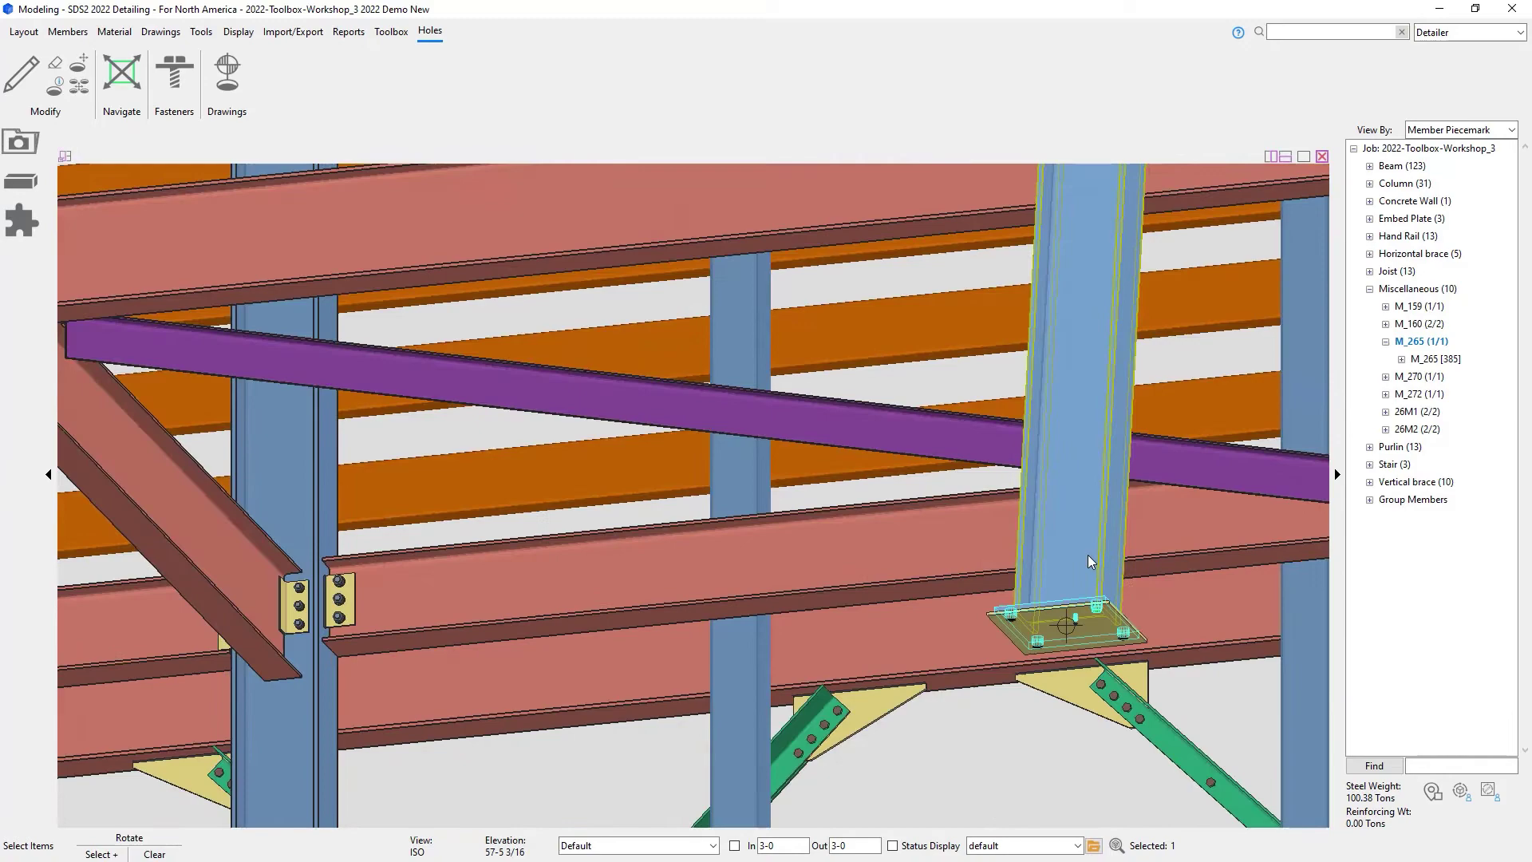
scroll(1181, 672, "down", 5)
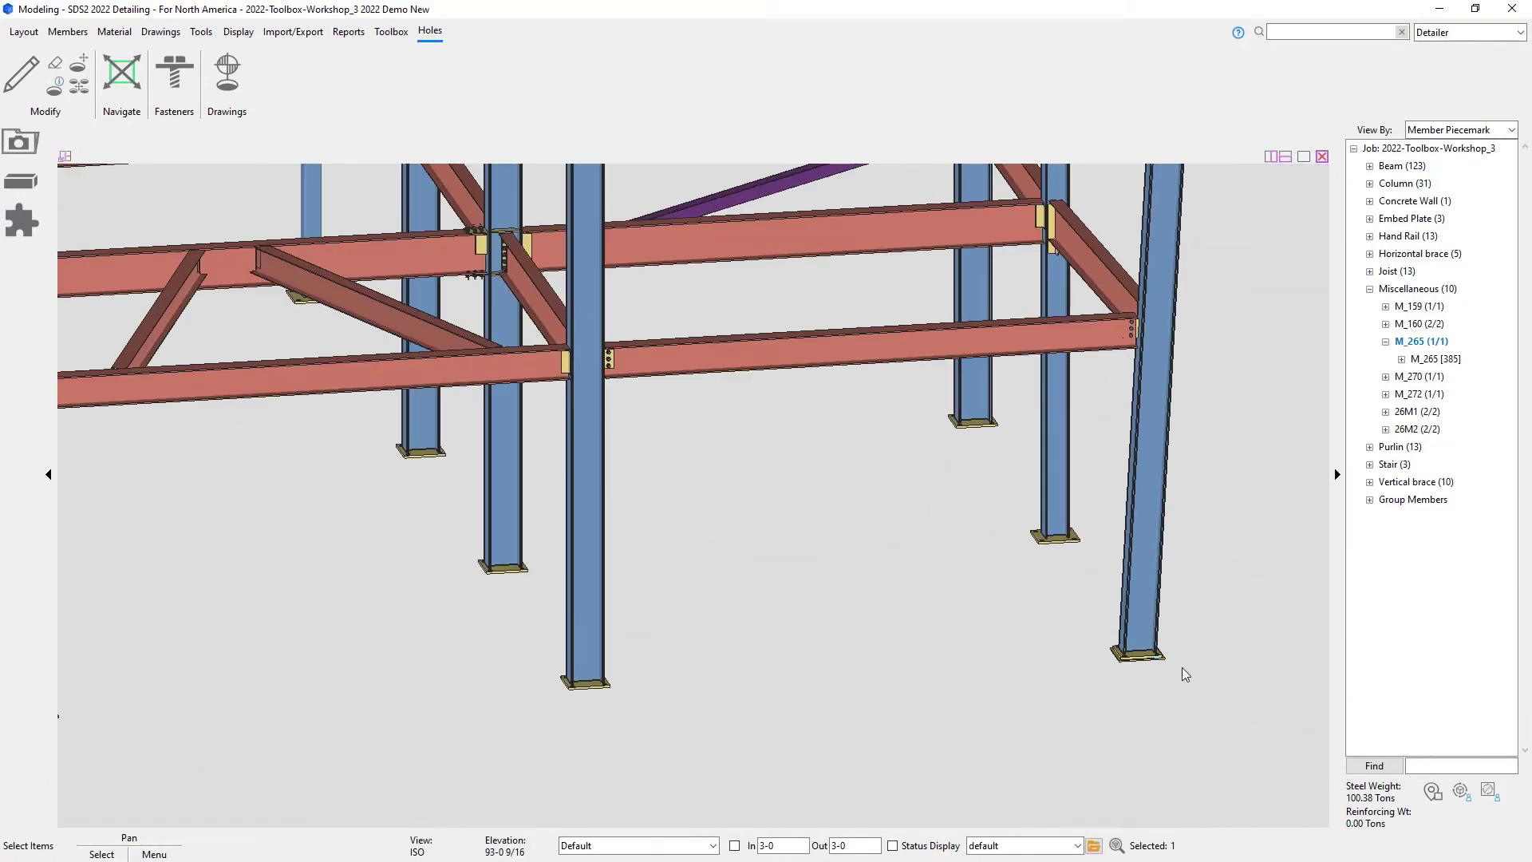
scroll(1185, 668, "down", 2)
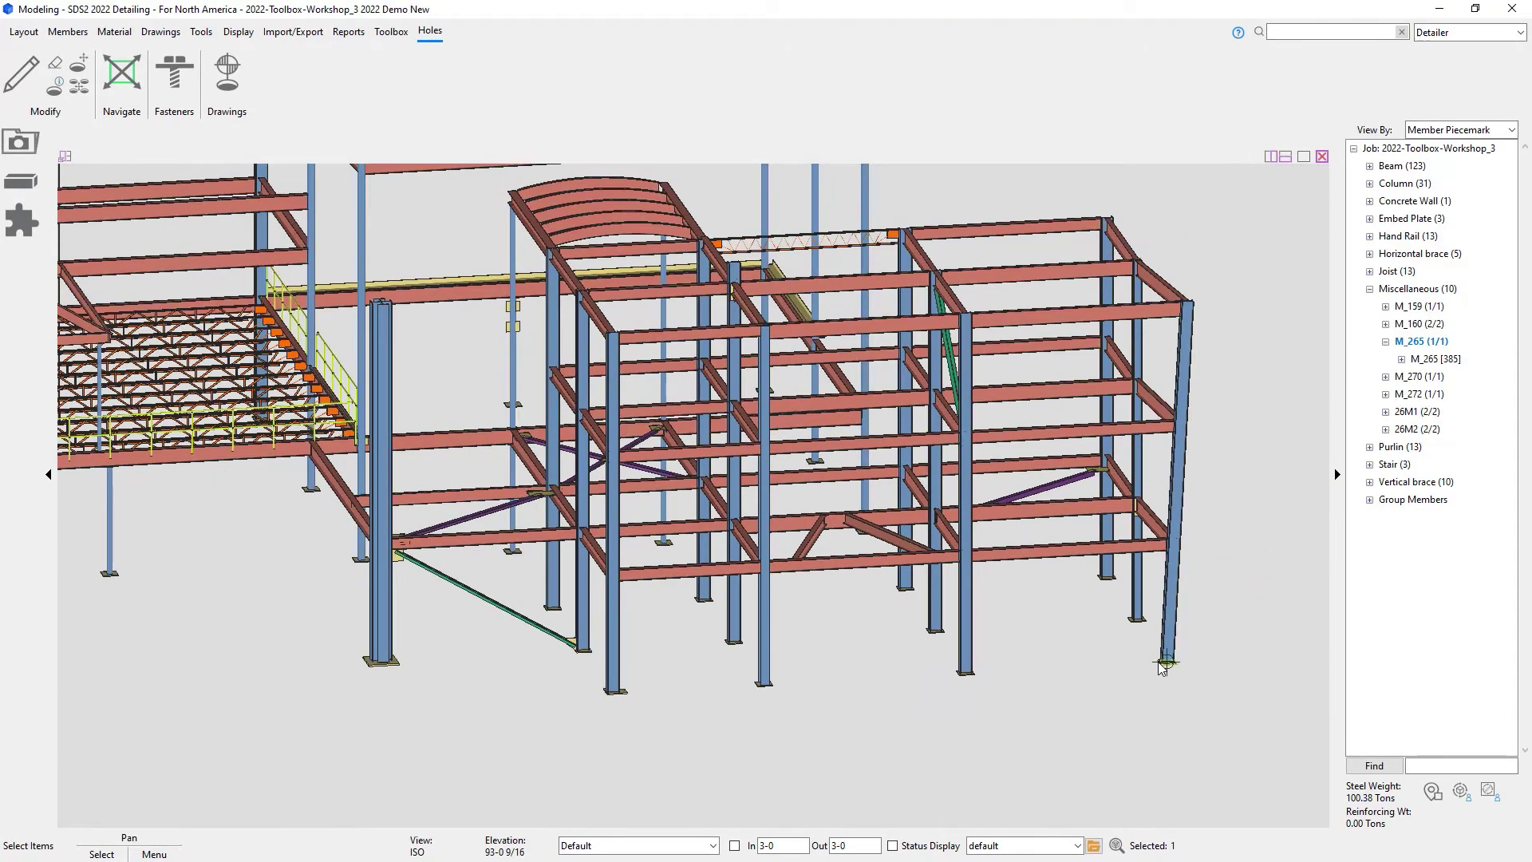
scroll(611, 670, "up", 4)
left_click(626, 671)
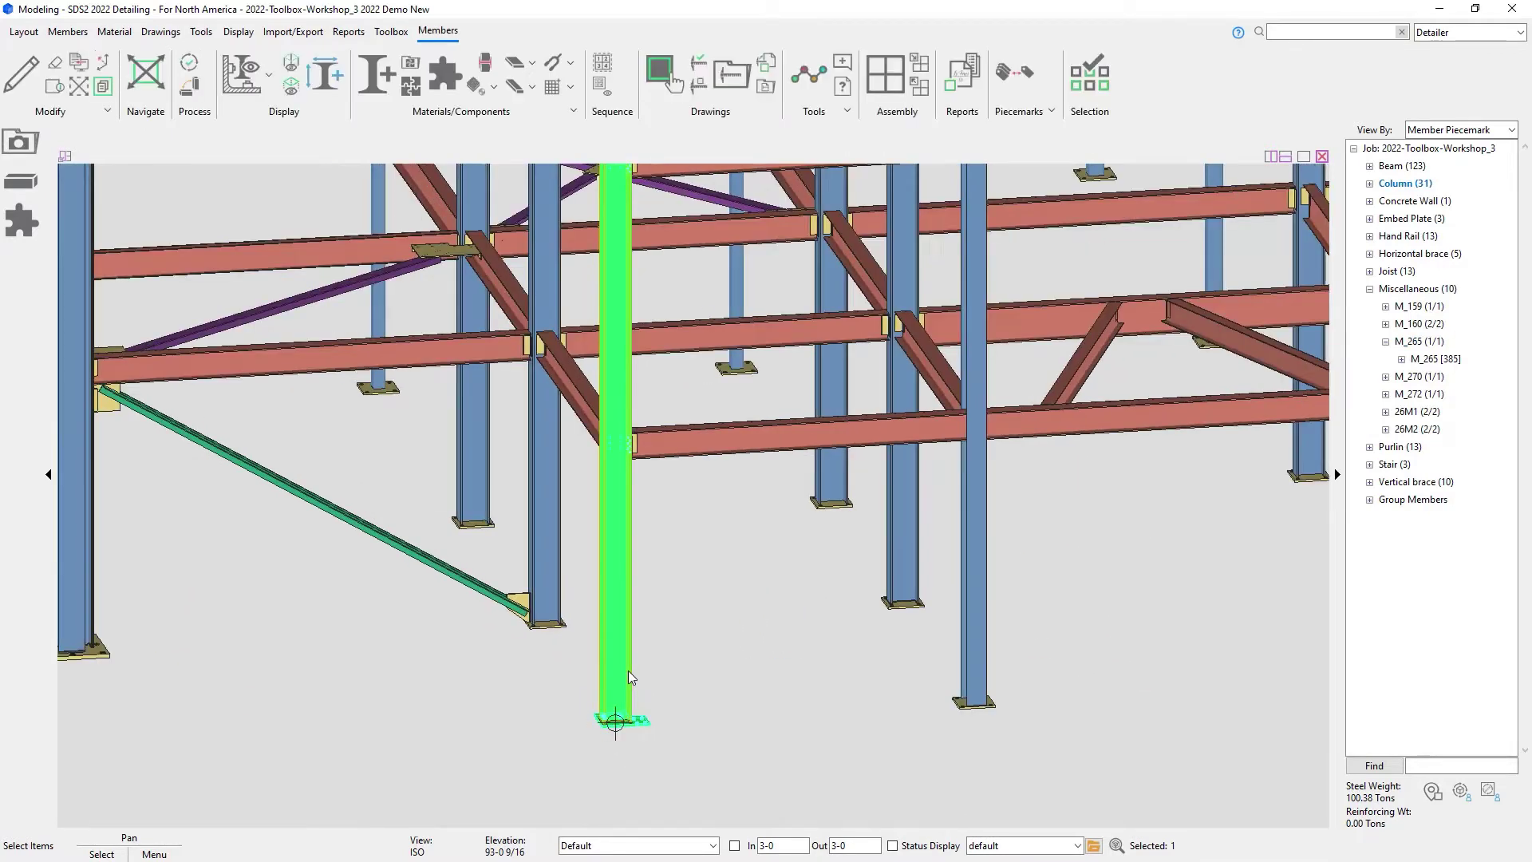
left_click(971, 624, "shift")
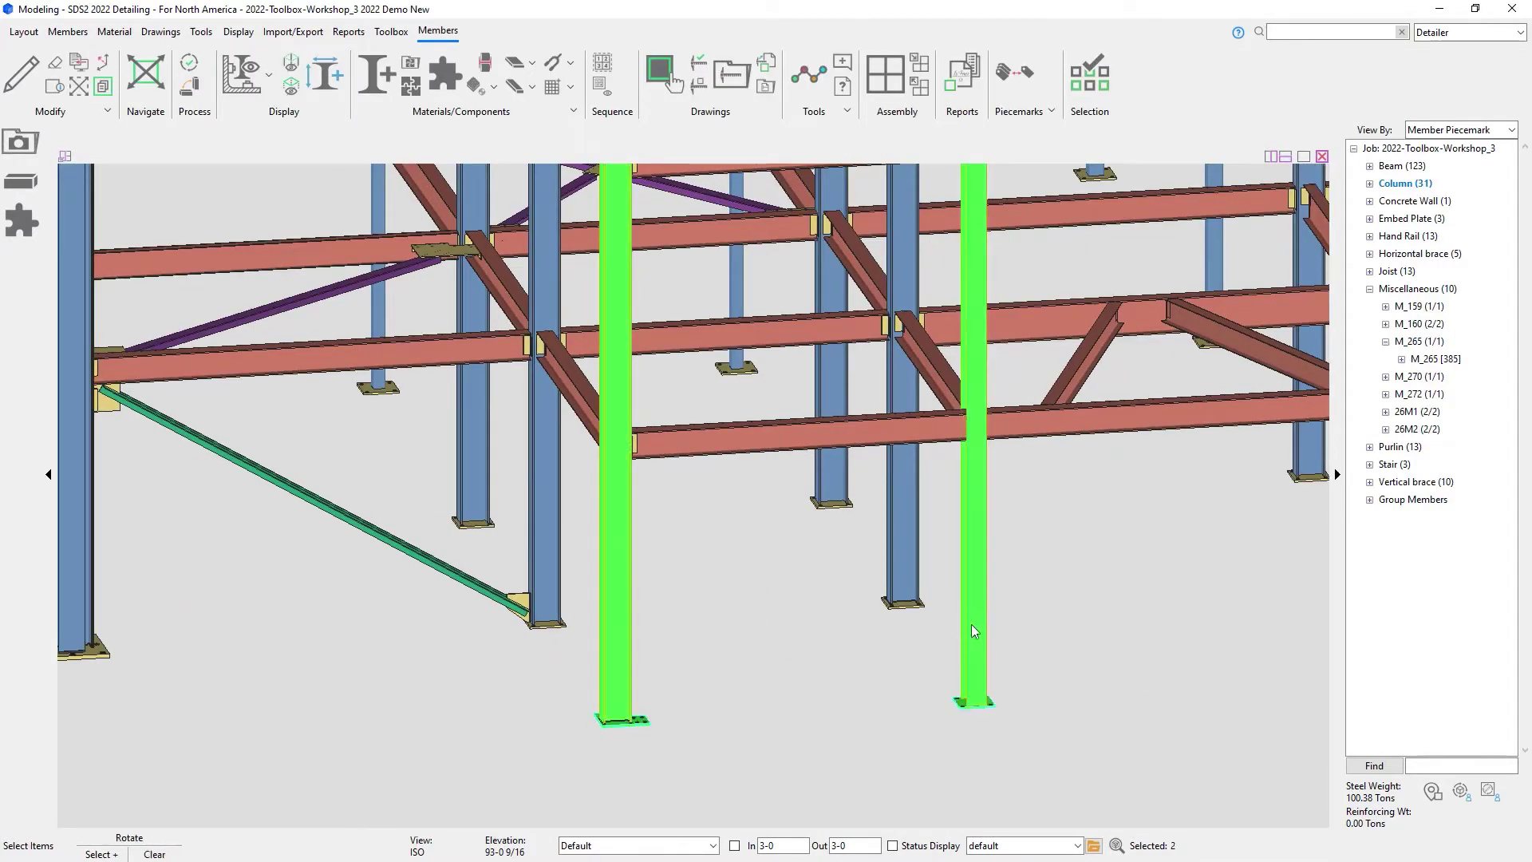
middle_click_drag(1087, 635, 739, 602)
left_click(1096, 599, "shift")
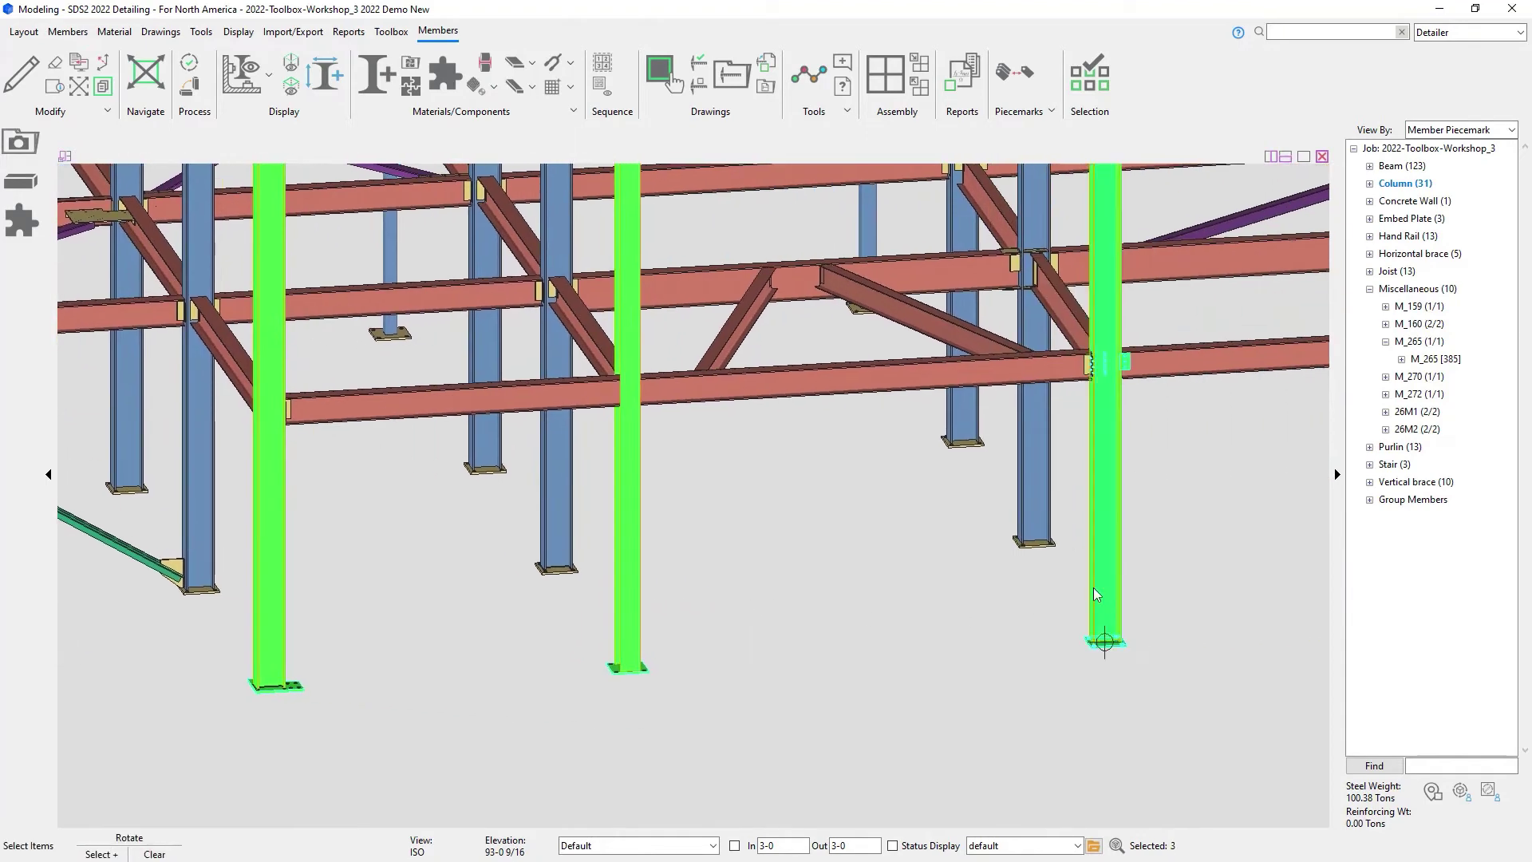
middle_click_drag(650, 644, 1439, 582)
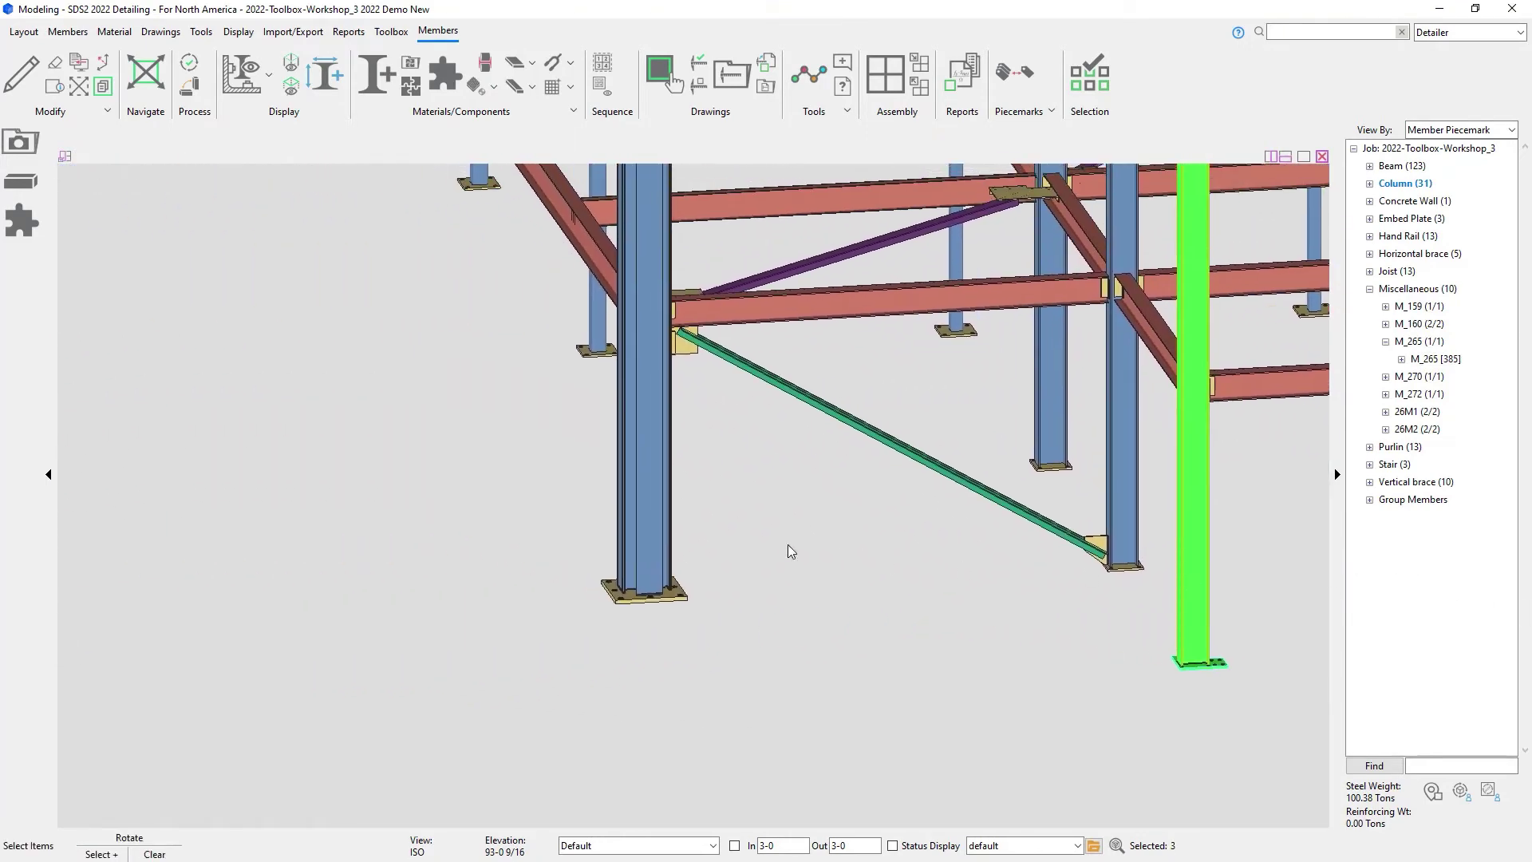
left_click(645, 500, "shift")
middle_click_drag(625, 513, 1531, 634)
left_click(385, 522, "shift")
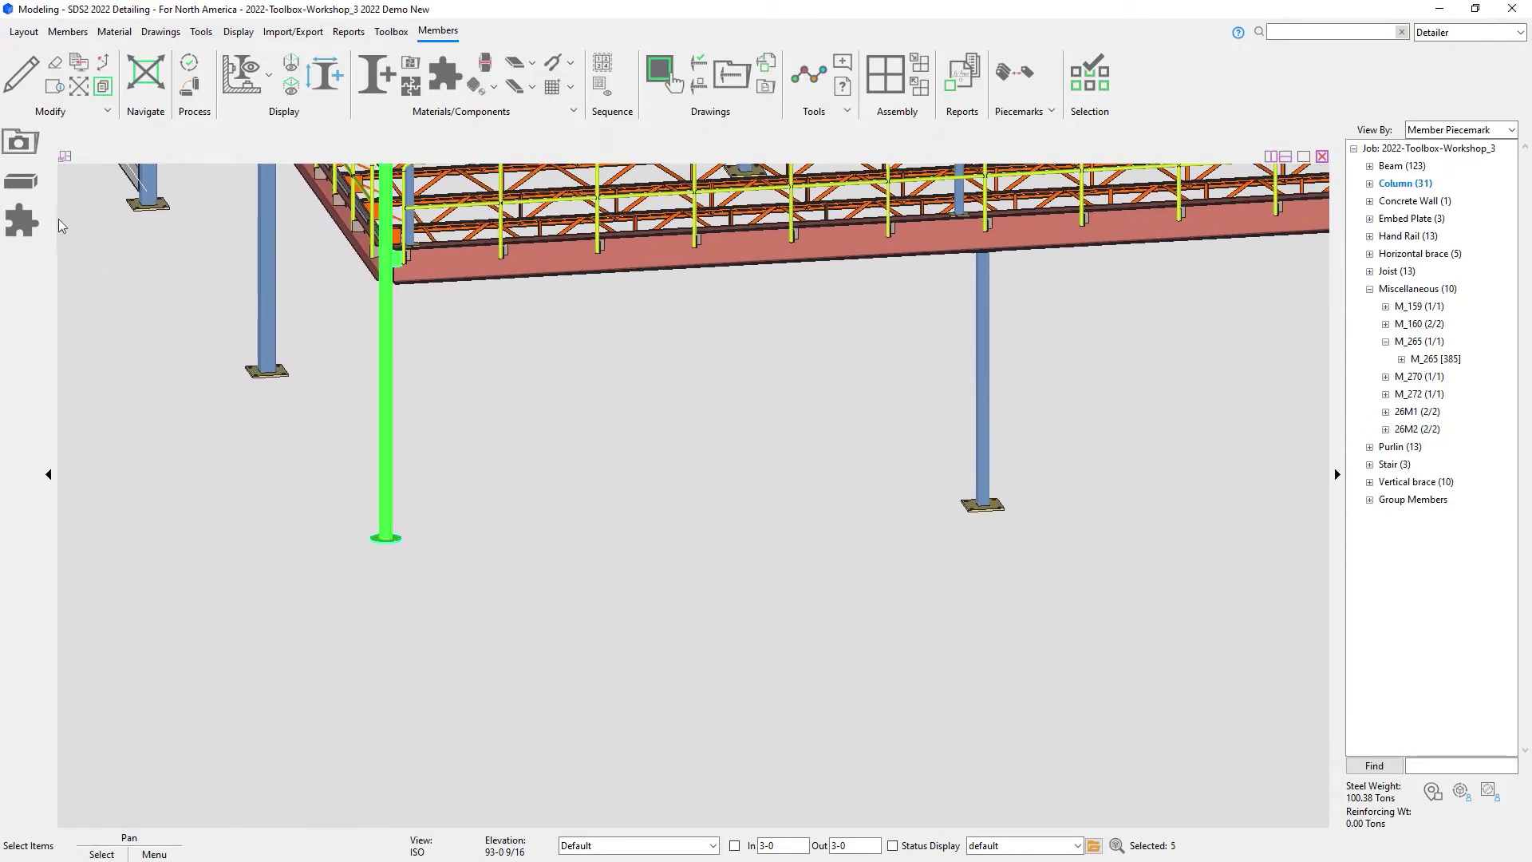
Step: Add Leveling Plate to the five columns with 1/4 shelf and matchable Standard Round holes
left_click(21, 222)
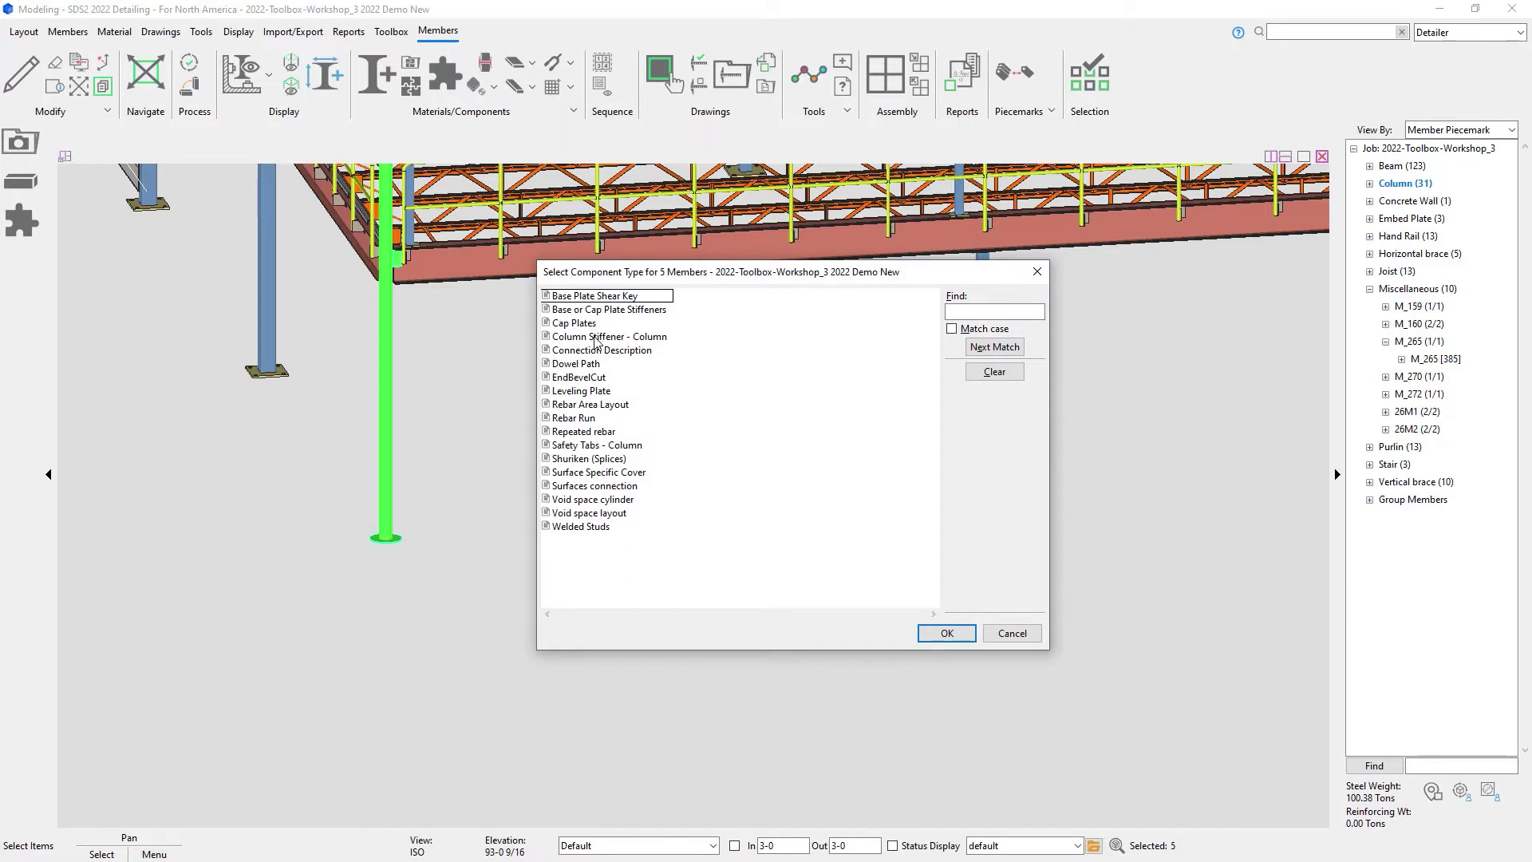
left_click(597, 391)
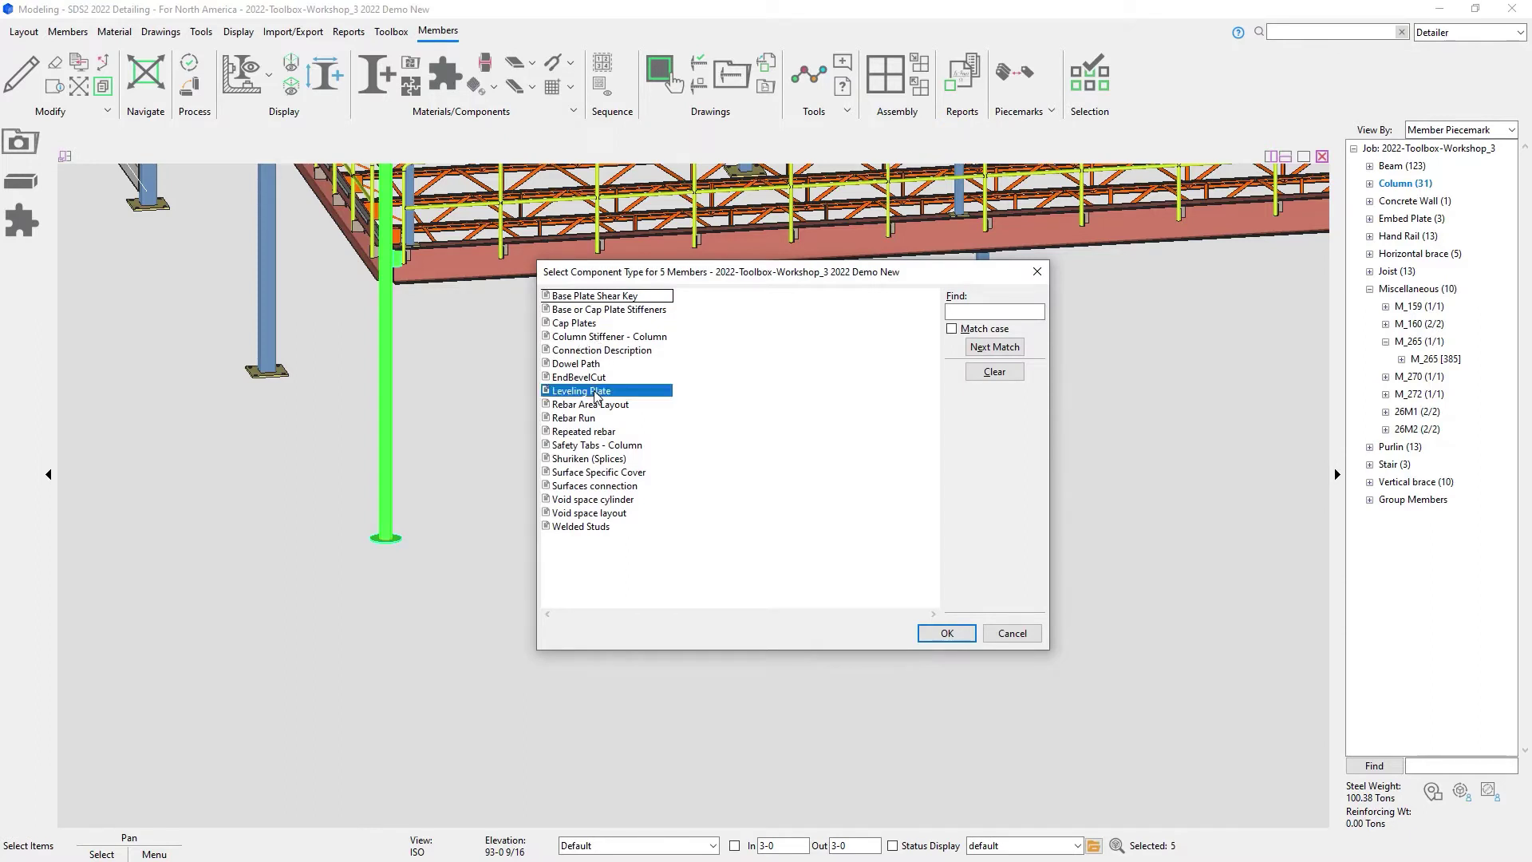
left_click(948, 633)
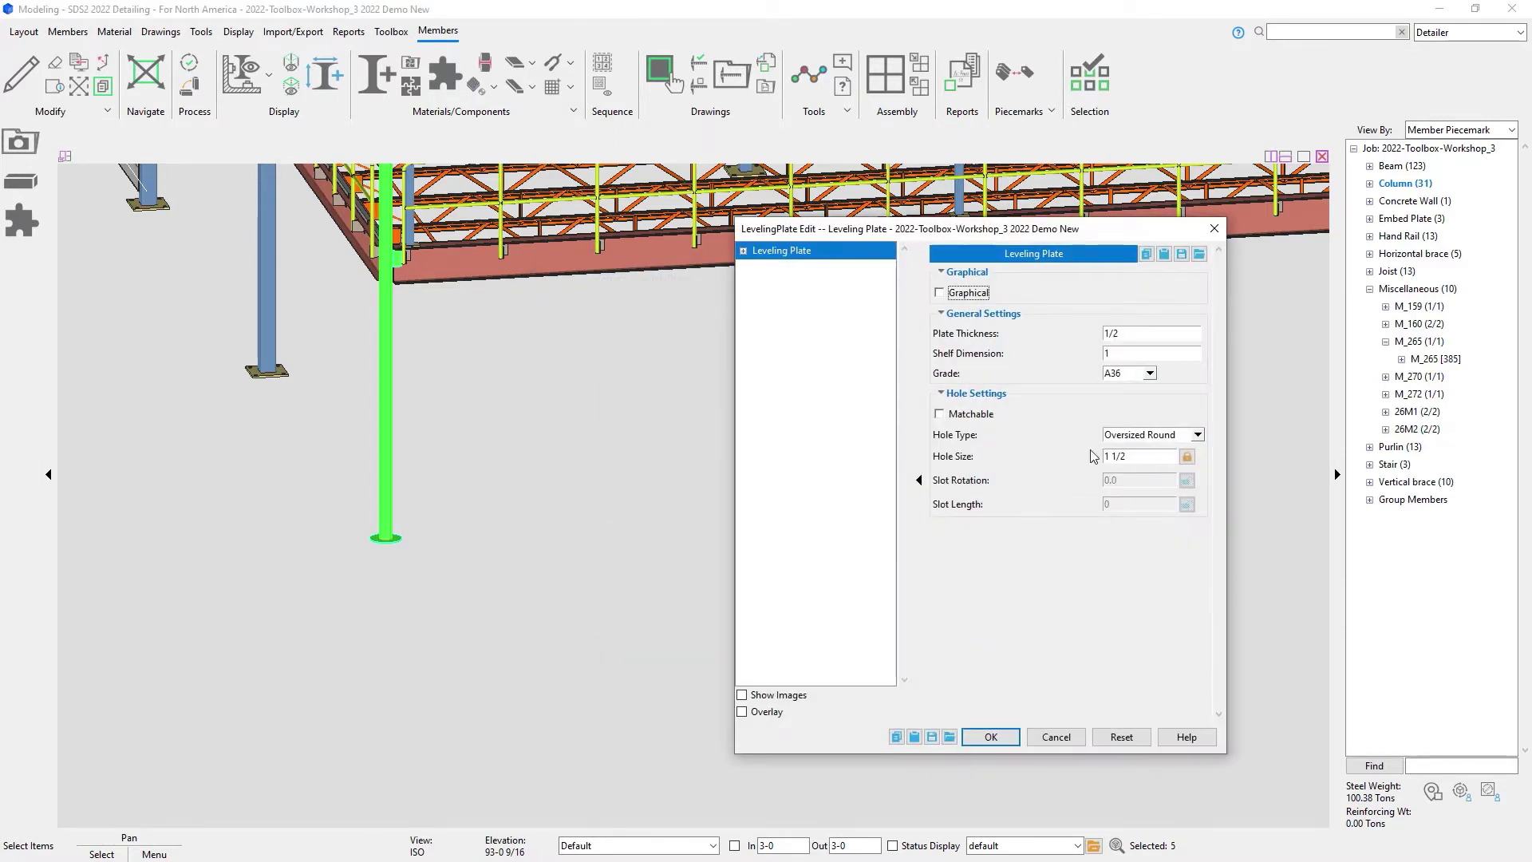
double_click(1131, 357)
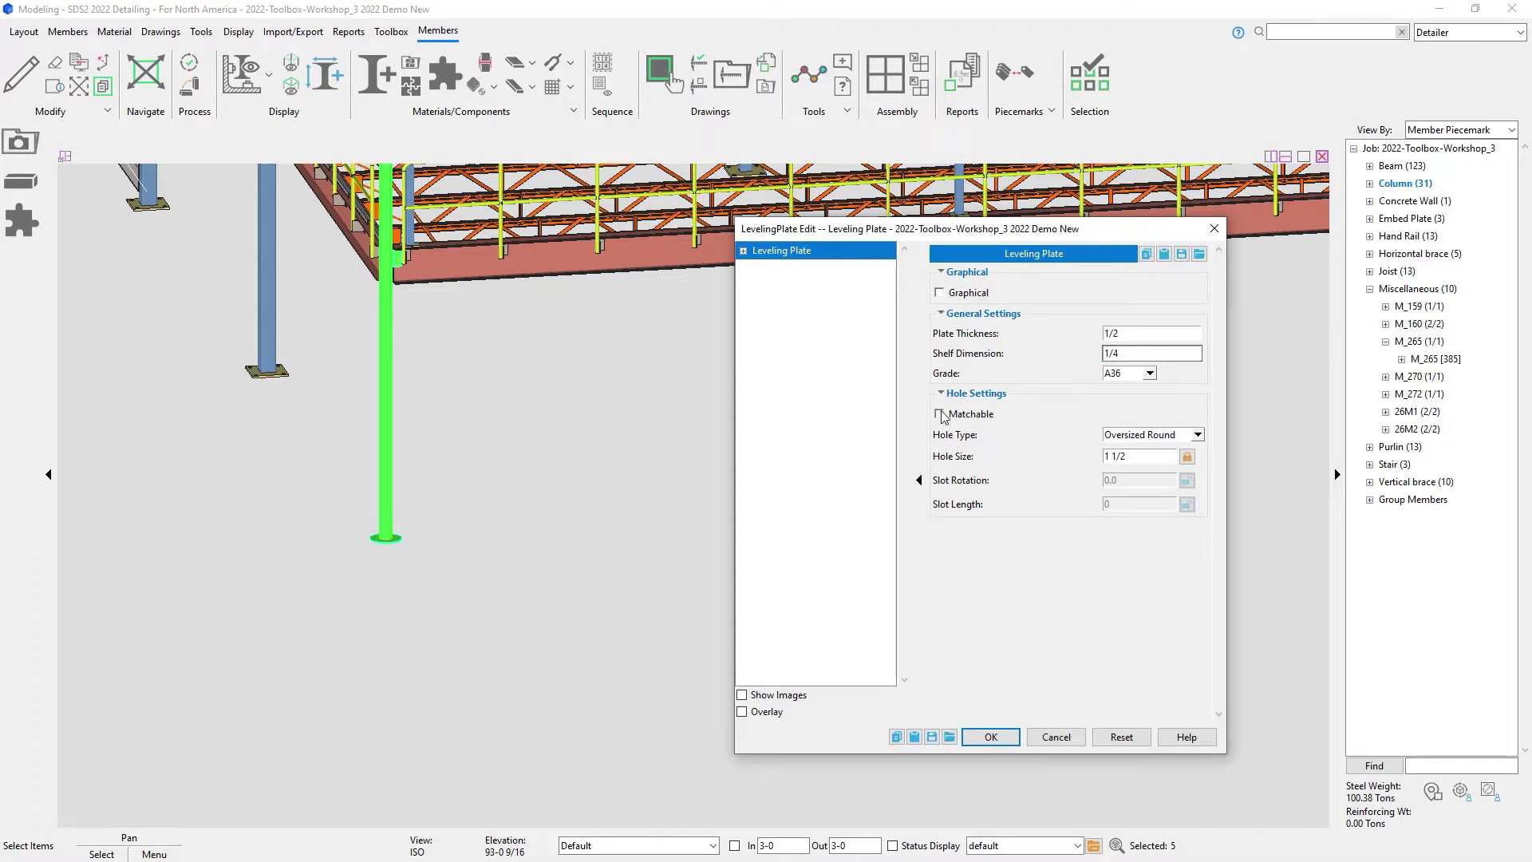
left_click(1197, 435)
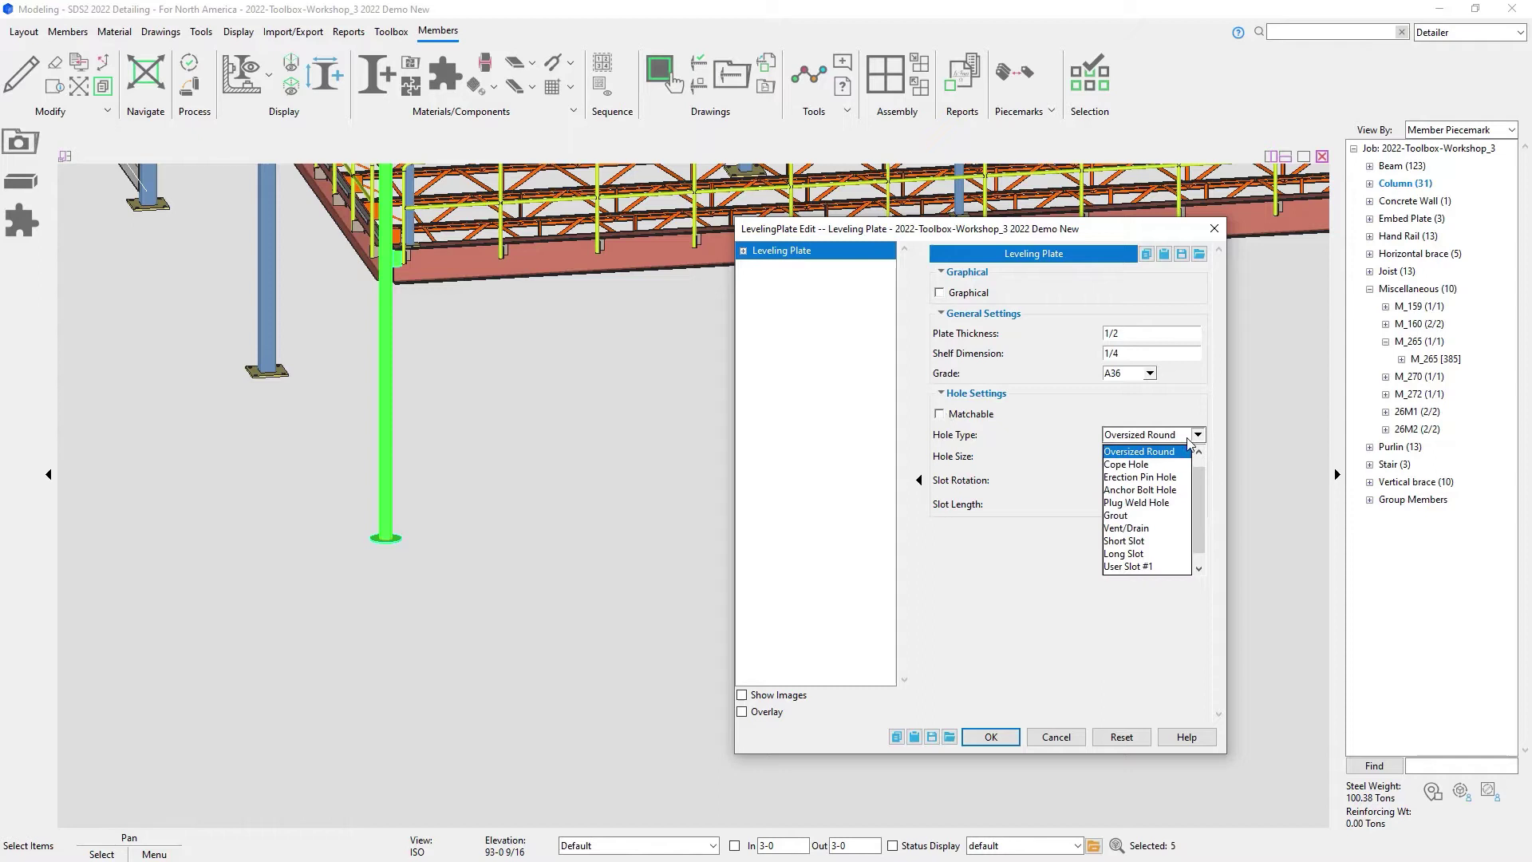
left_click(1141, 452)
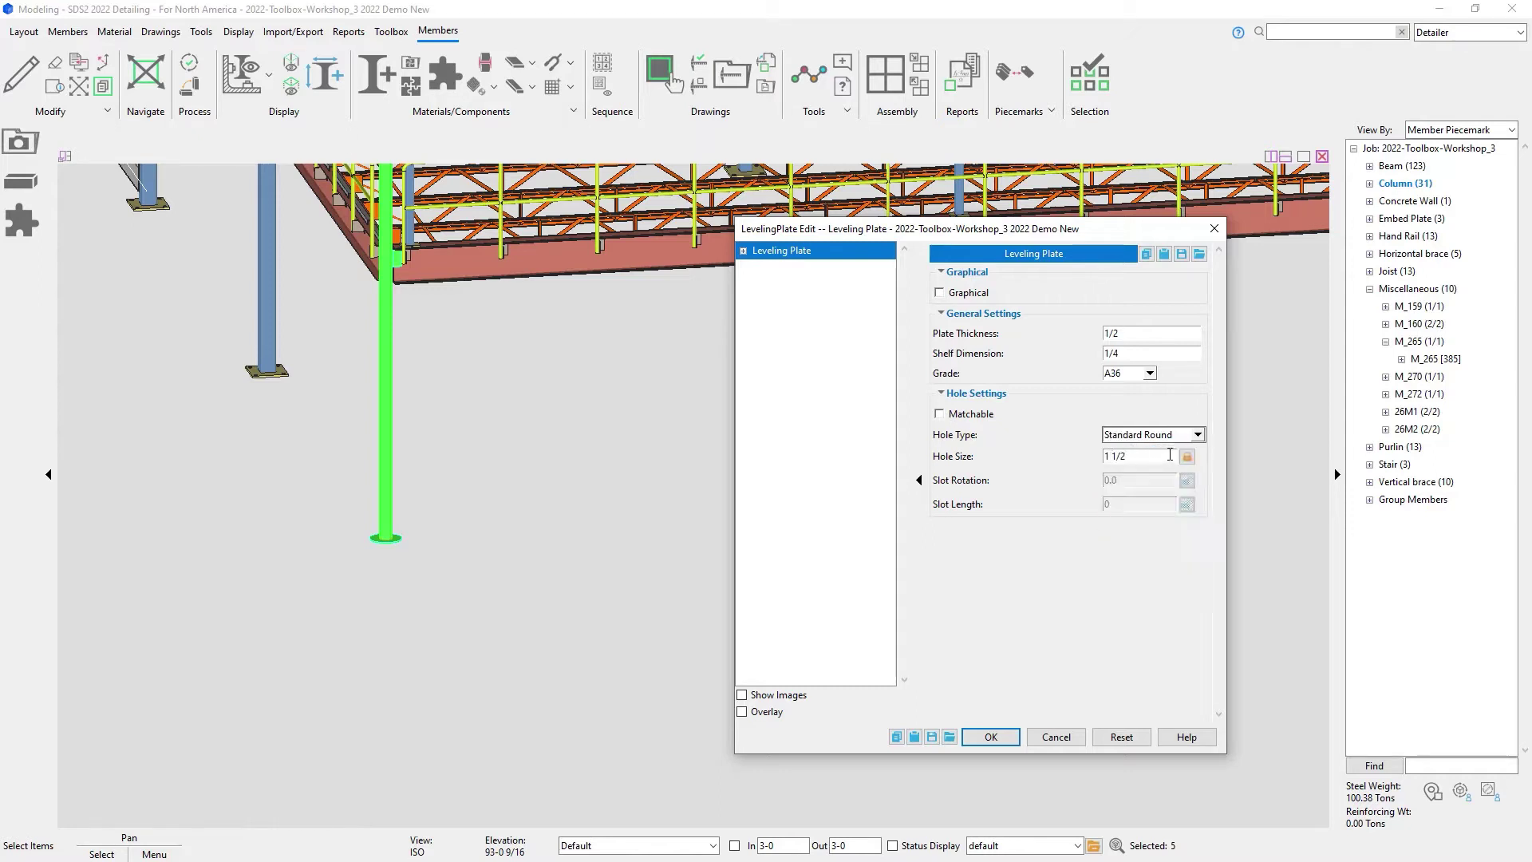
left_click(1187, 456)
left_click(939, 414)
left_click(990, 737)
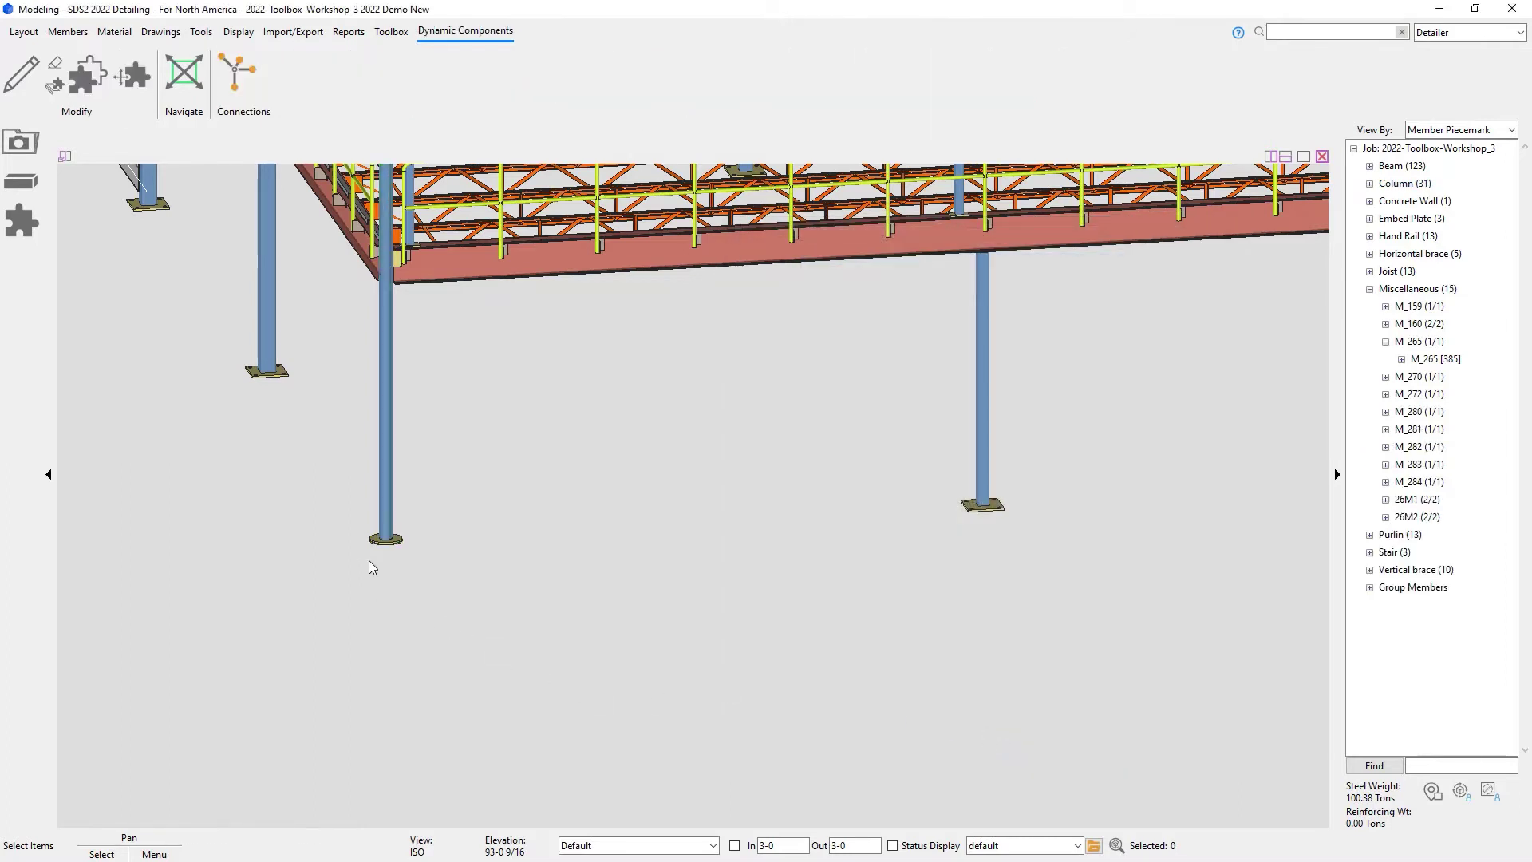
Step: Orbit and pan around each column base to inspect the new leveling plates, then view the whole model
scroll(361, 539, "up", 5)
scroll(357, 533, "up", 4)
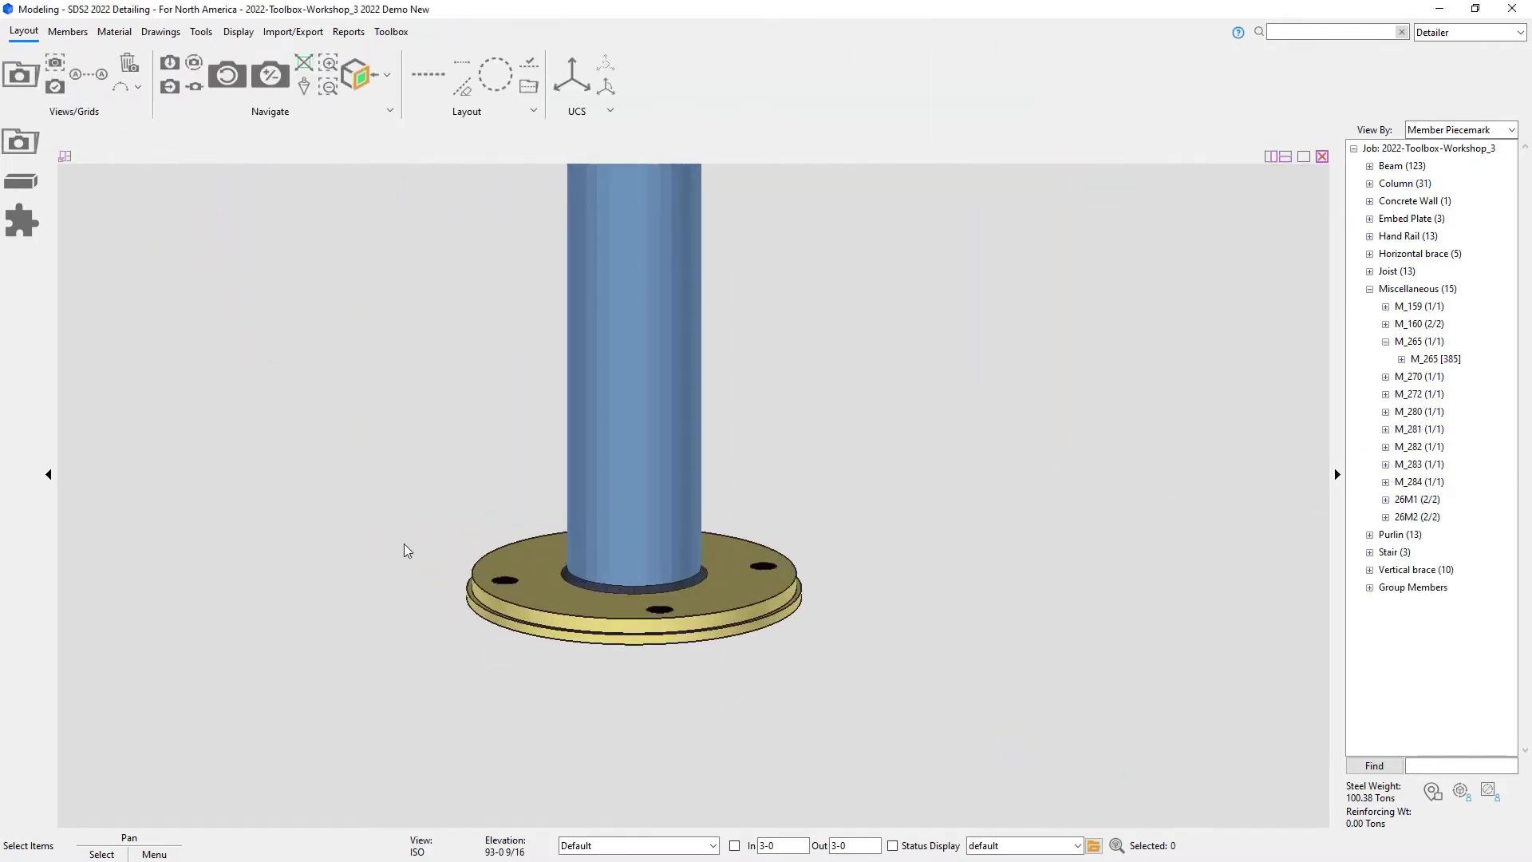
middle_click_drag(624, 638, 636, 686)
scroll(630, 682, "down", 5)
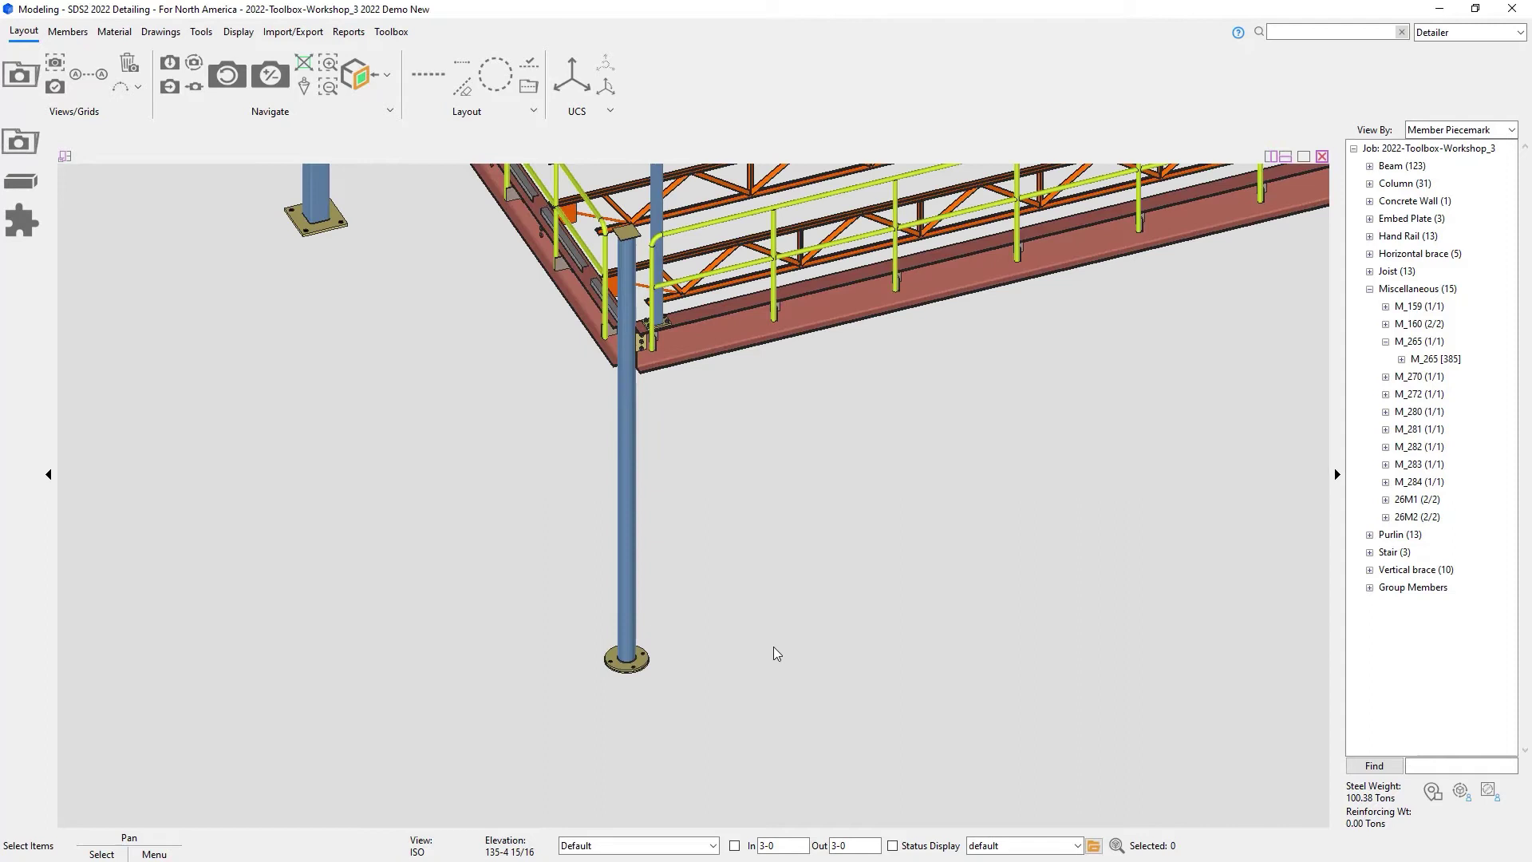
middle_click_drag(1104, 620, 415, 681)
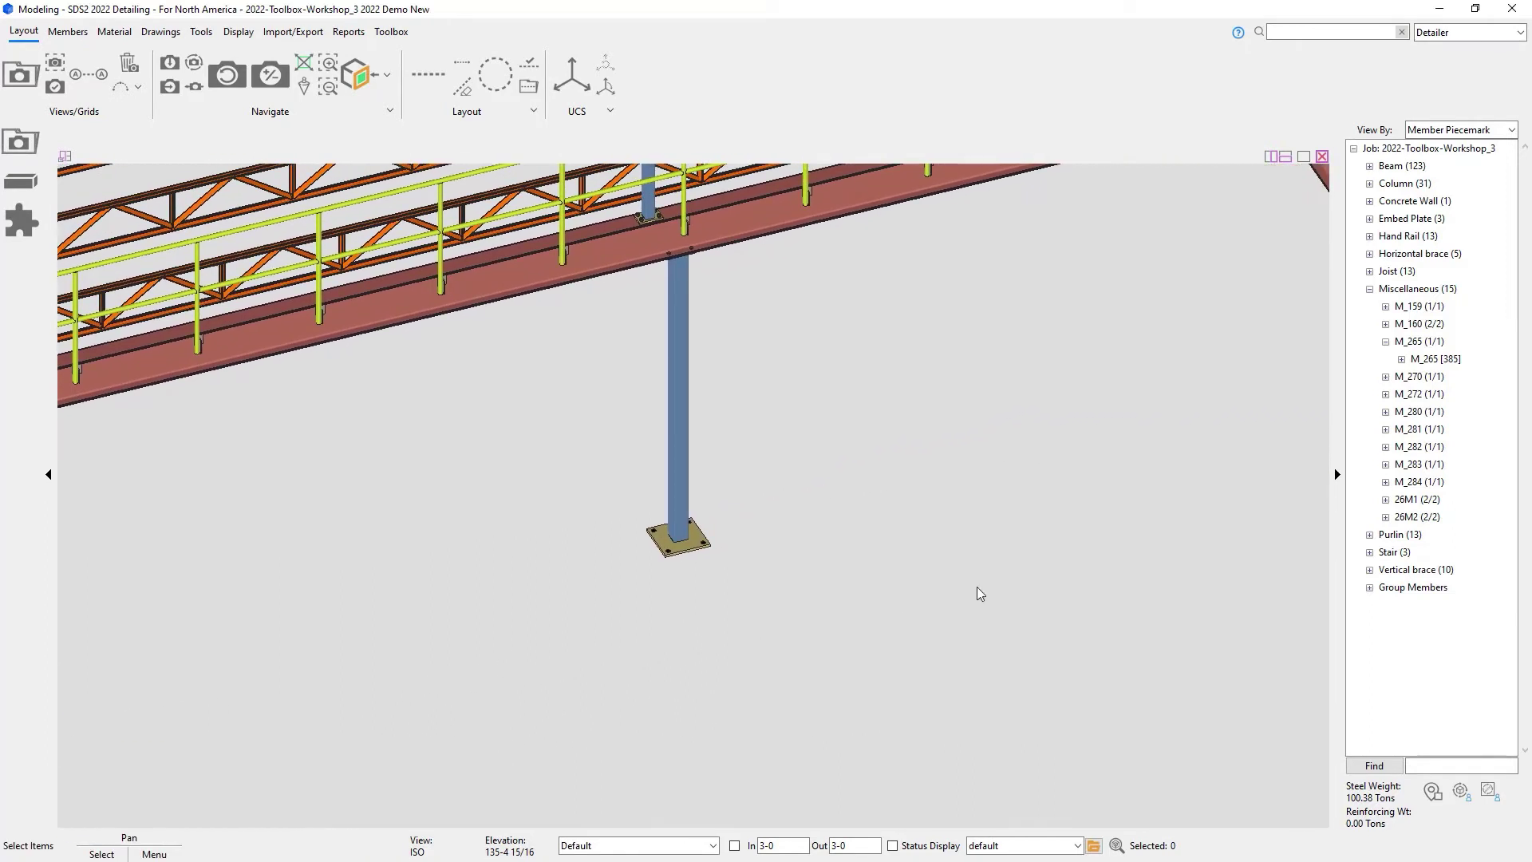
middle_click_drag(1222, 630, 747, 273)
scroll(955, 620, "up", 5)
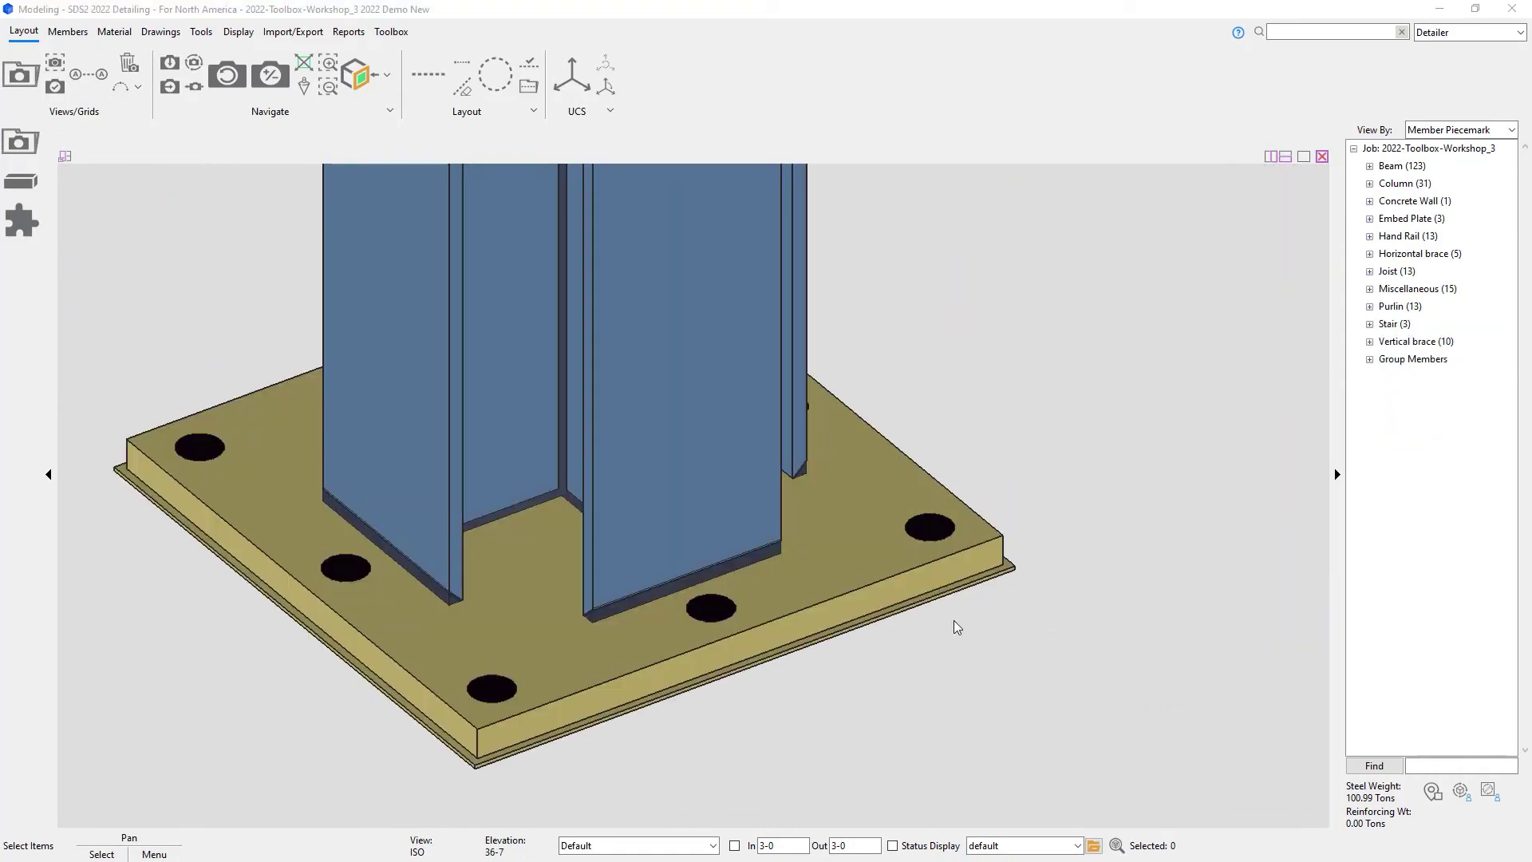
middle_click_drag(931, 594, 881, 584, "shift")
scroll(817, 578, "down", 5)
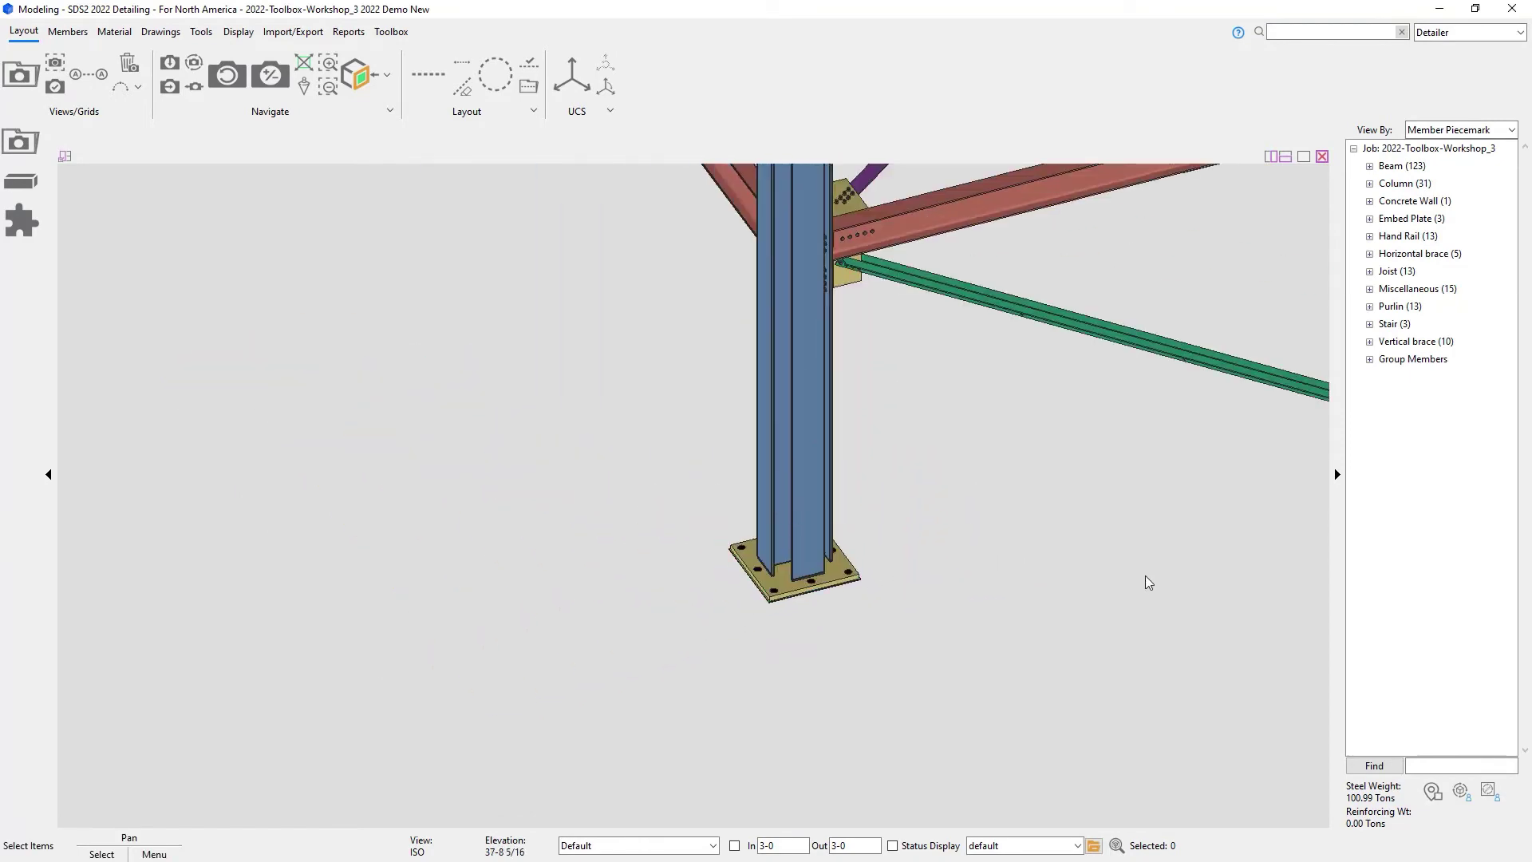
middle_click_drag(1146, 576, 420, 540)
scroll(875, 629, "up", 5)
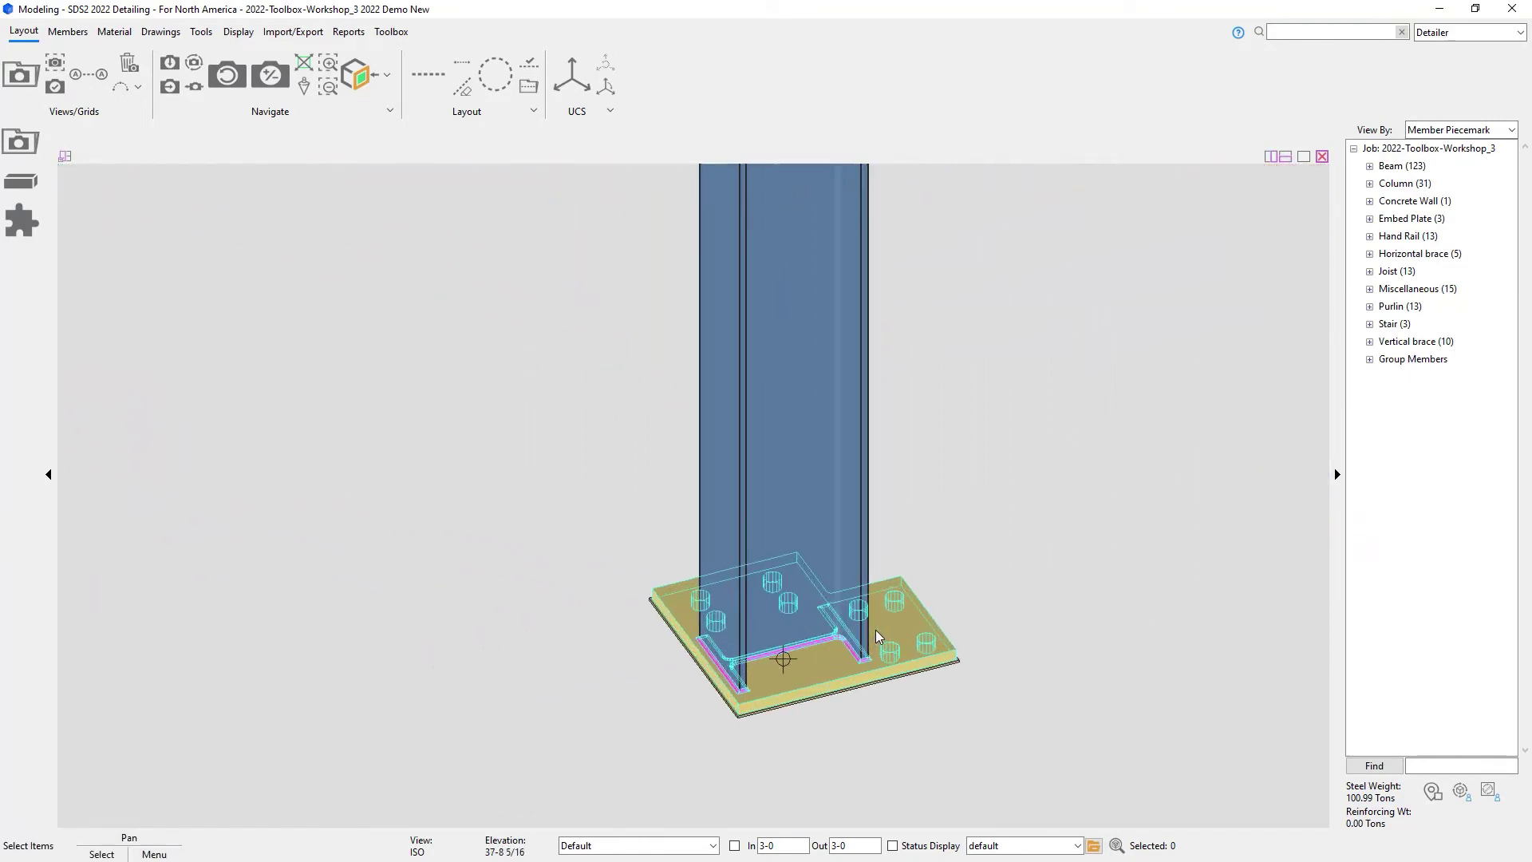
middle_click_drag(940, 630, 756, 632, "shift")
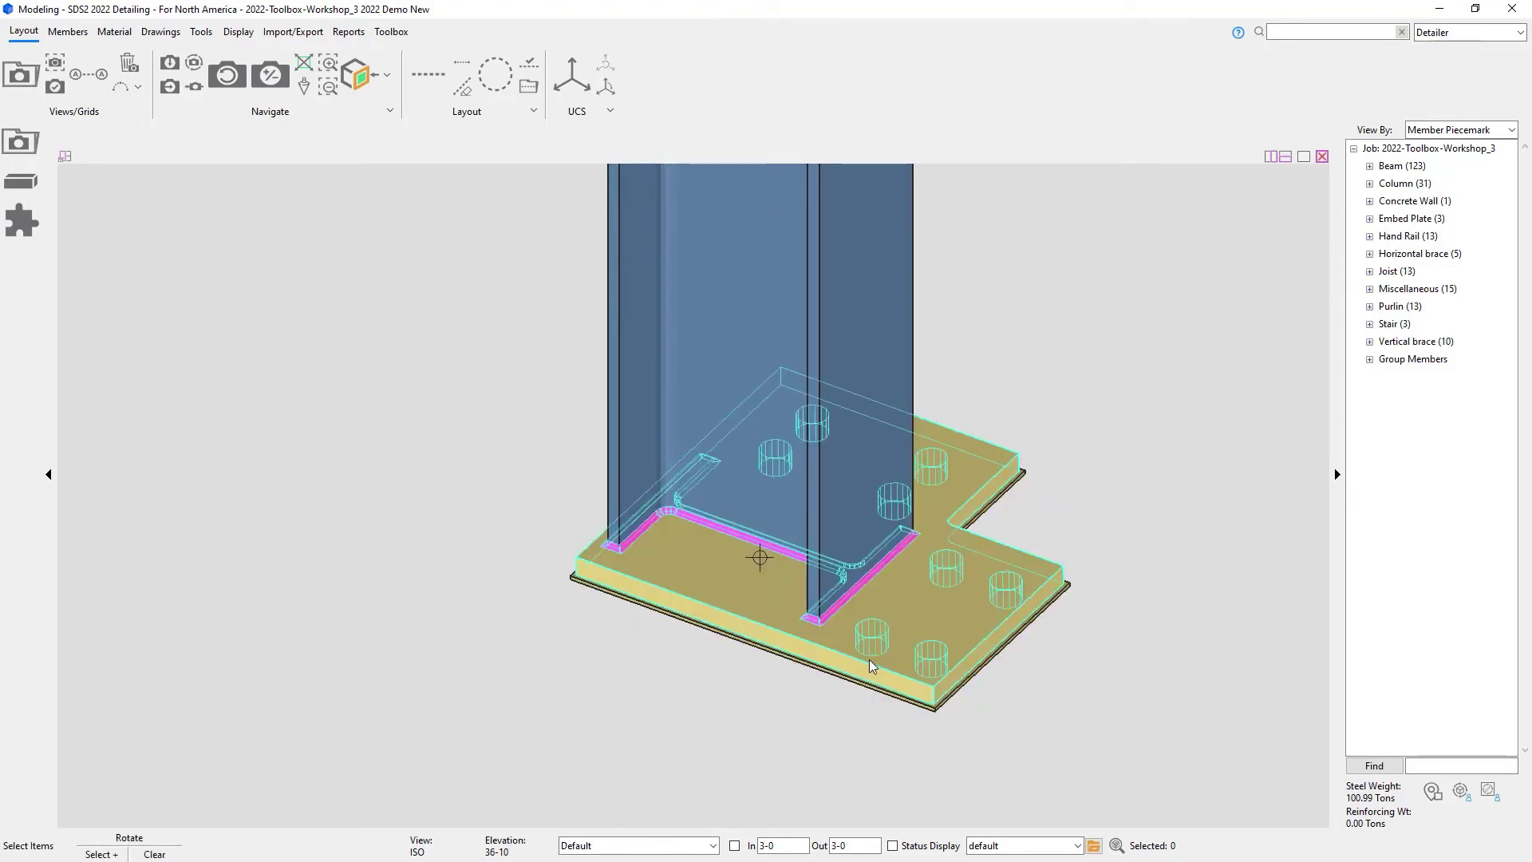
middle_click_drag(878, 511, 853, 651, "shift")
scroll(849, 653, "down", 6)
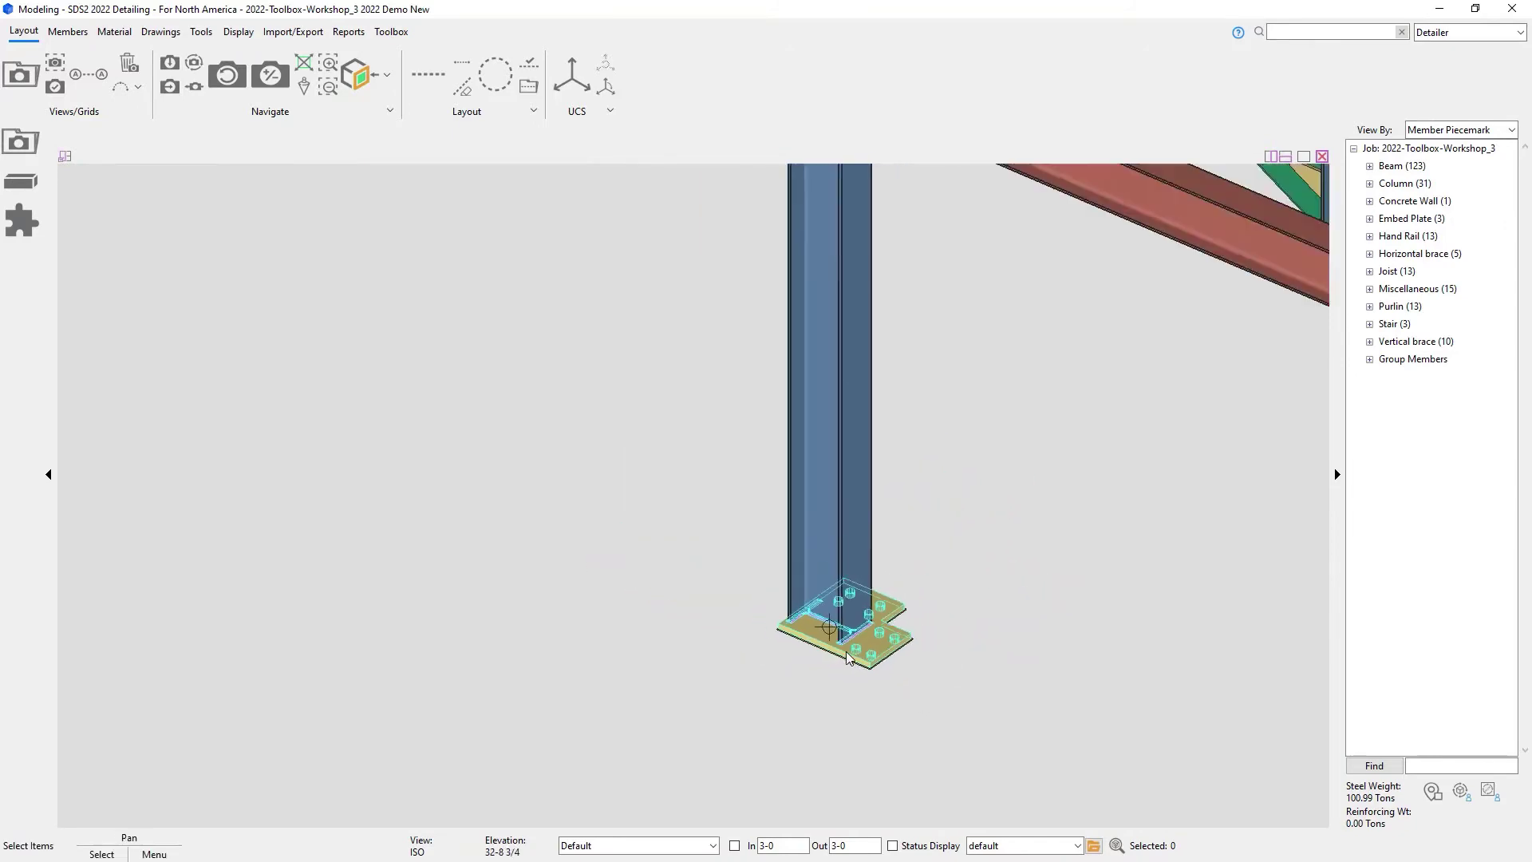
scroll(844, 657, "down", 3)
middle_click_drag(936, 619, 905, 513, "shift")
Step: Find and open Advanced Selection through the command search 'advance'
scroll(905, 510, "up", 2)
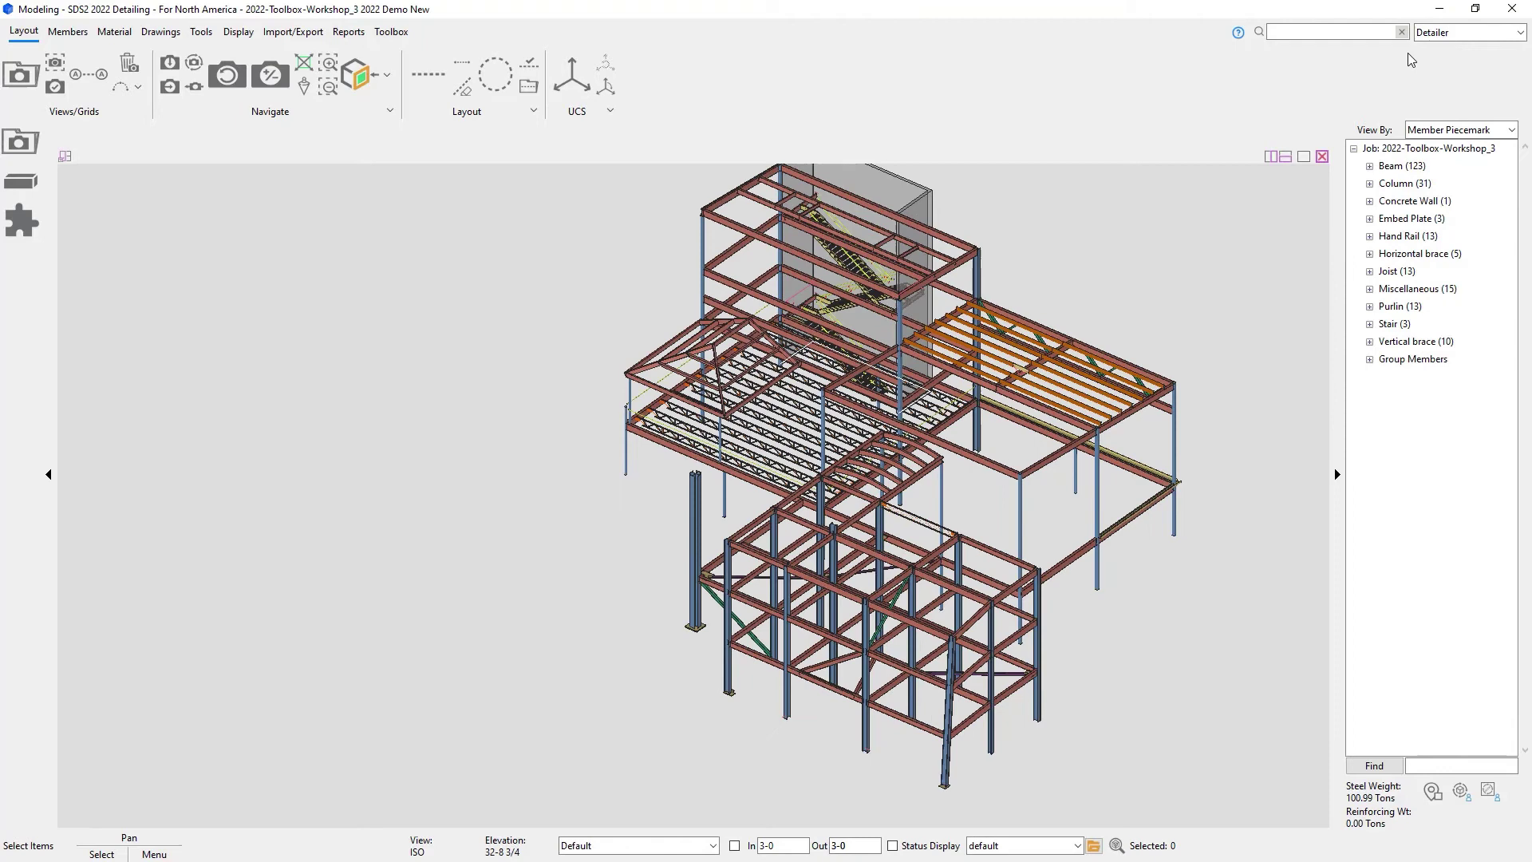
left_click(1360, 32)
type("advance")
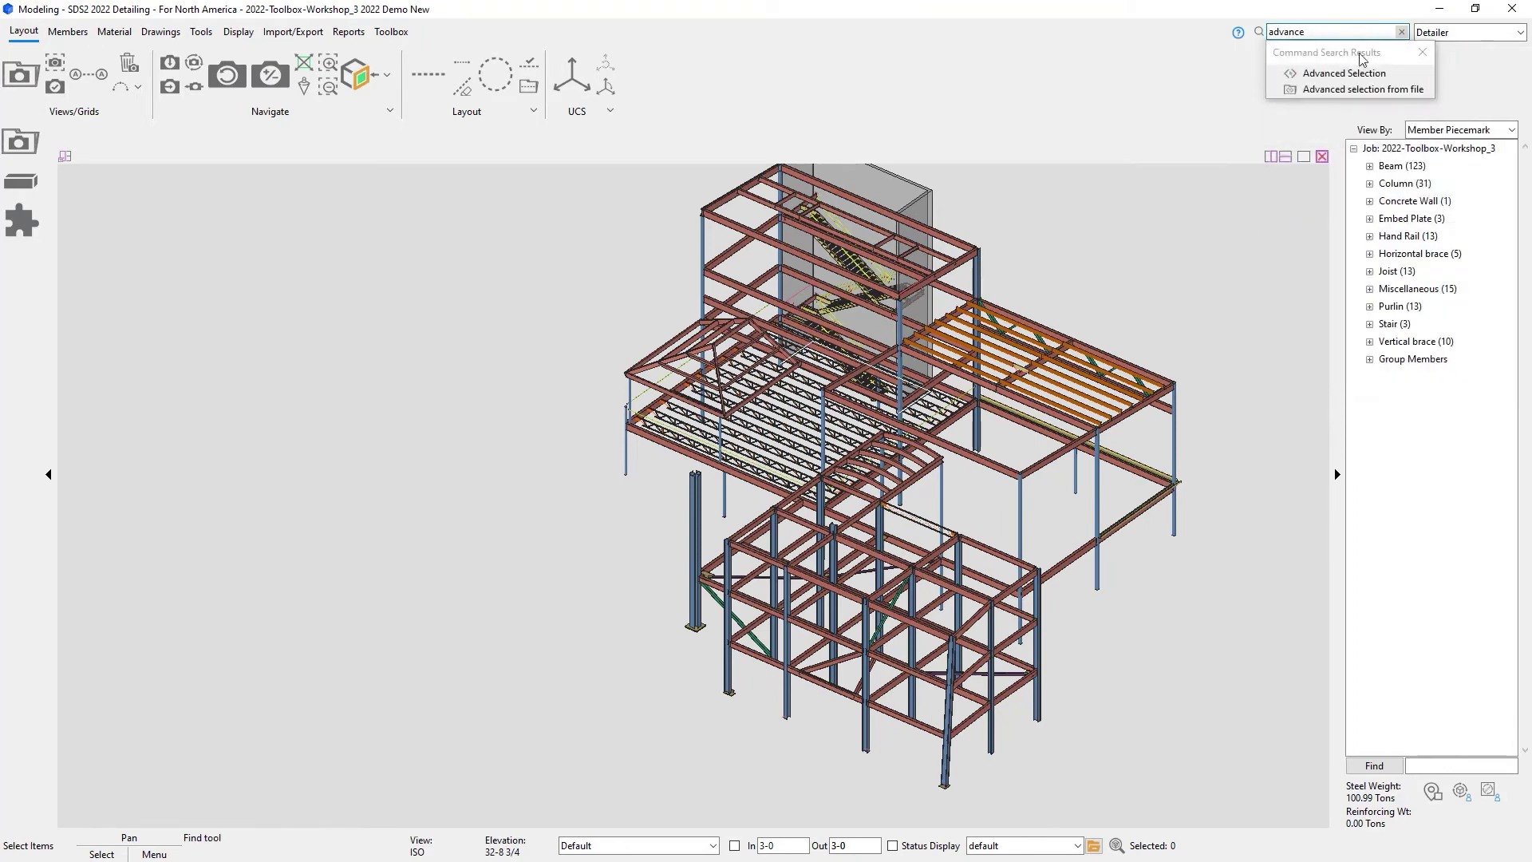
left_click(1358, 71)
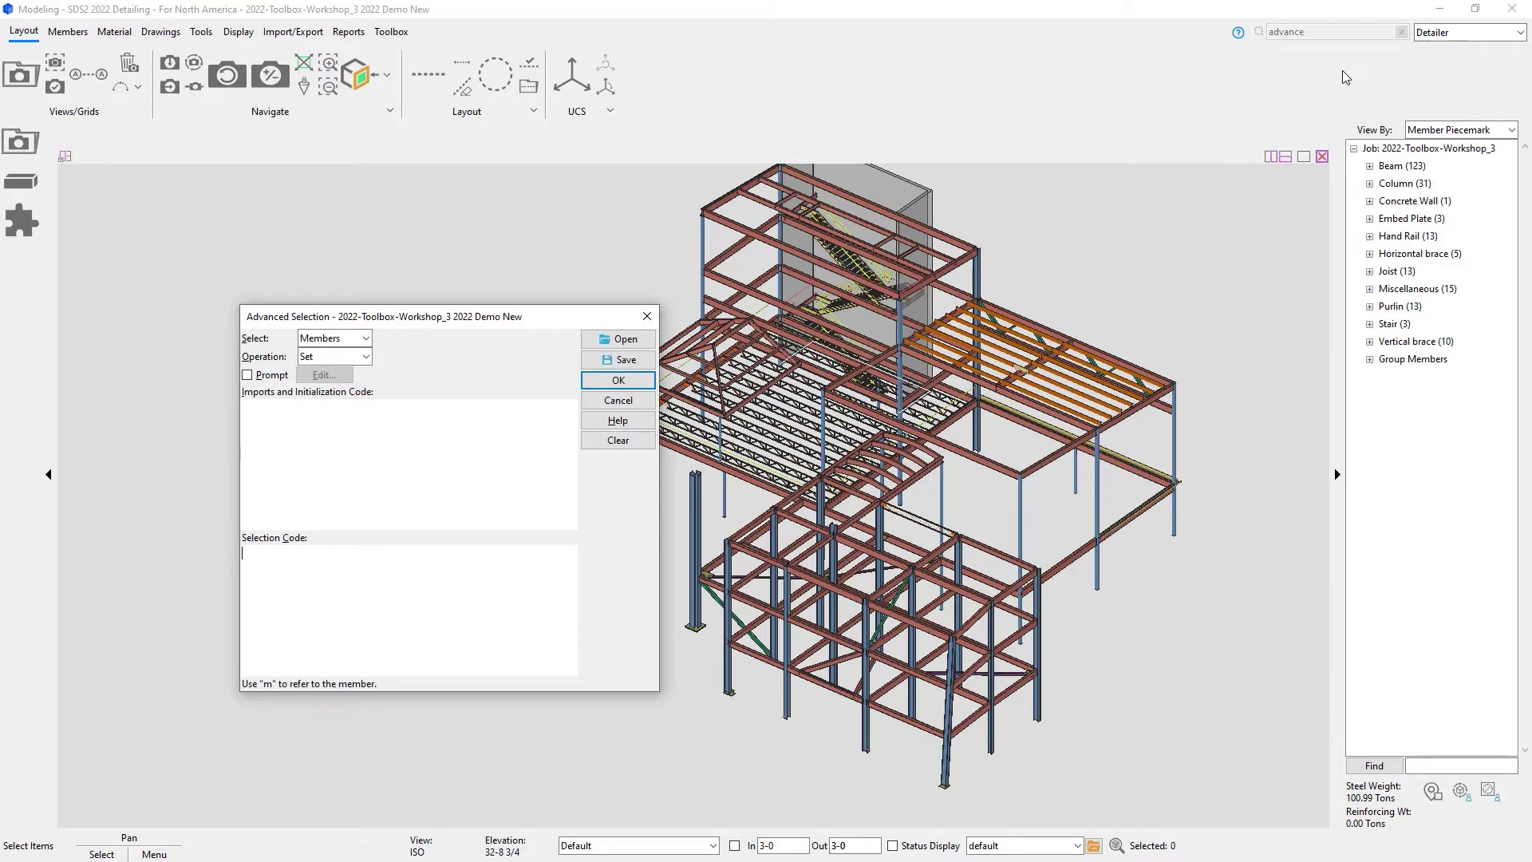
Step: Load PlateAdvSel.sel and select the 22 columns with base plates at their bottom ends
left_click(615, 342)
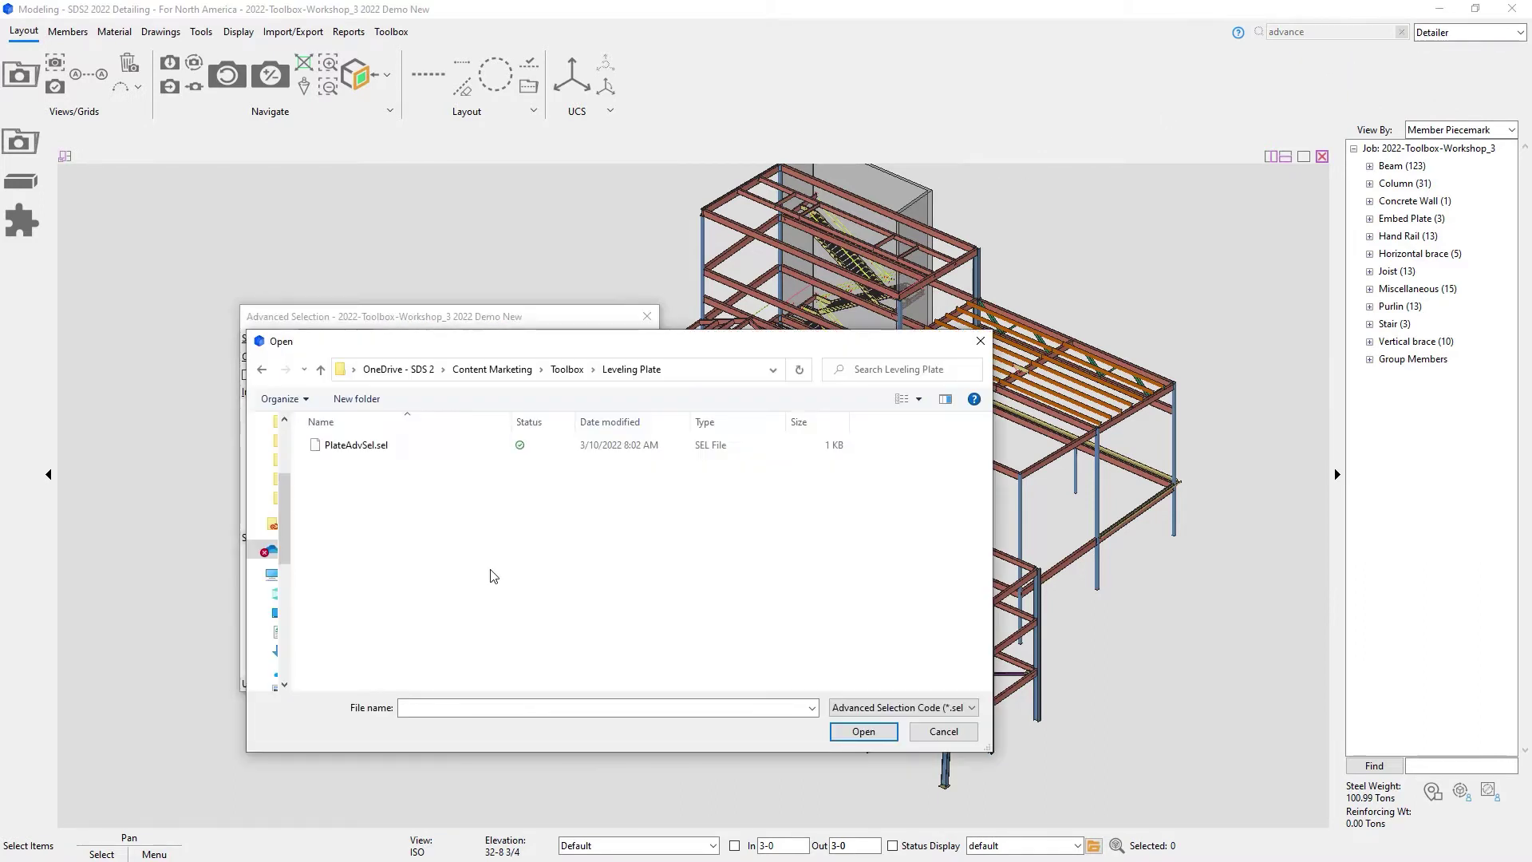
double_click(369, 445)
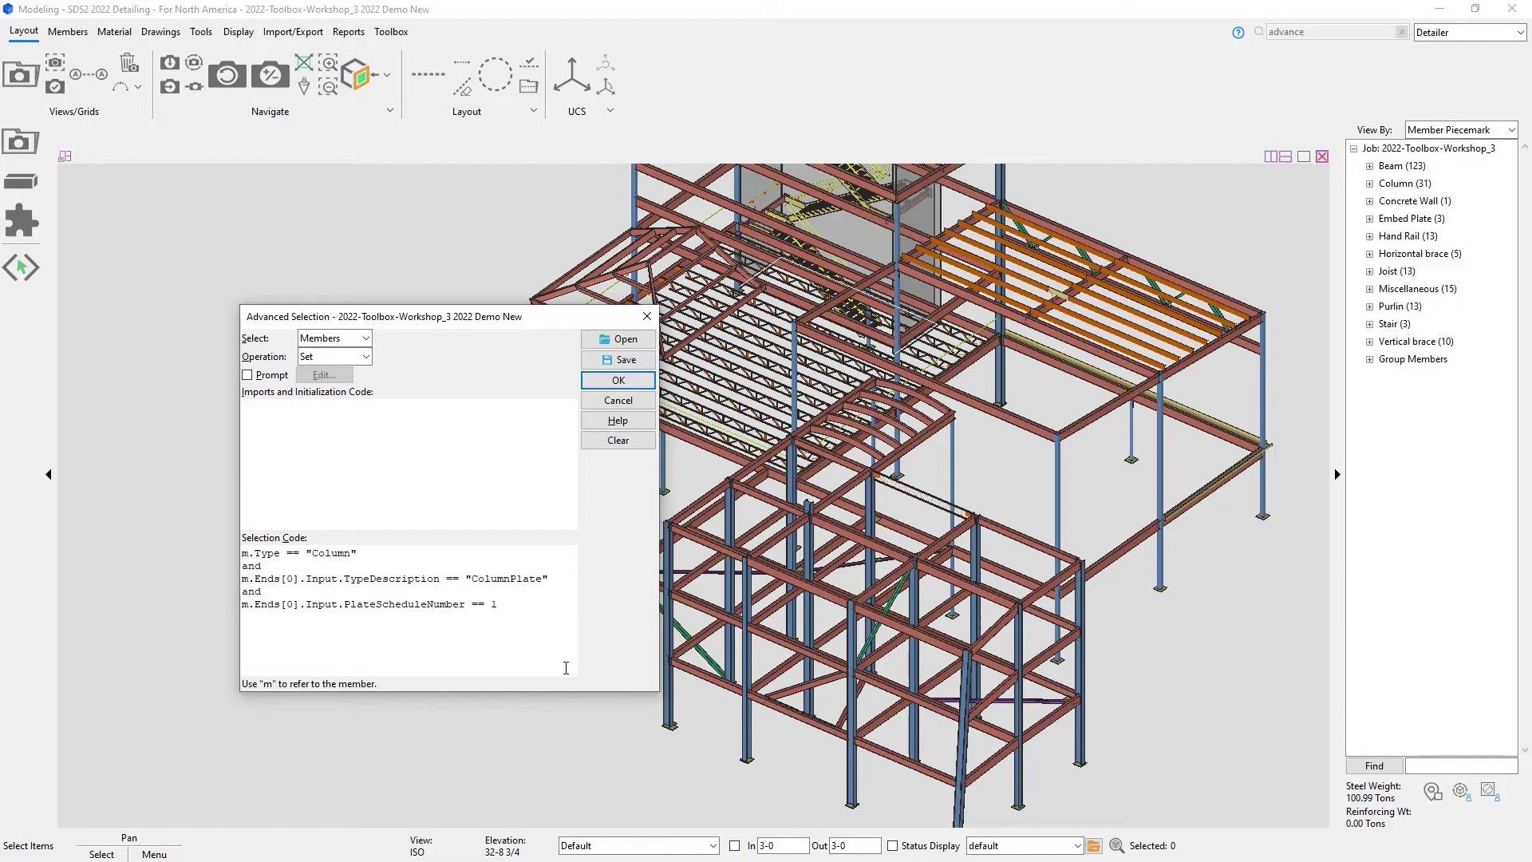
left_click(619, 382)
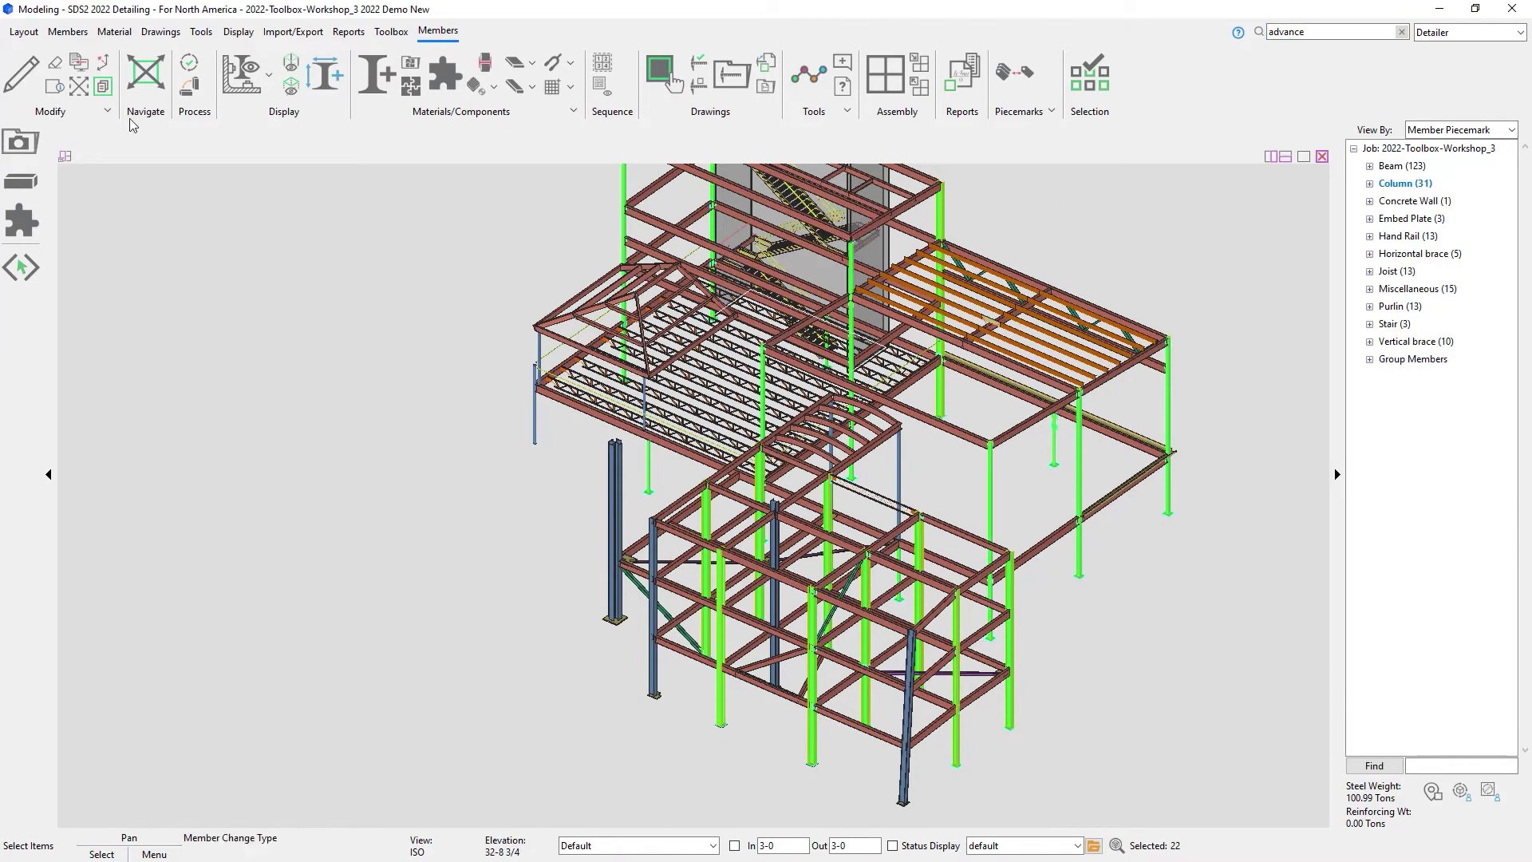
Step: Add a Leveling Plate component to the 22 columns: 1/4 thick, 1/2 shelf, A36 grade
left_click(28, 220)
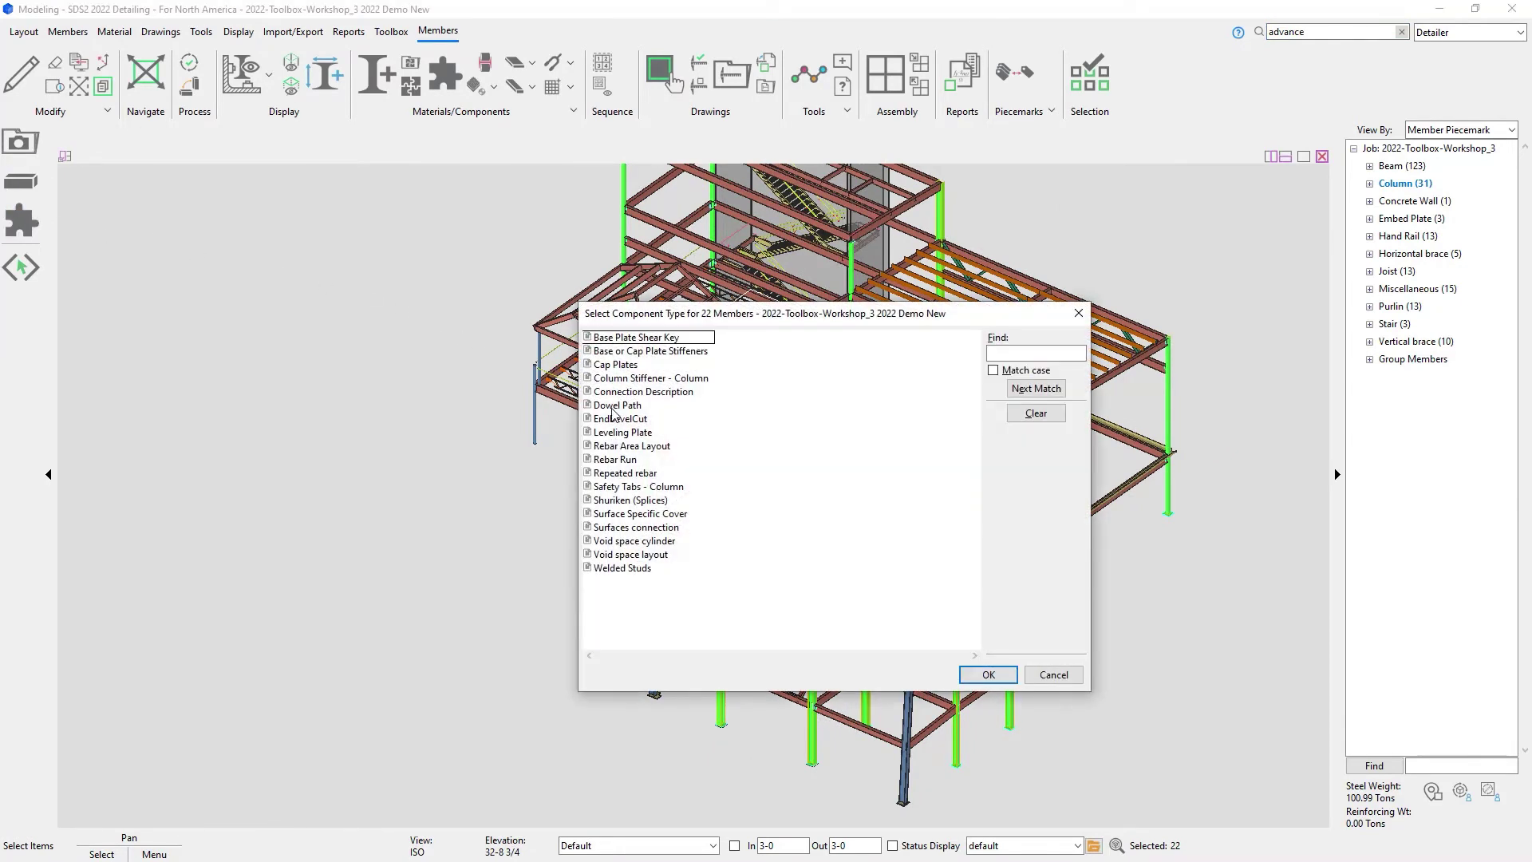
left_click(631, 433)
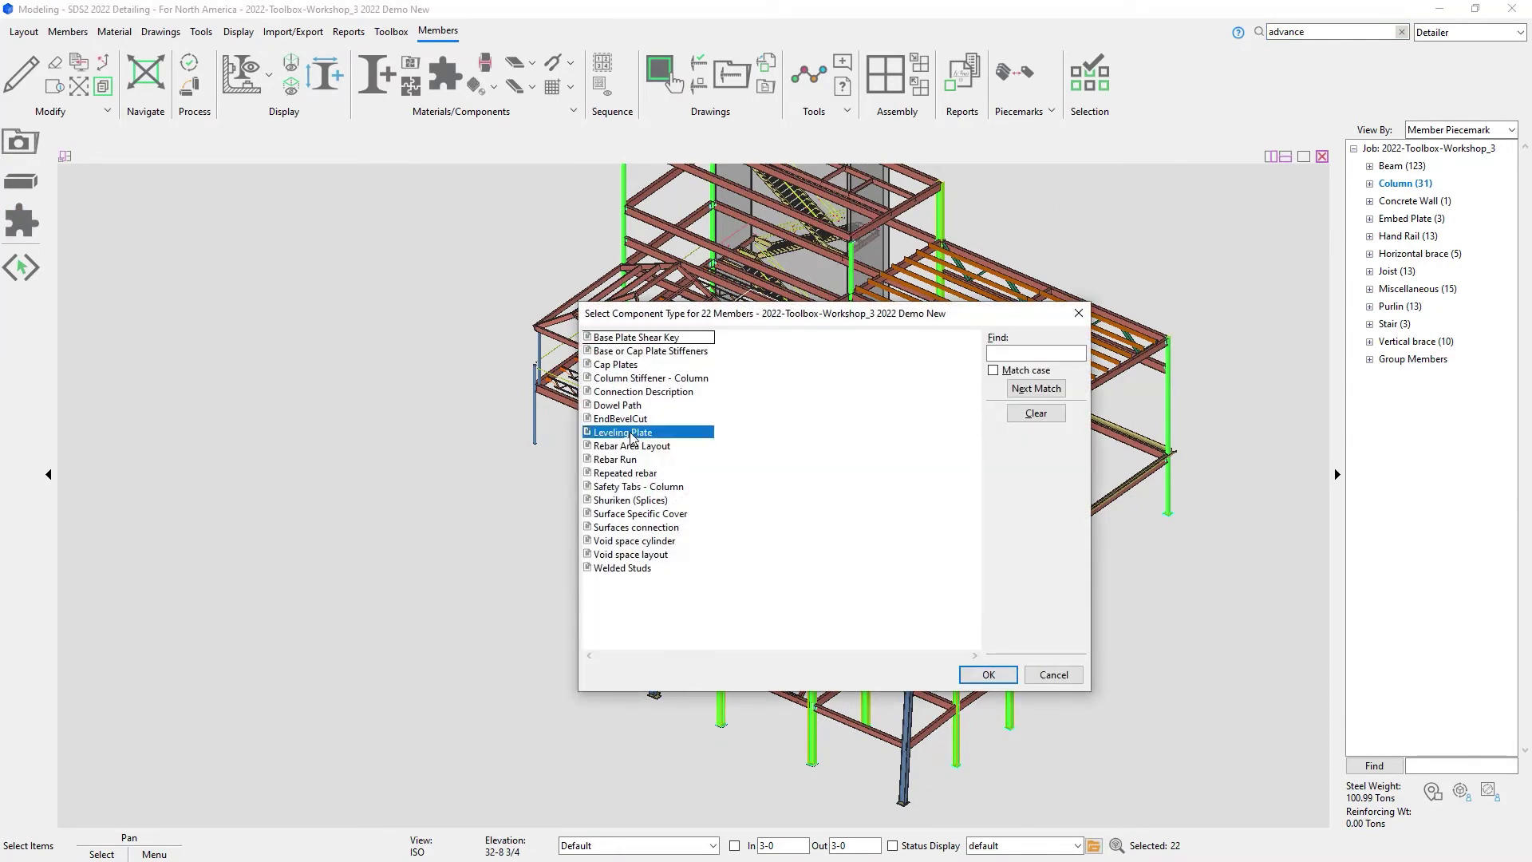
left_click(998, 677)
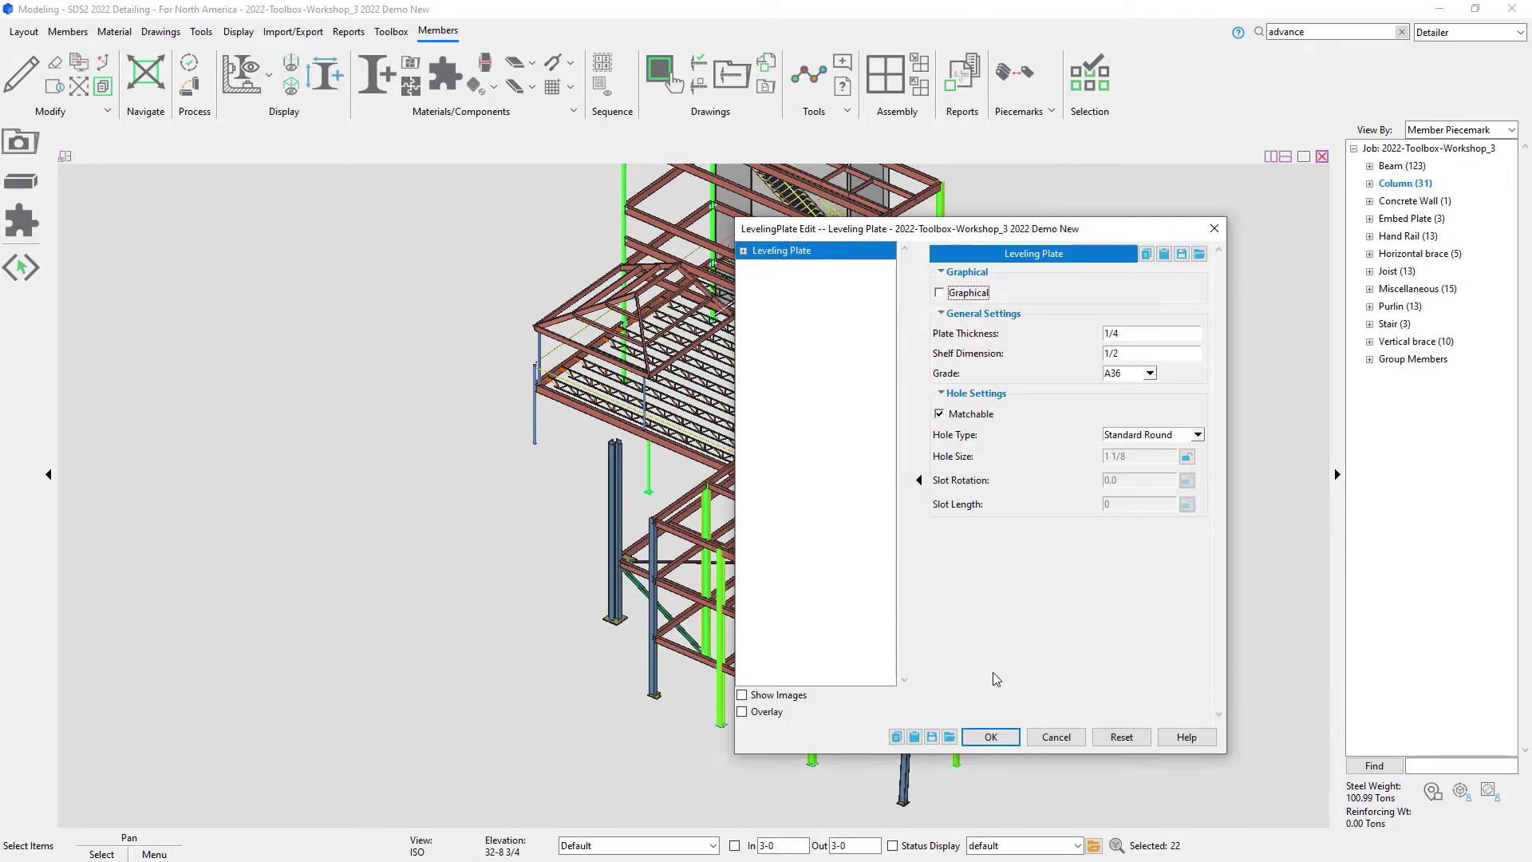
left_click(1016, 742)
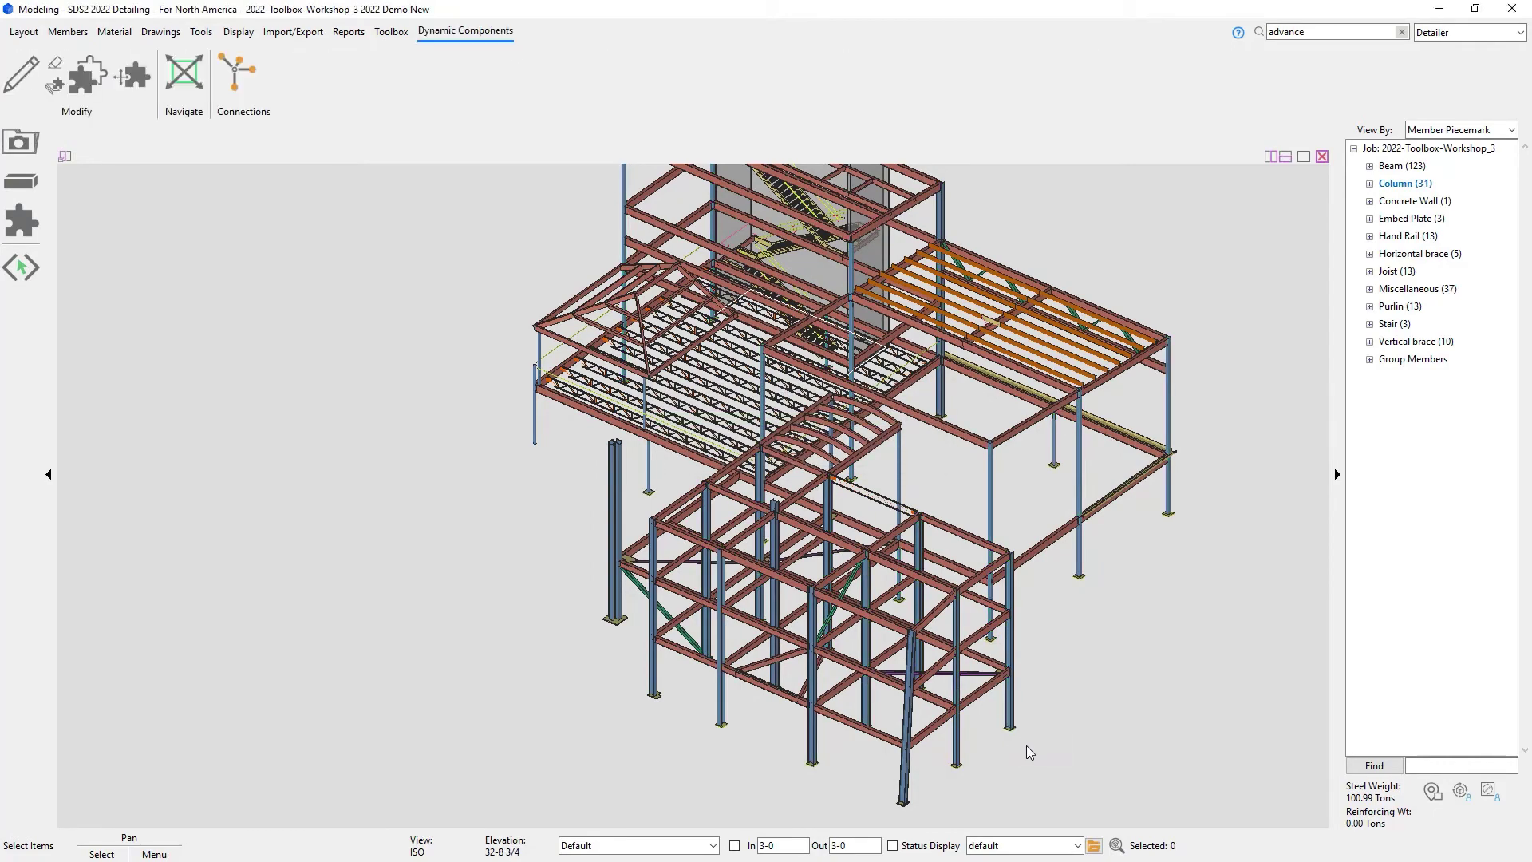
Step: Zoom in on a column base plate and select the leveling plate member M_265 beneath it
scroll(1030, 752, "up", 10)
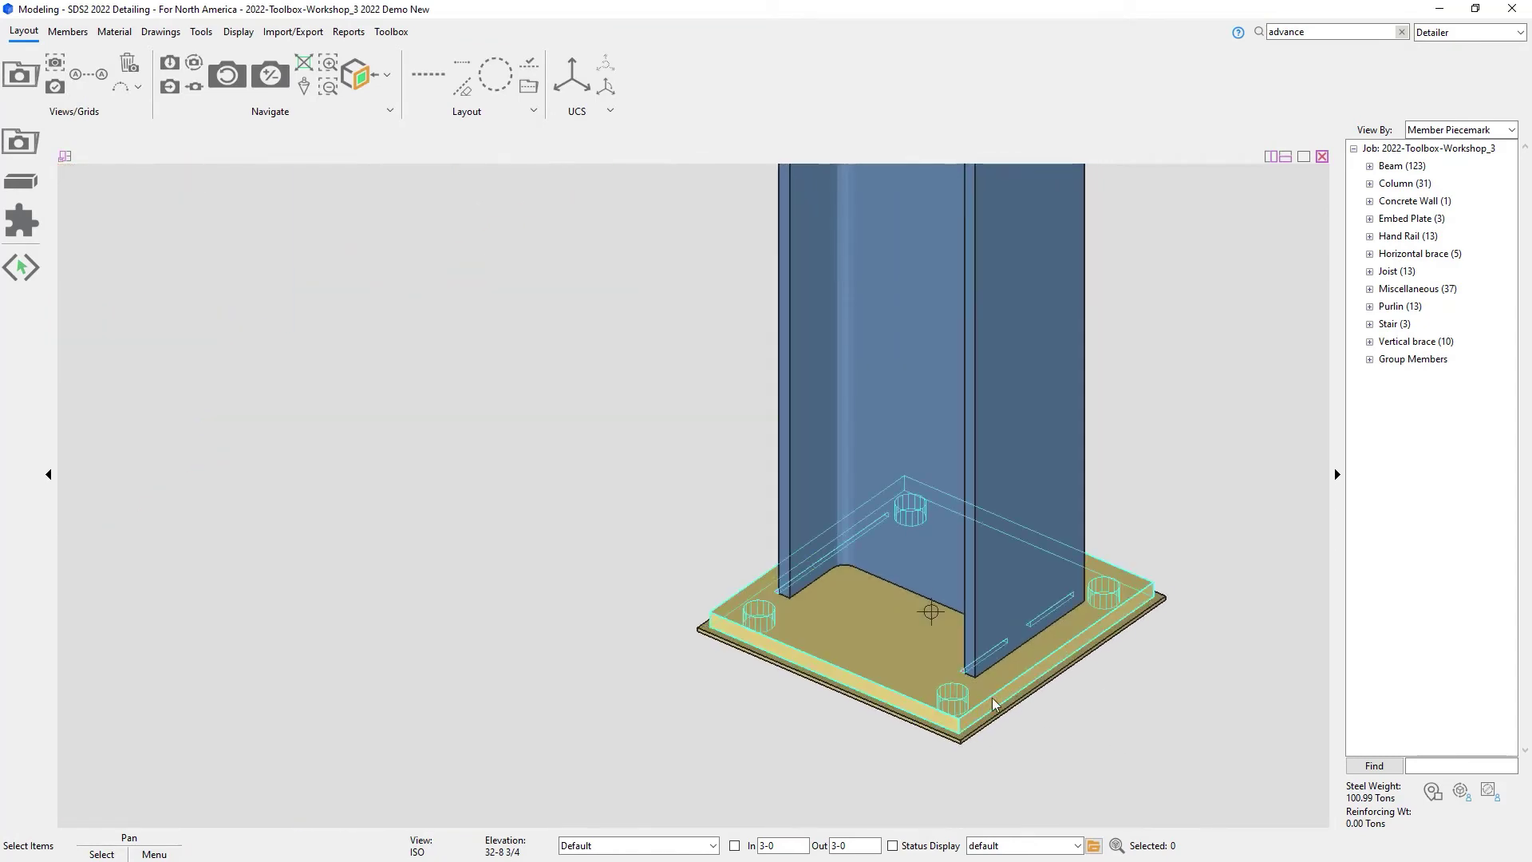
middle_click_drag(993, 704, 958, 284)
scroll(1015, 719, "down", 10)
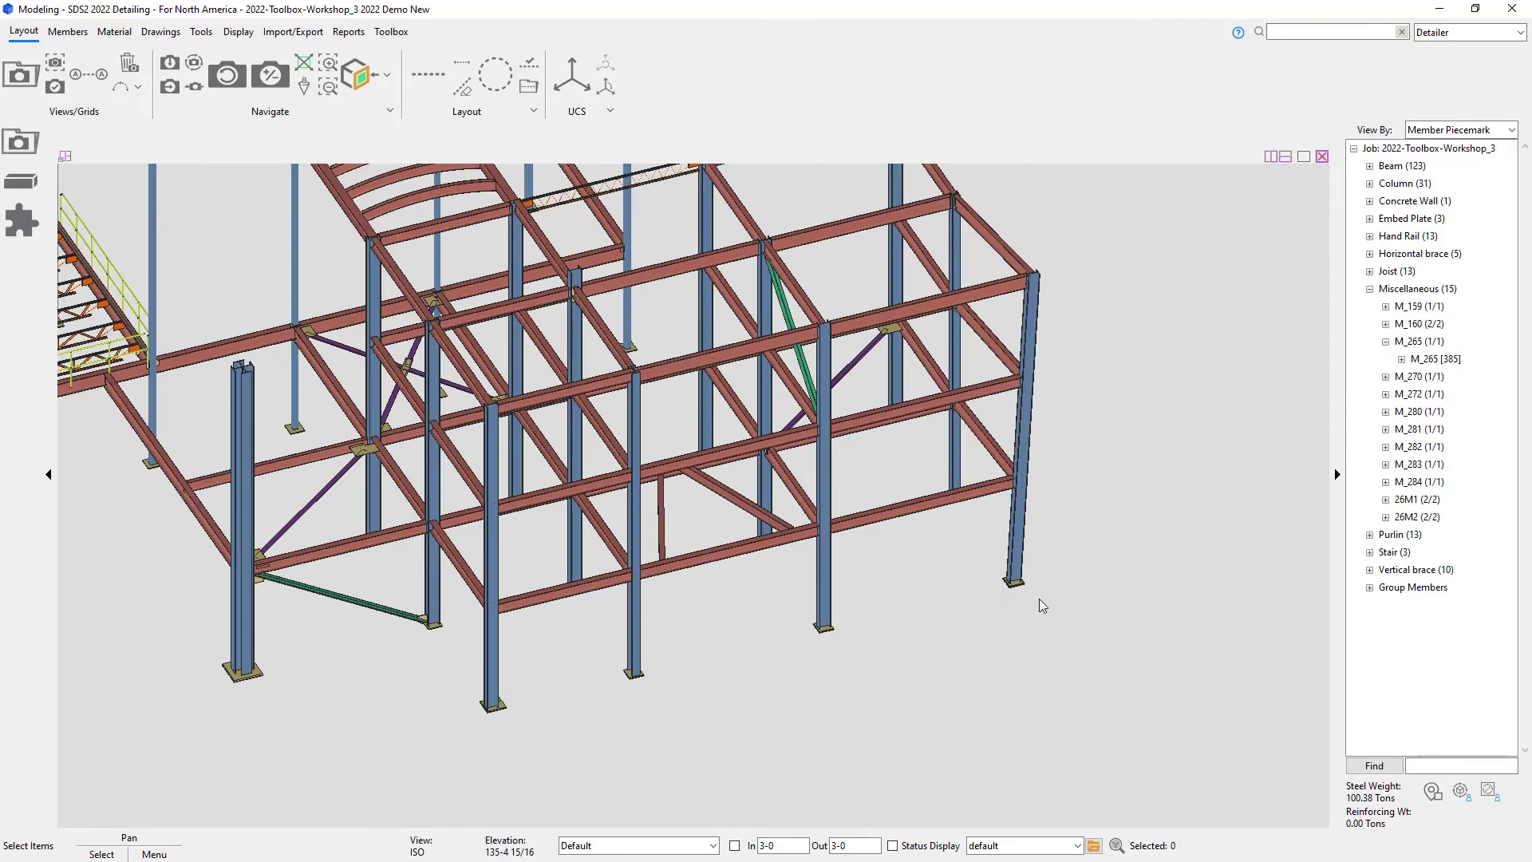
scroll(1026, 597, "up", 10)
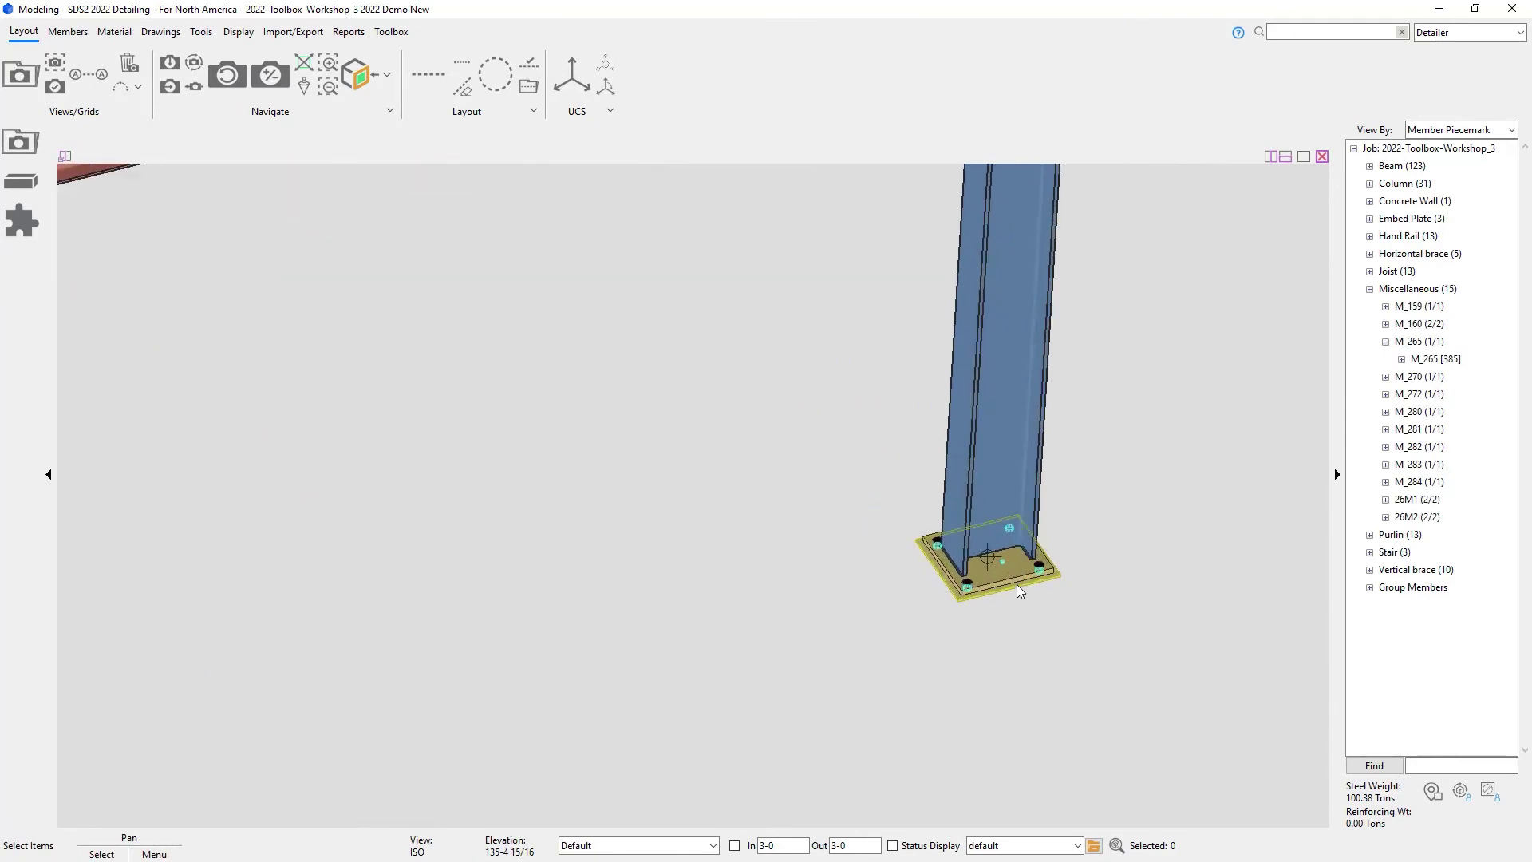
scroll(1019, 590, "up", 5)
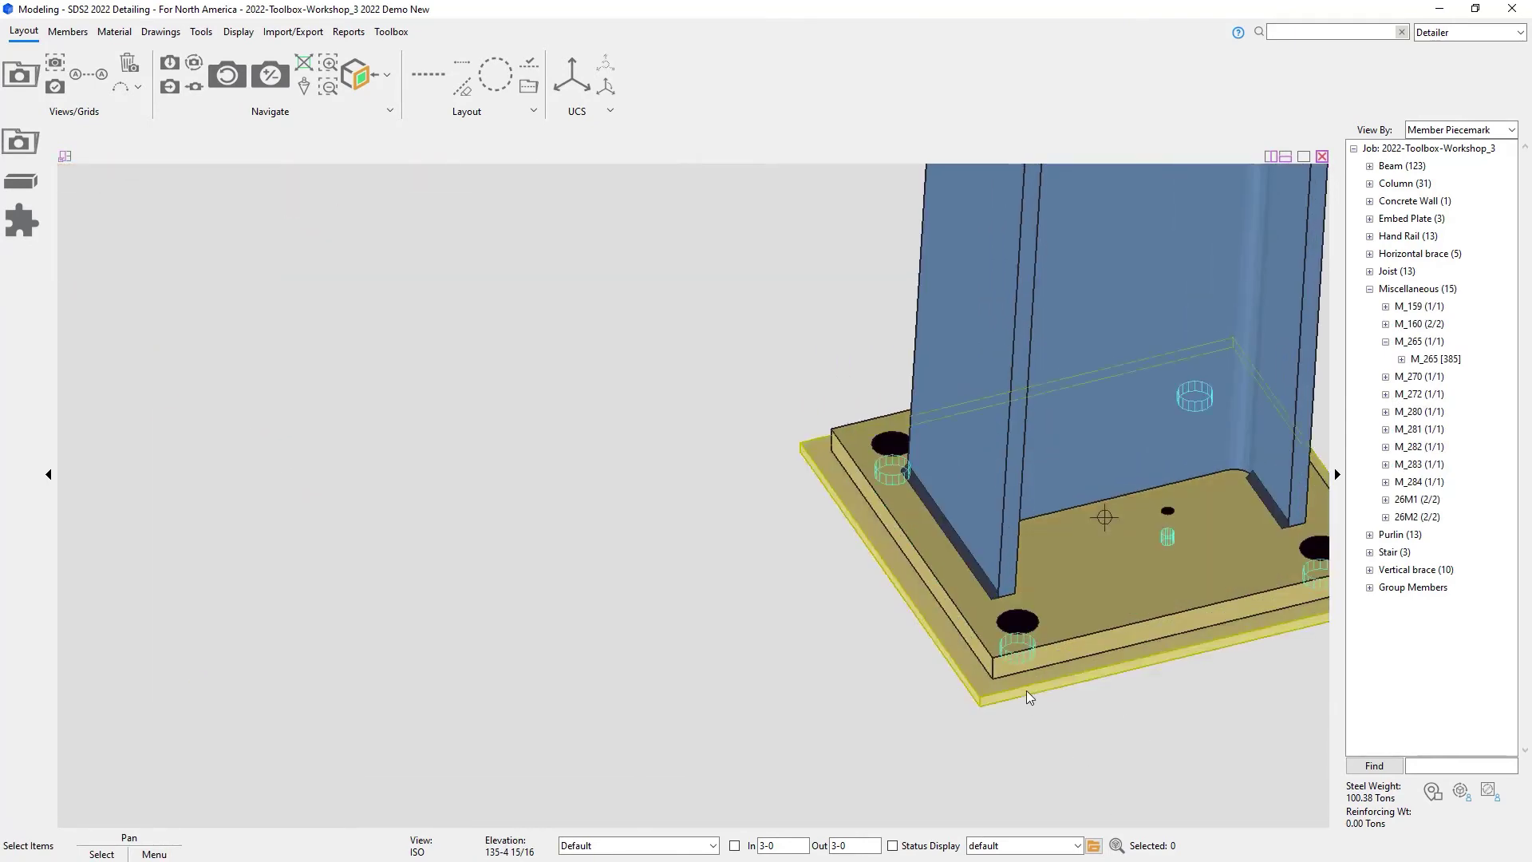
left_click(1027, 695)
right_click(1028, 695)
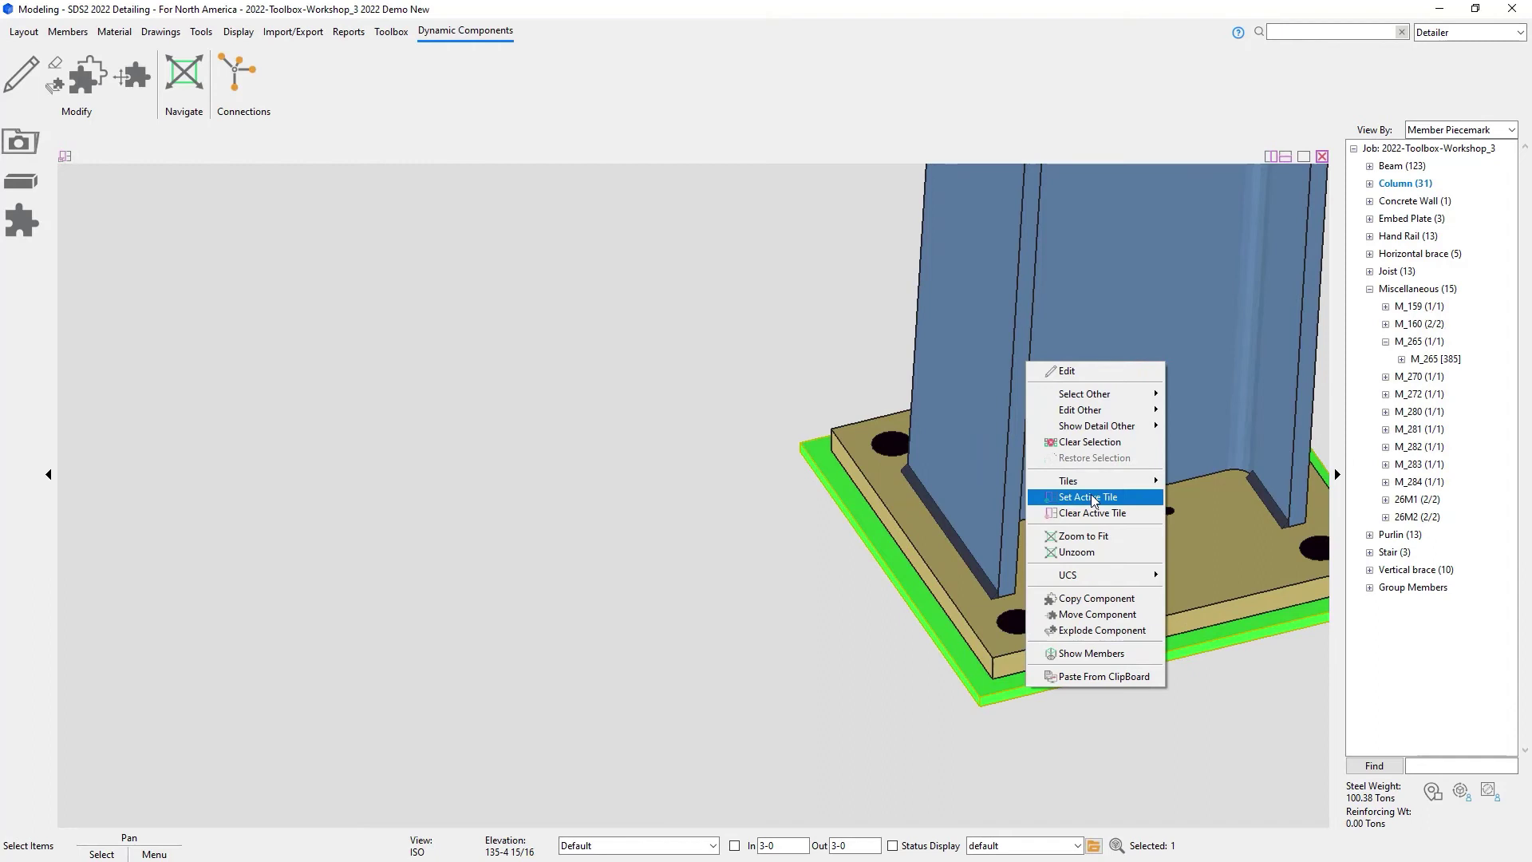
mouse_move(1099, 395)
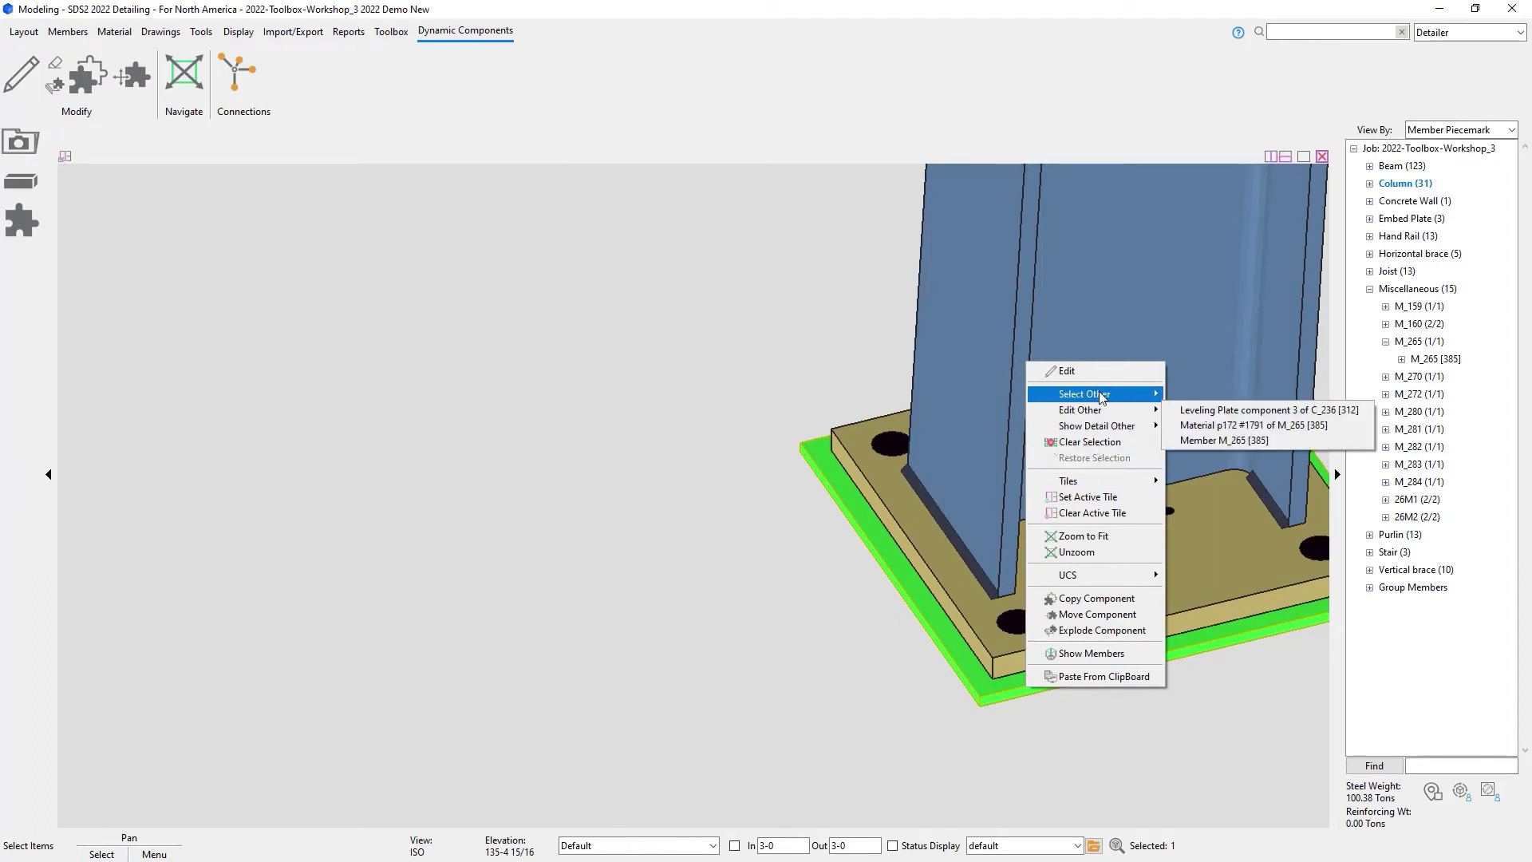
left_click(1225, 440)
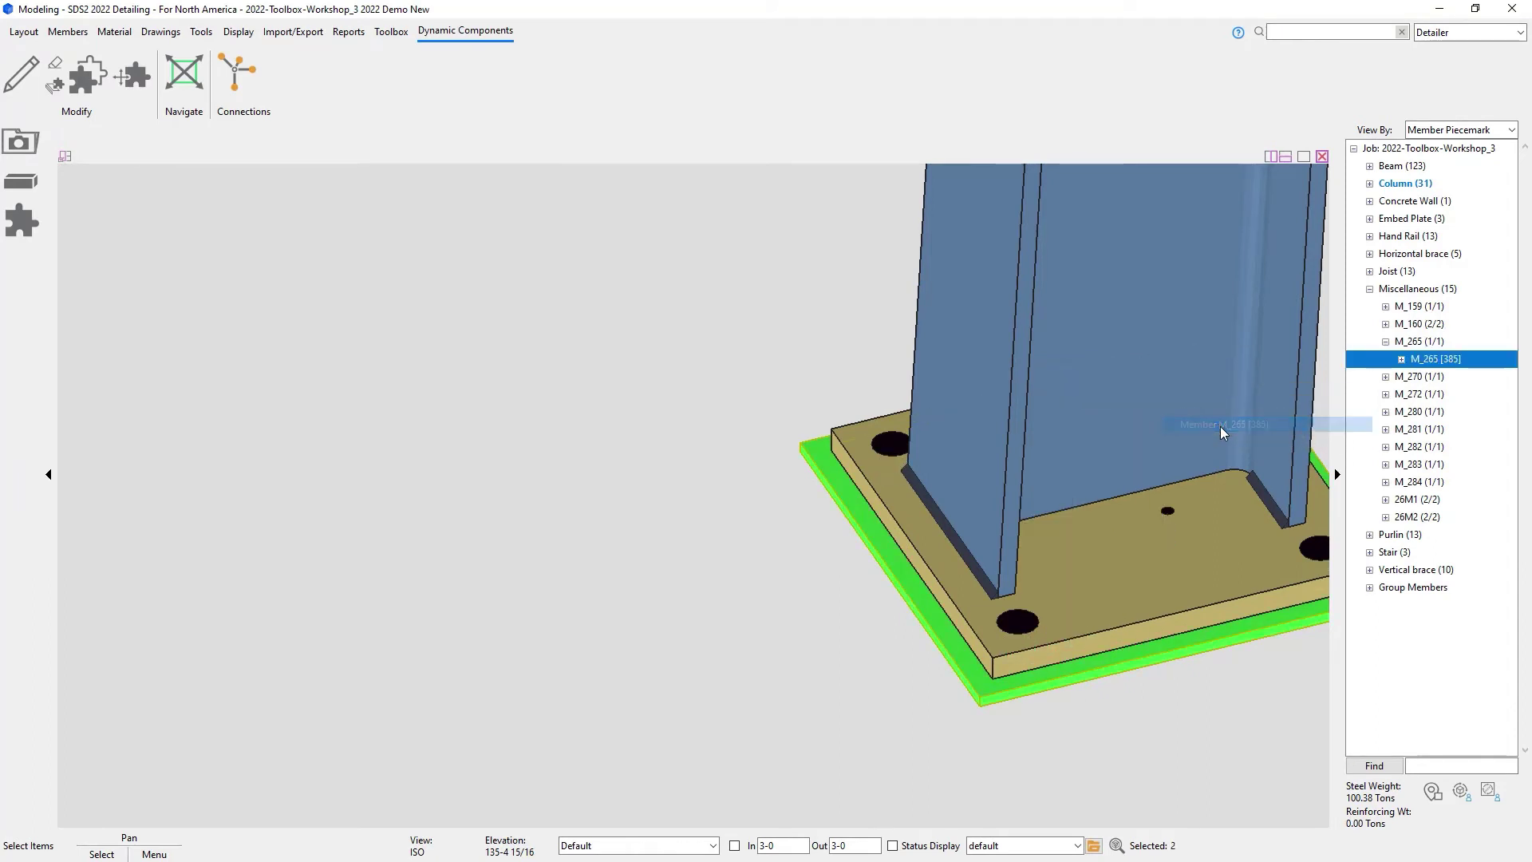
Step: Detail member M_265 with the default member annotation settings
left_click(1390, 362)
right_click(1390, 361)
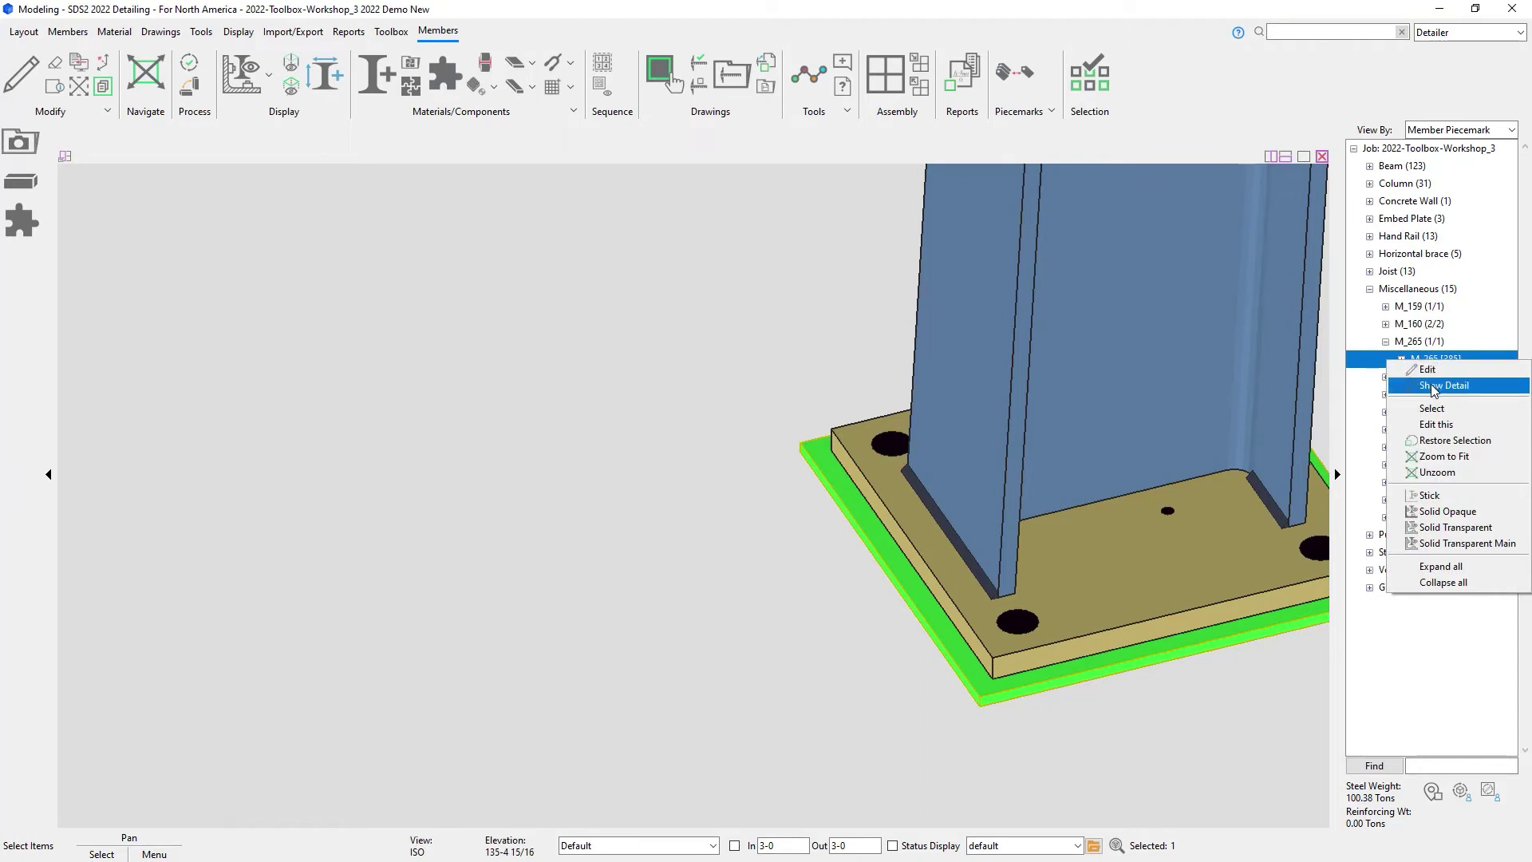
left_click(1432, 387)
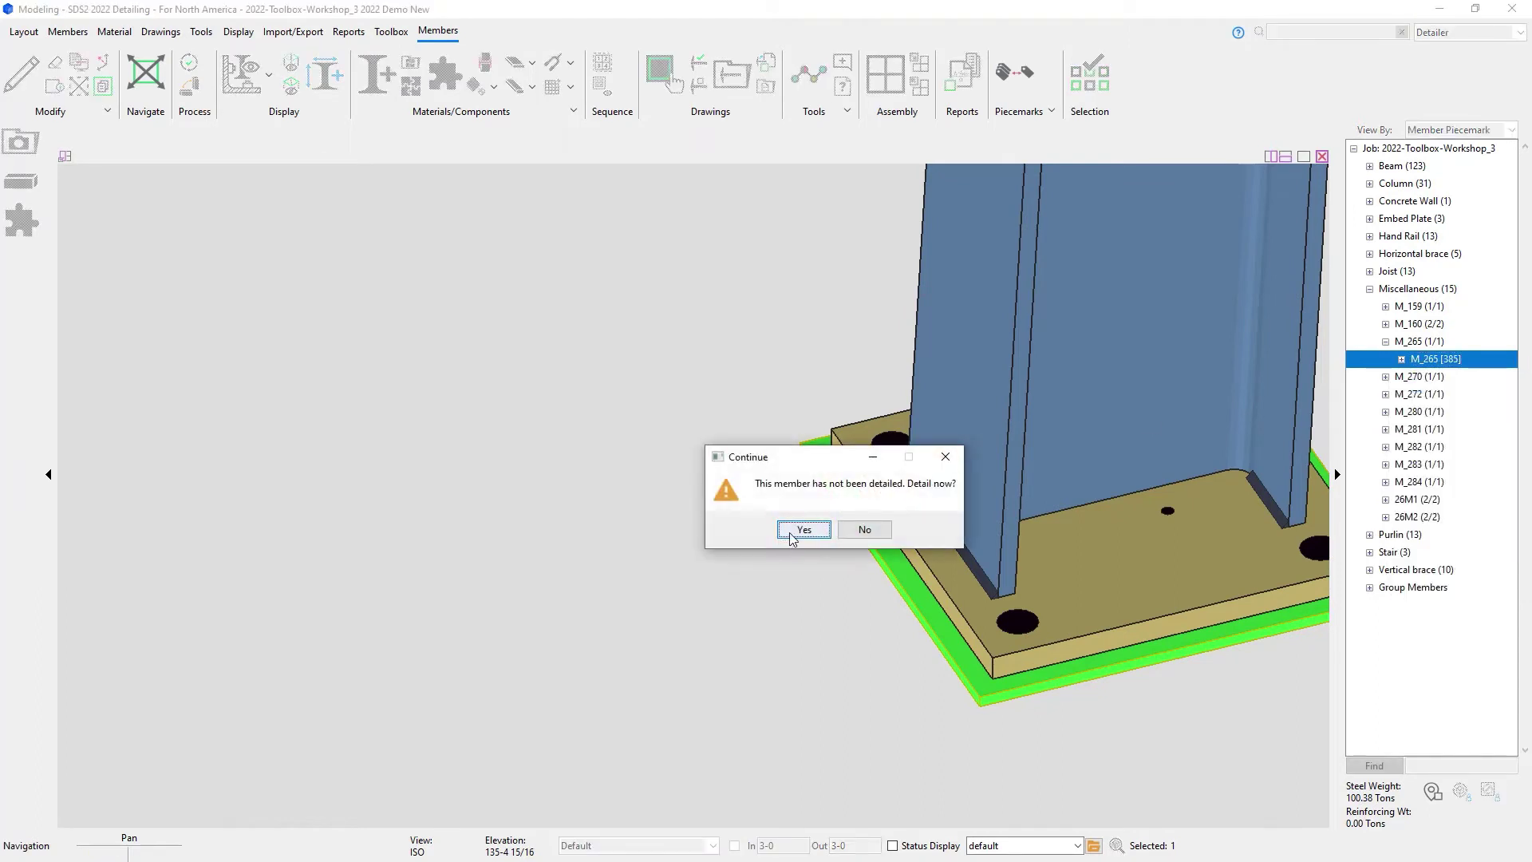
left_click(792, 537)
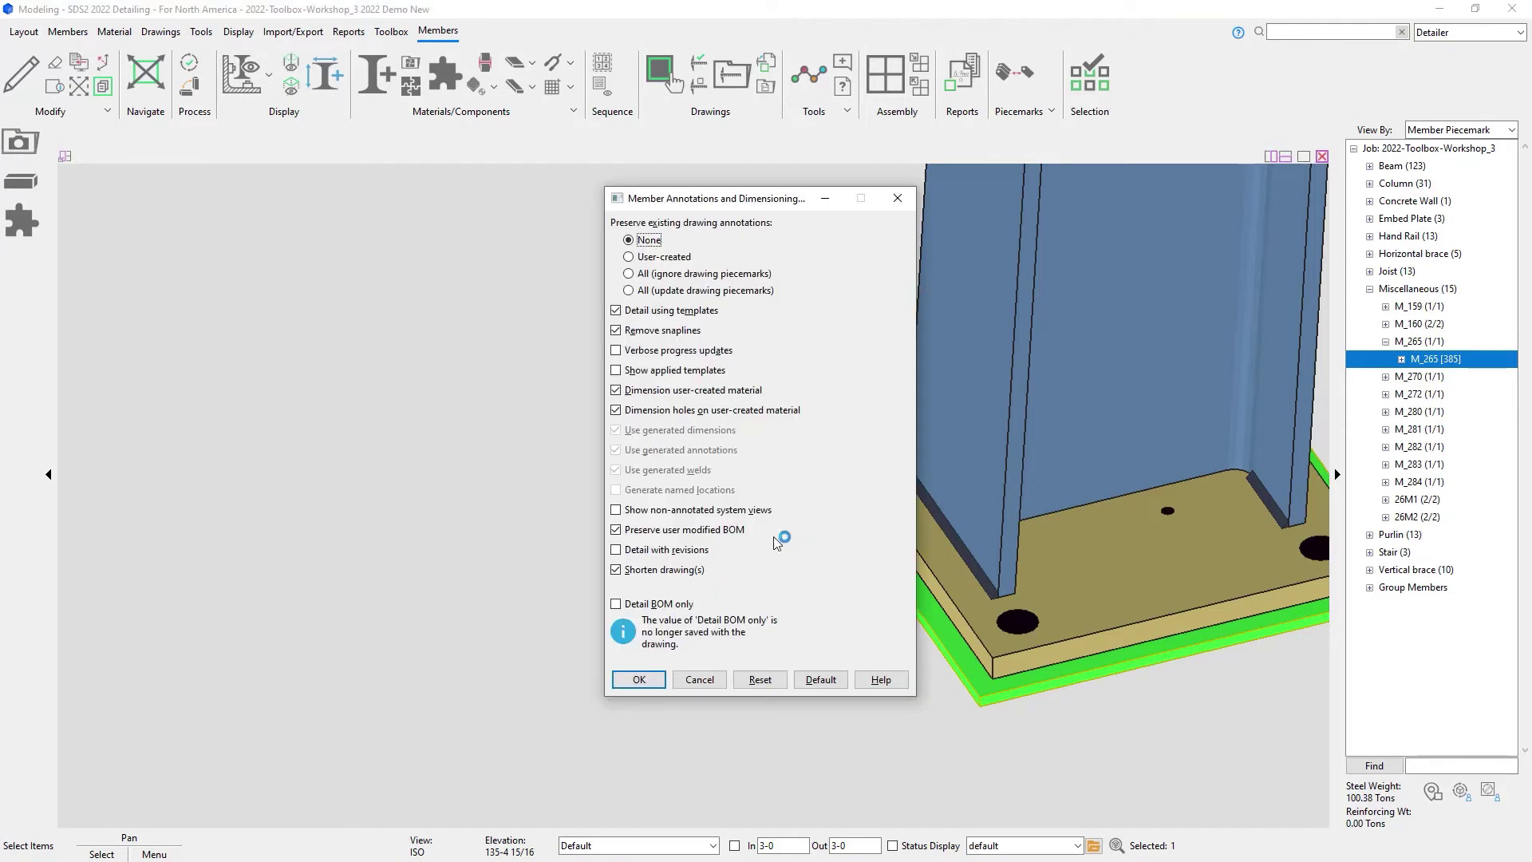
left_click(641, 680)
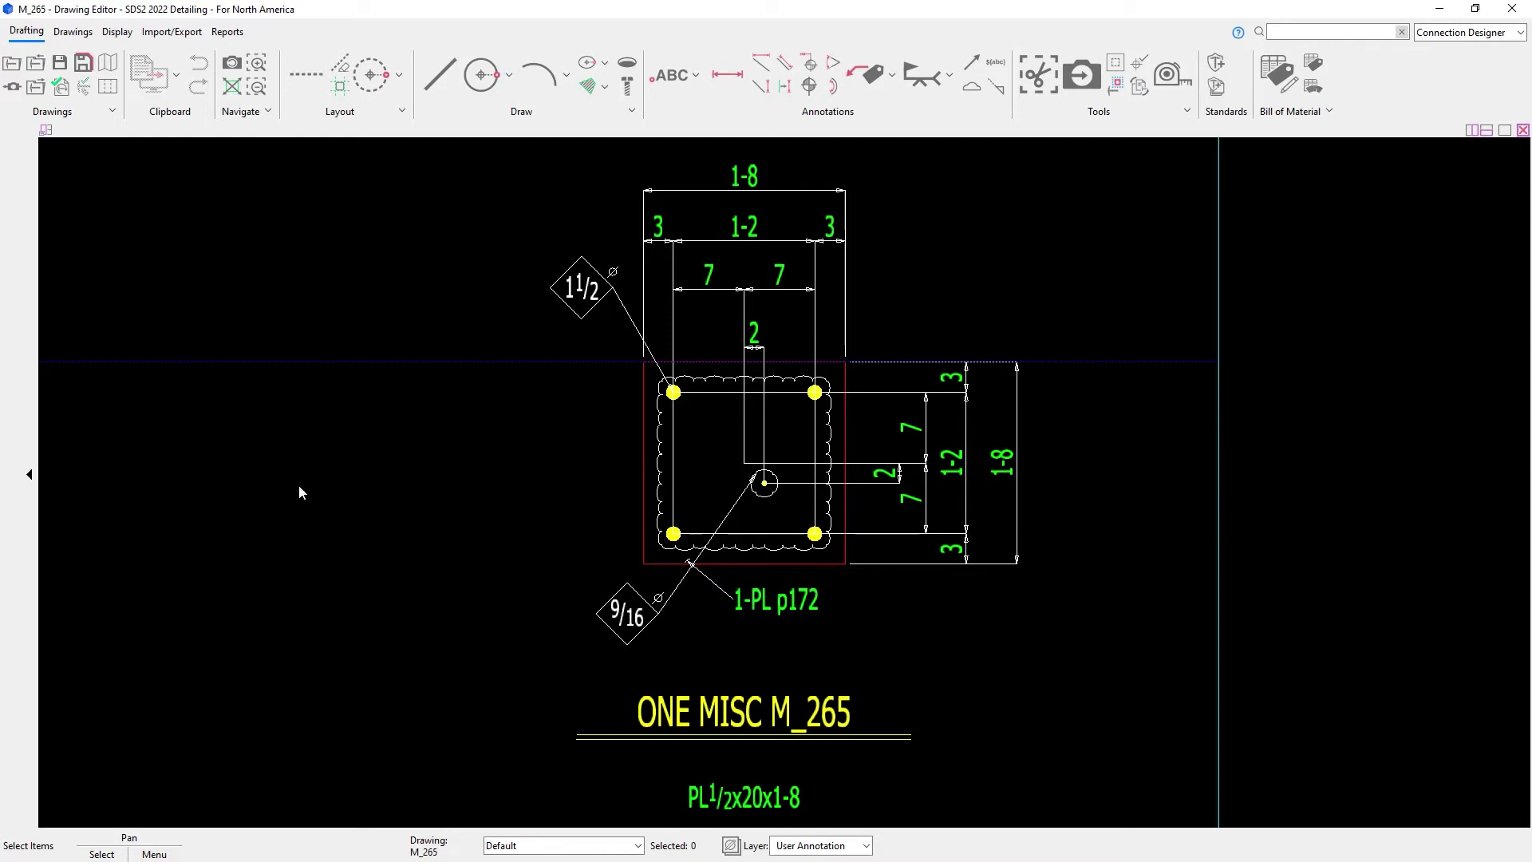
Step: Start the Detail Erection Views command from the Drawings tools
left_click(73, 31)
left_click(23, 75)
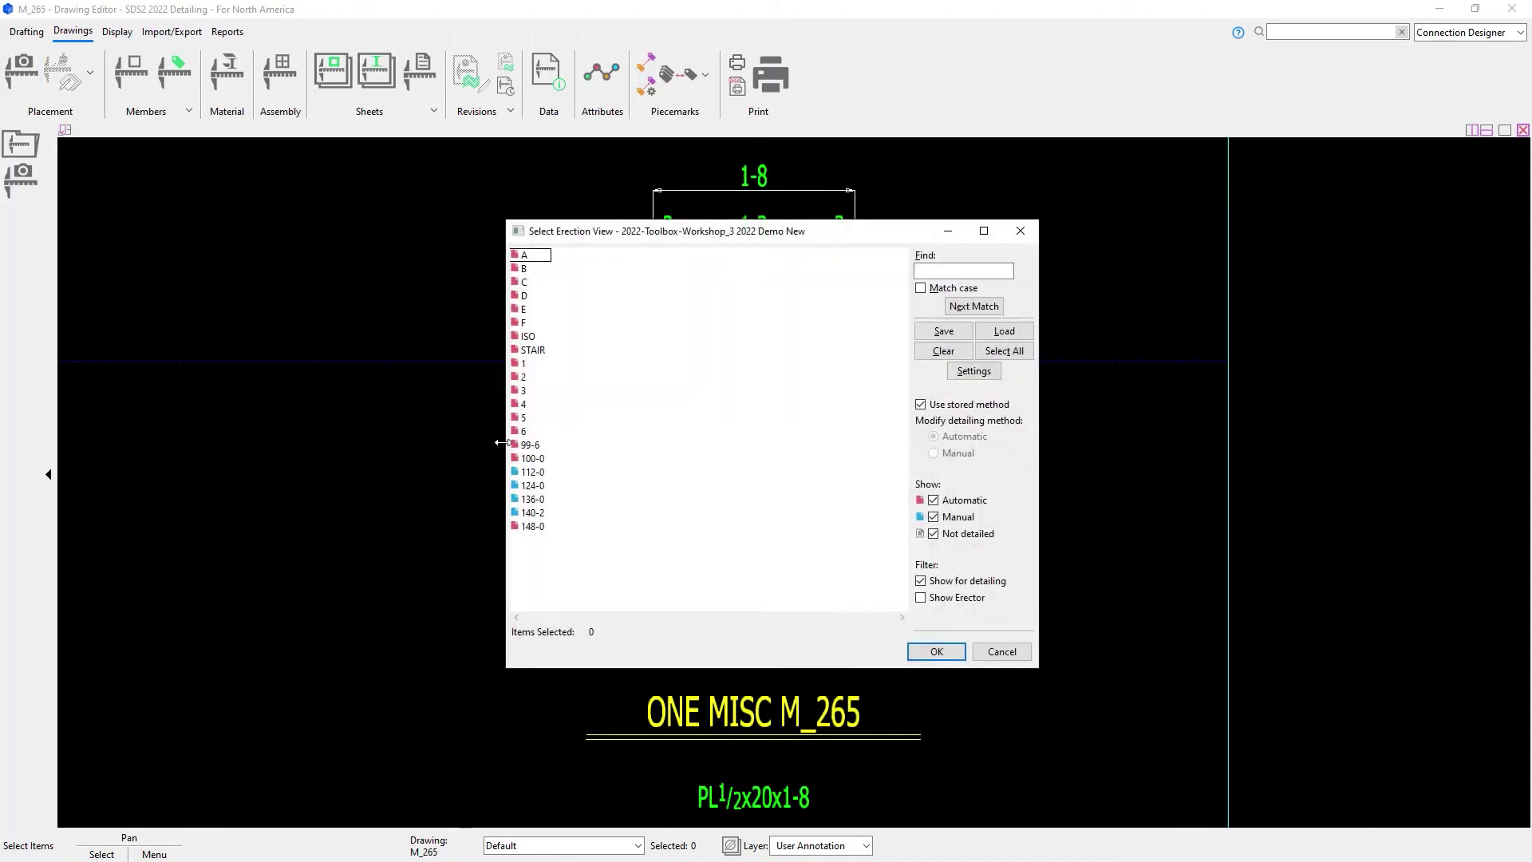
Step: Detail erection view 99-6 with Wire members, all annotations removed, and anchor bolt layout dimensioned
left_click(530, 445)
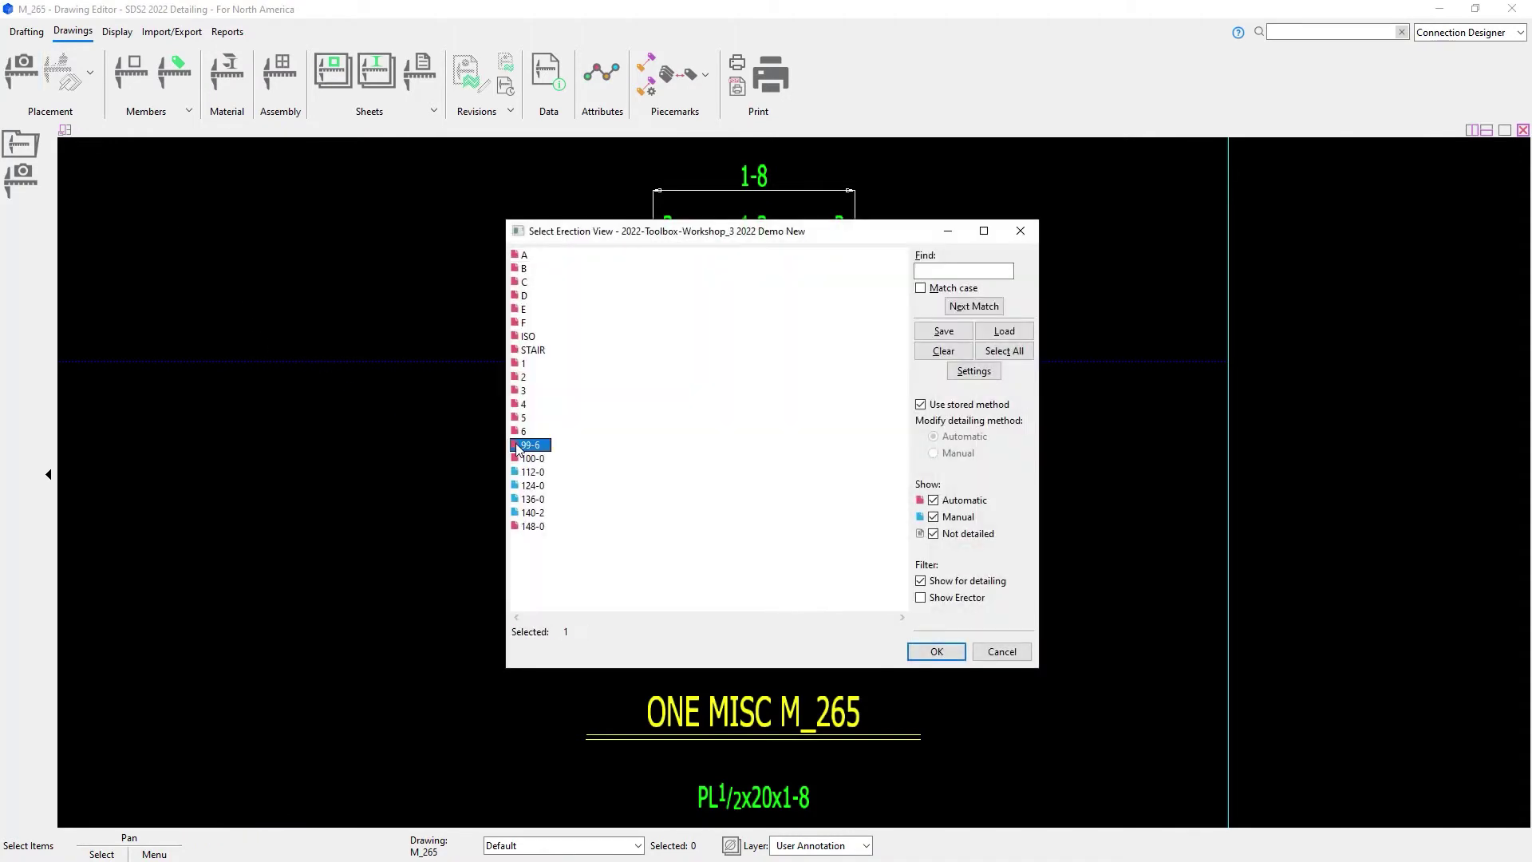
left_click(974, 371)
left_click(247, 80)
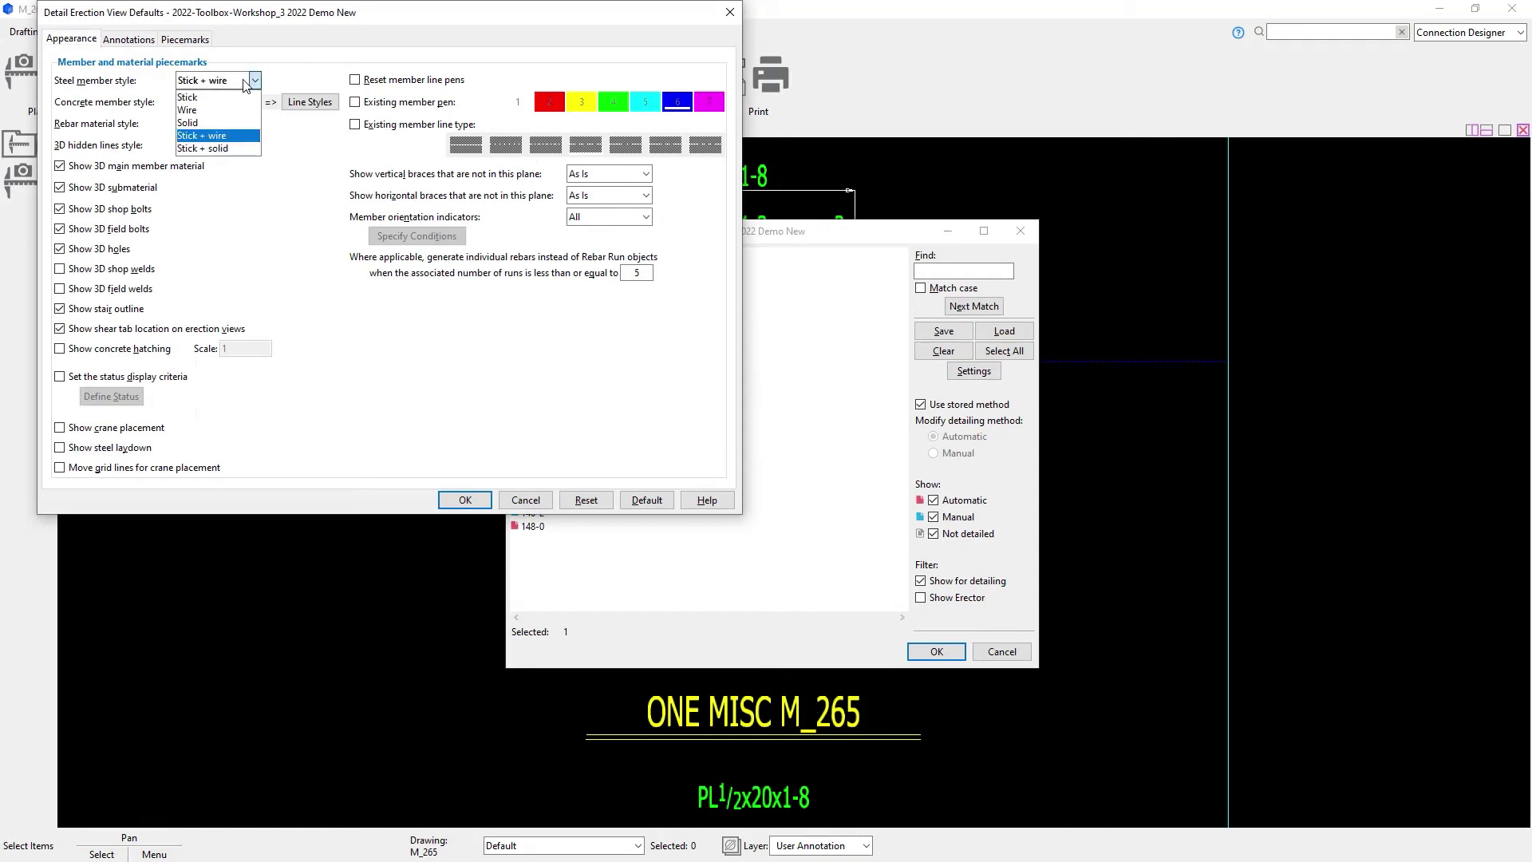
left_click(235, 118)
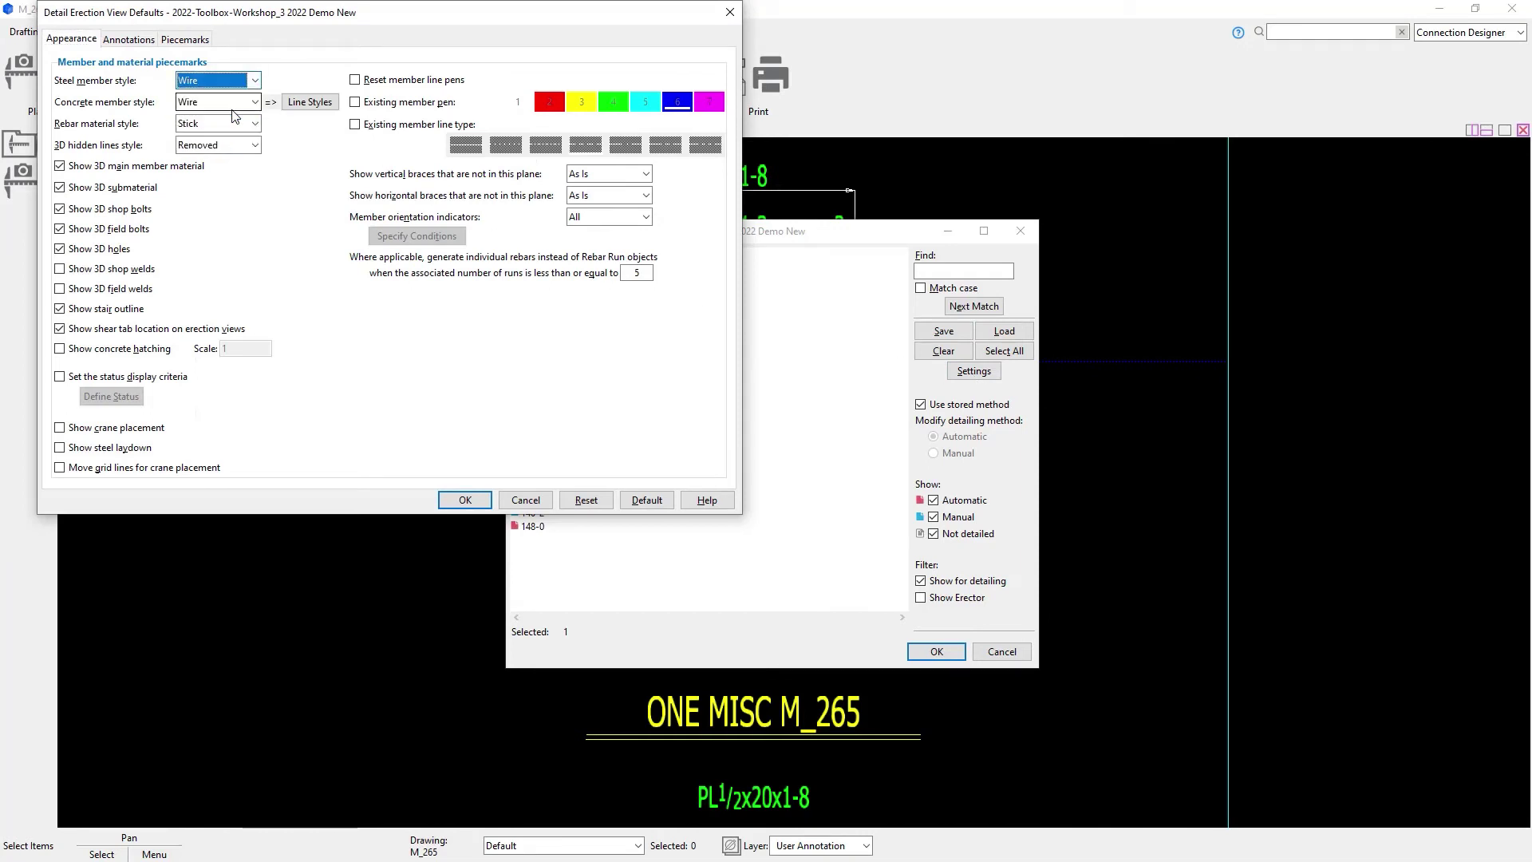
left_click(130, 41)
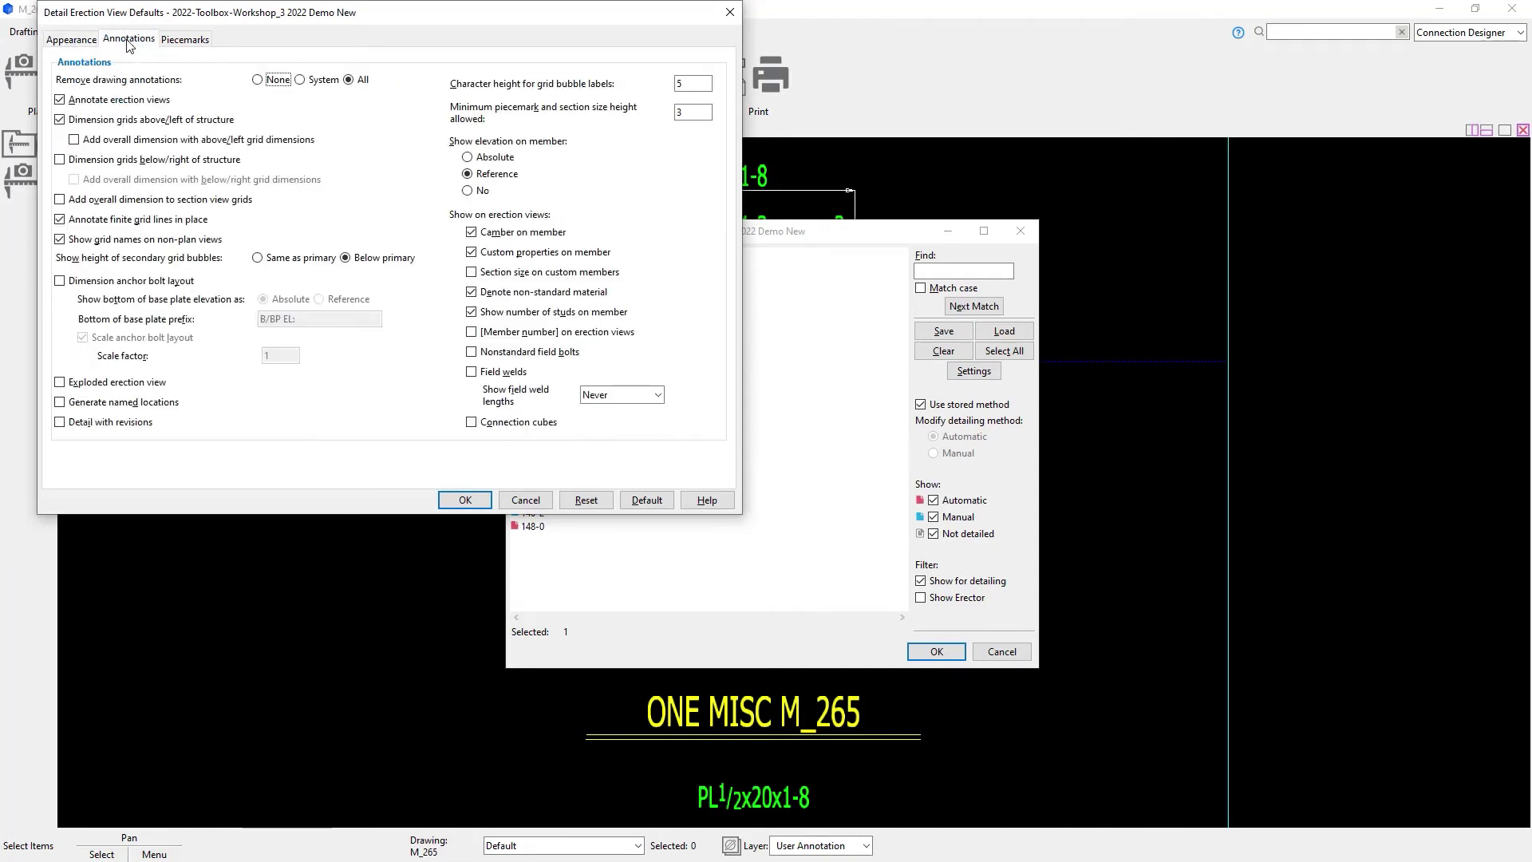
left_click(350, 81)
left_click(93, 281)
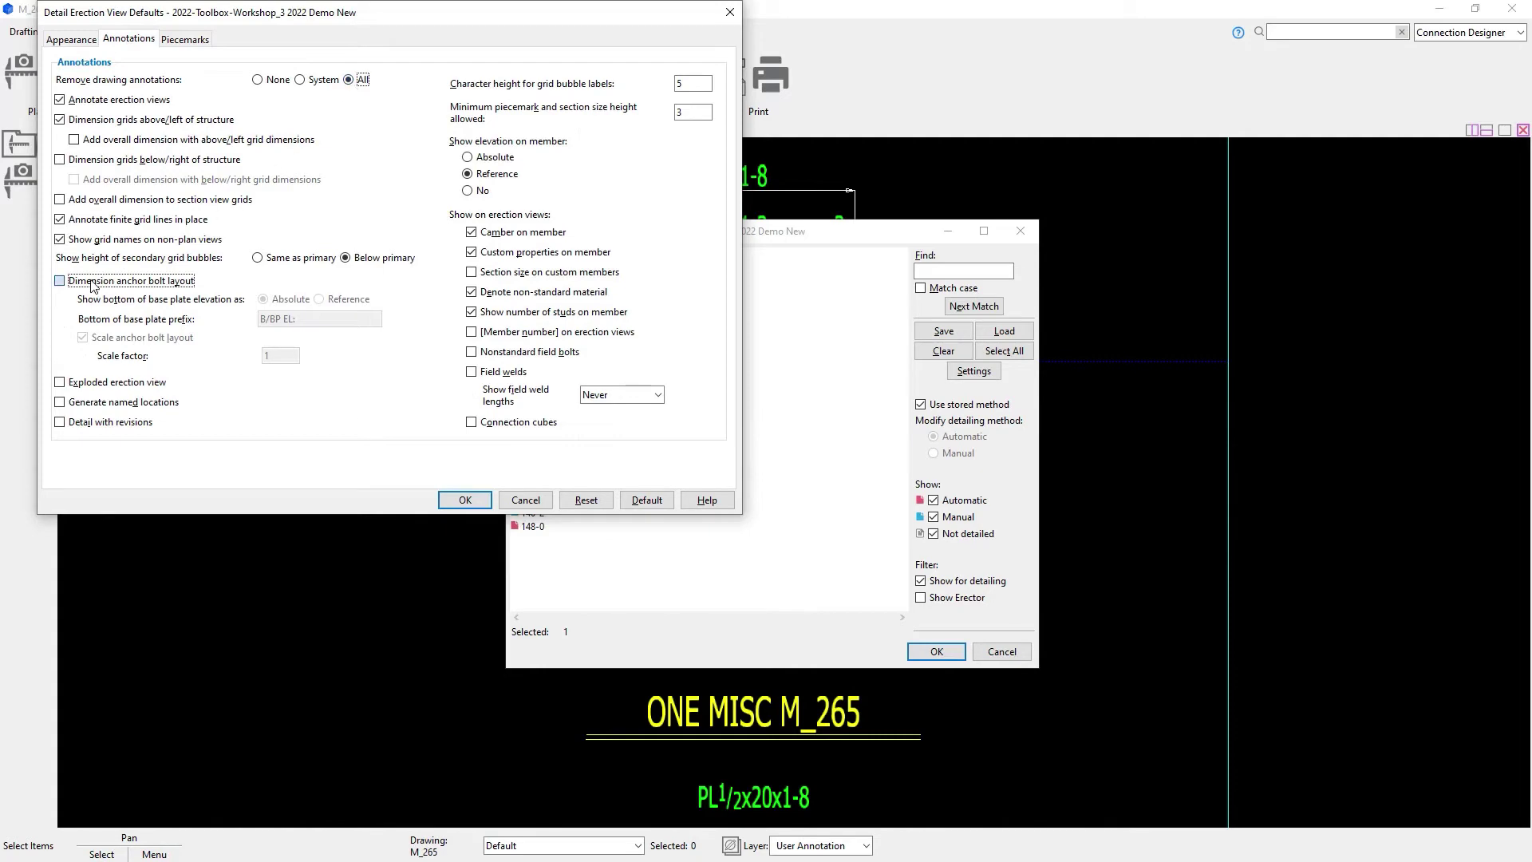
left_click(461, 498)
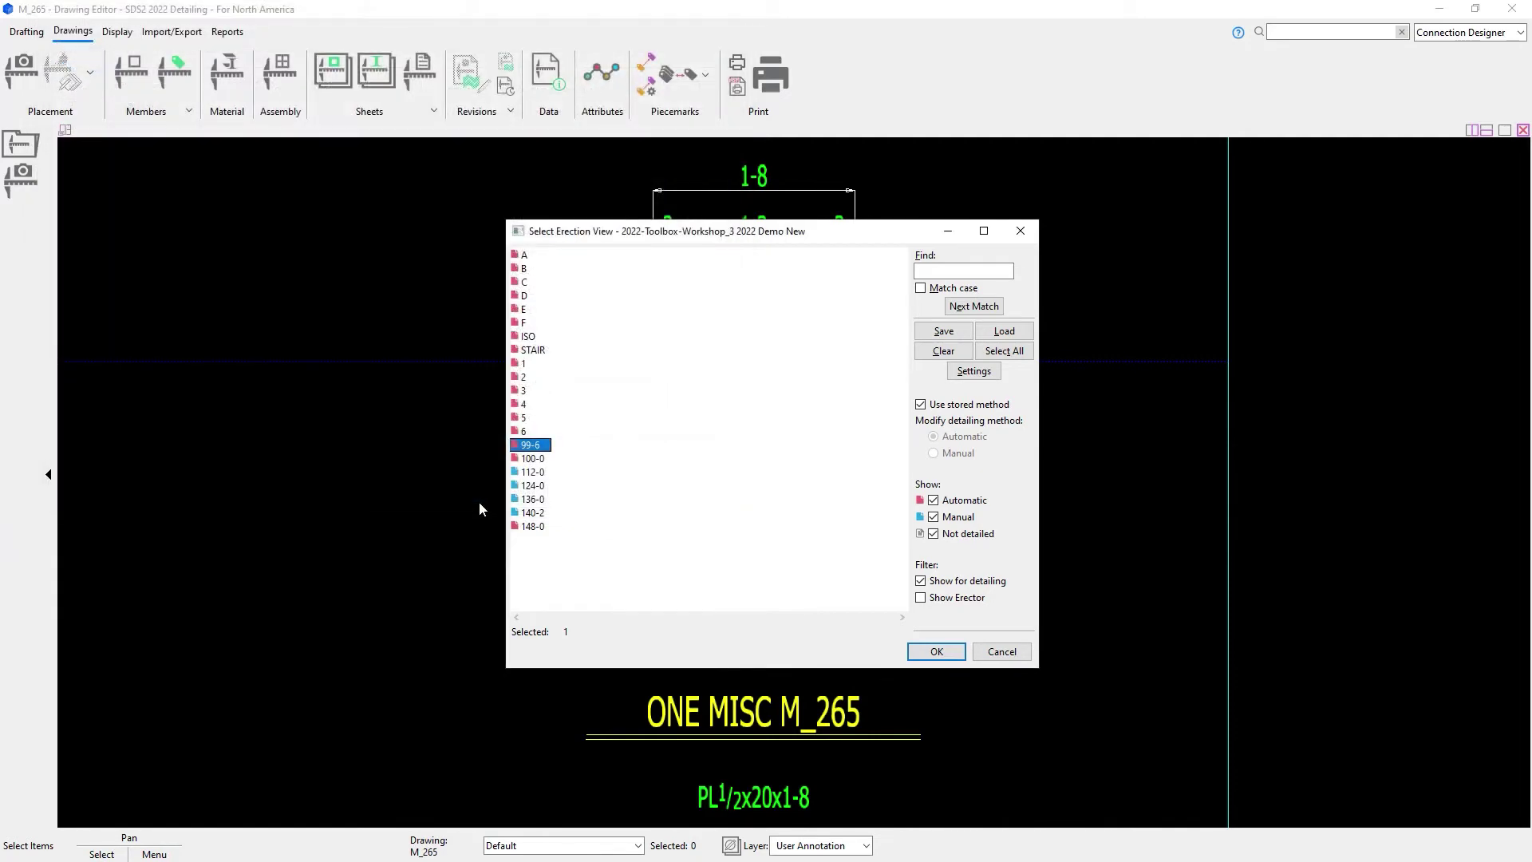
left_click(945, 648)
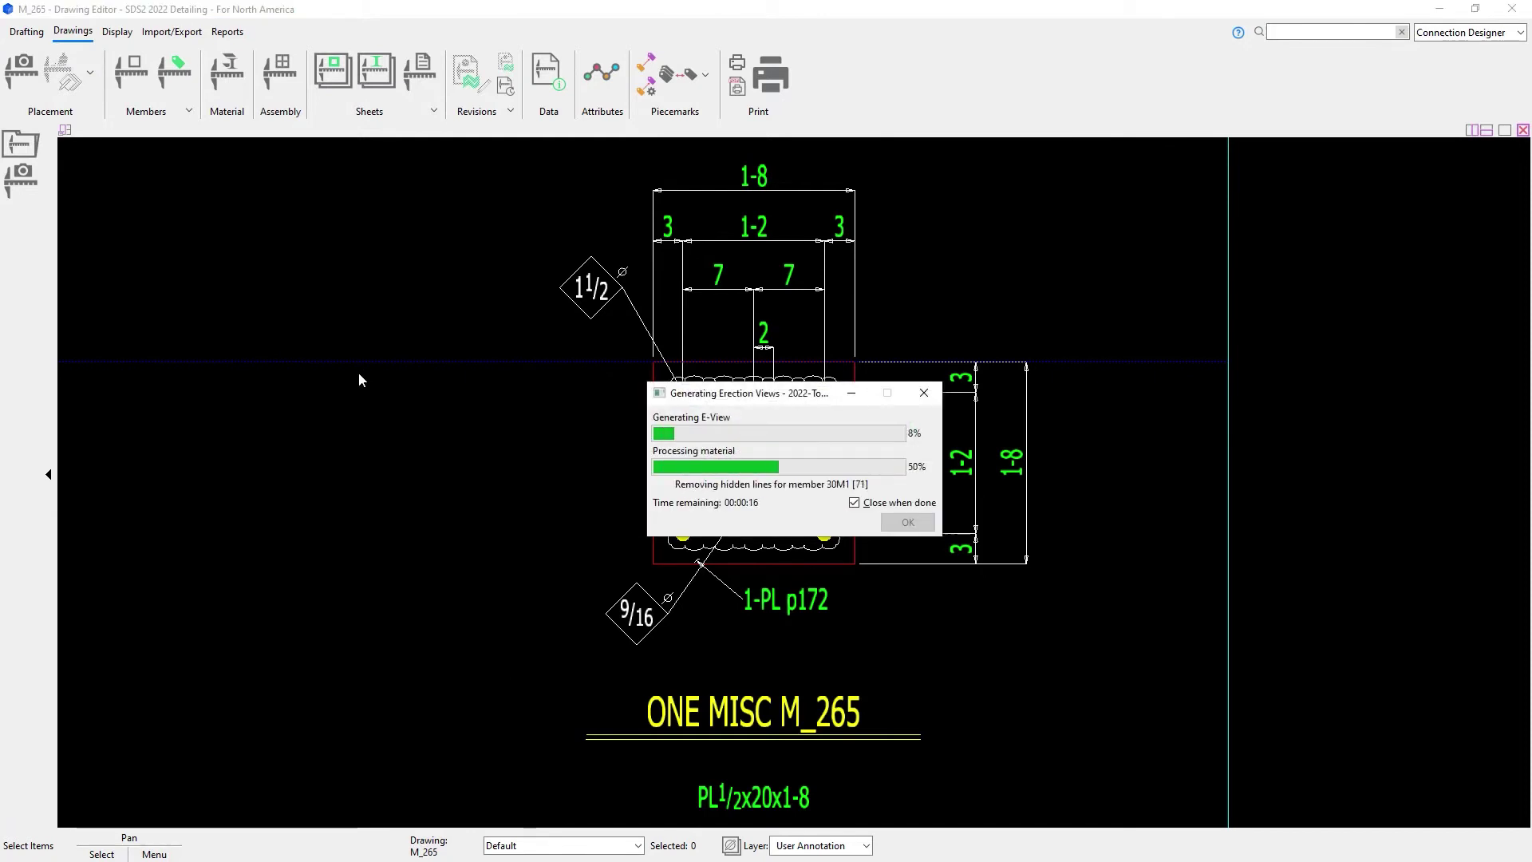
Step: Open a drawing by piecemark and choose 99-6 from the Erection views list
left_click(26, 31)
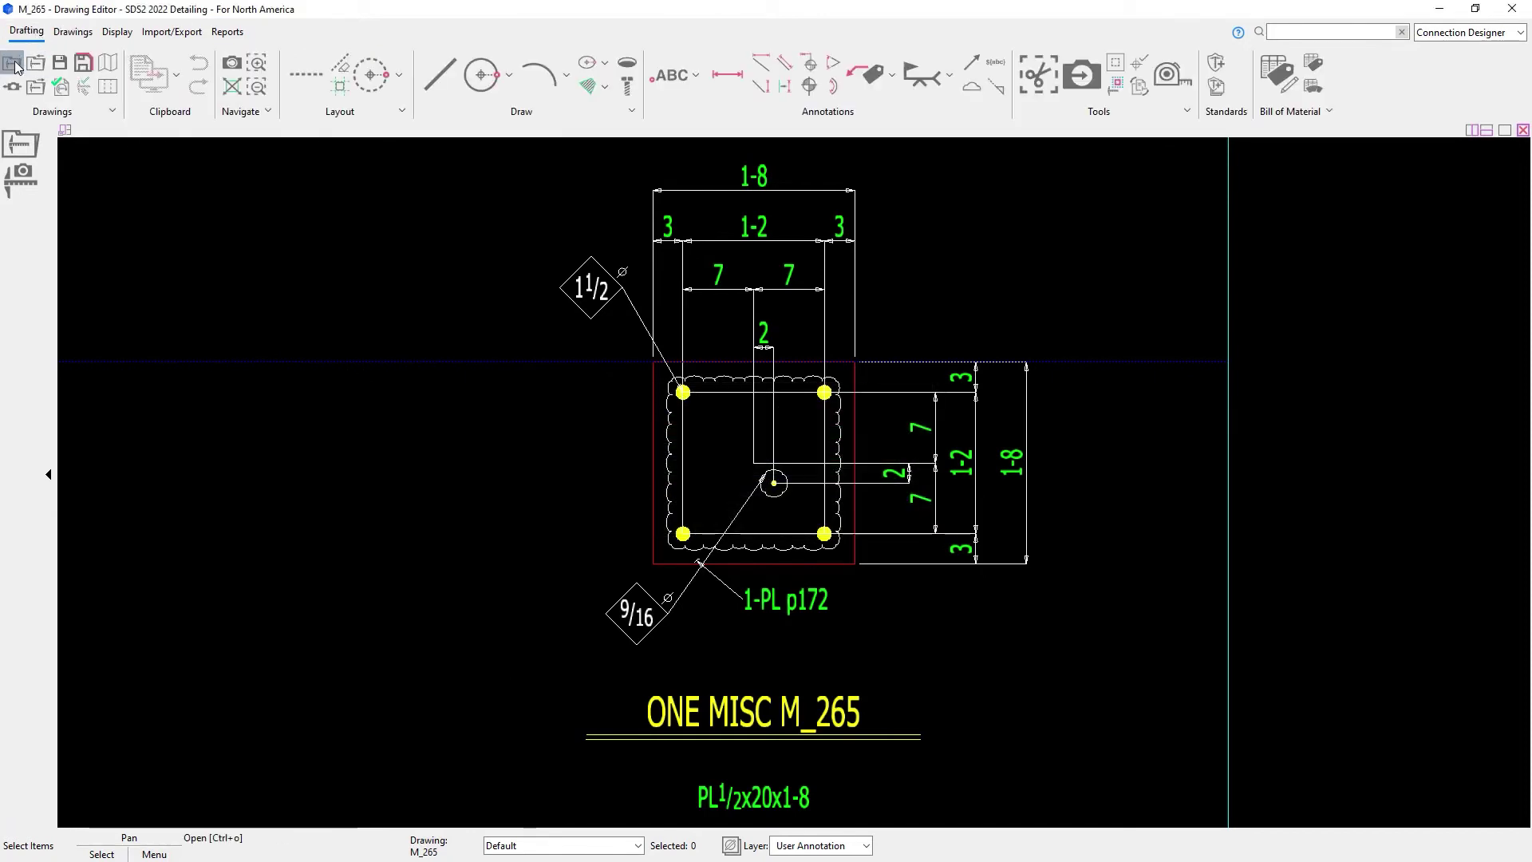
left_click(13, 65)
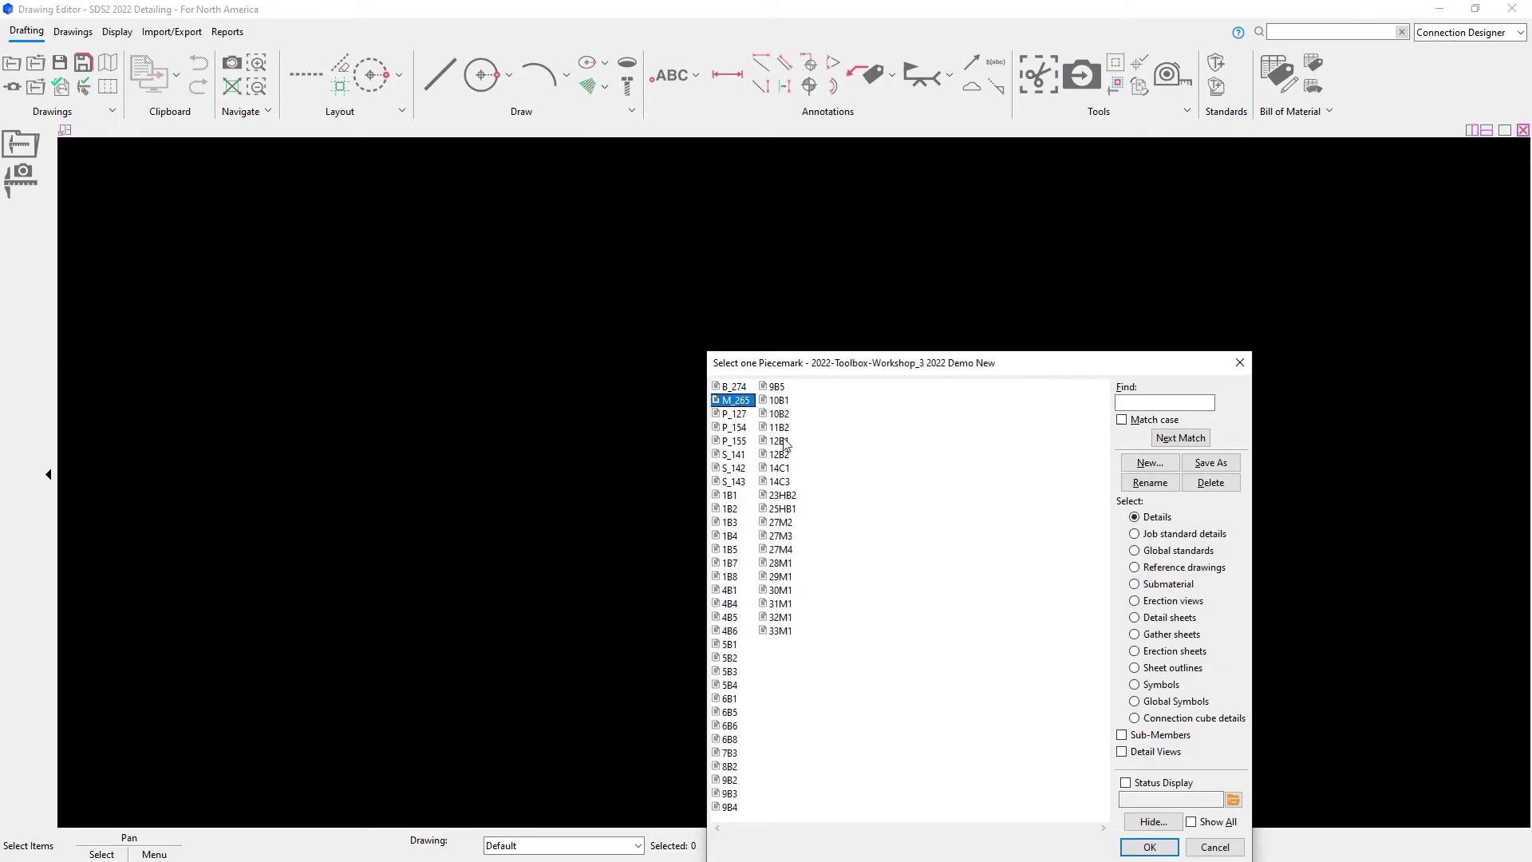
left_click(1174, 601)
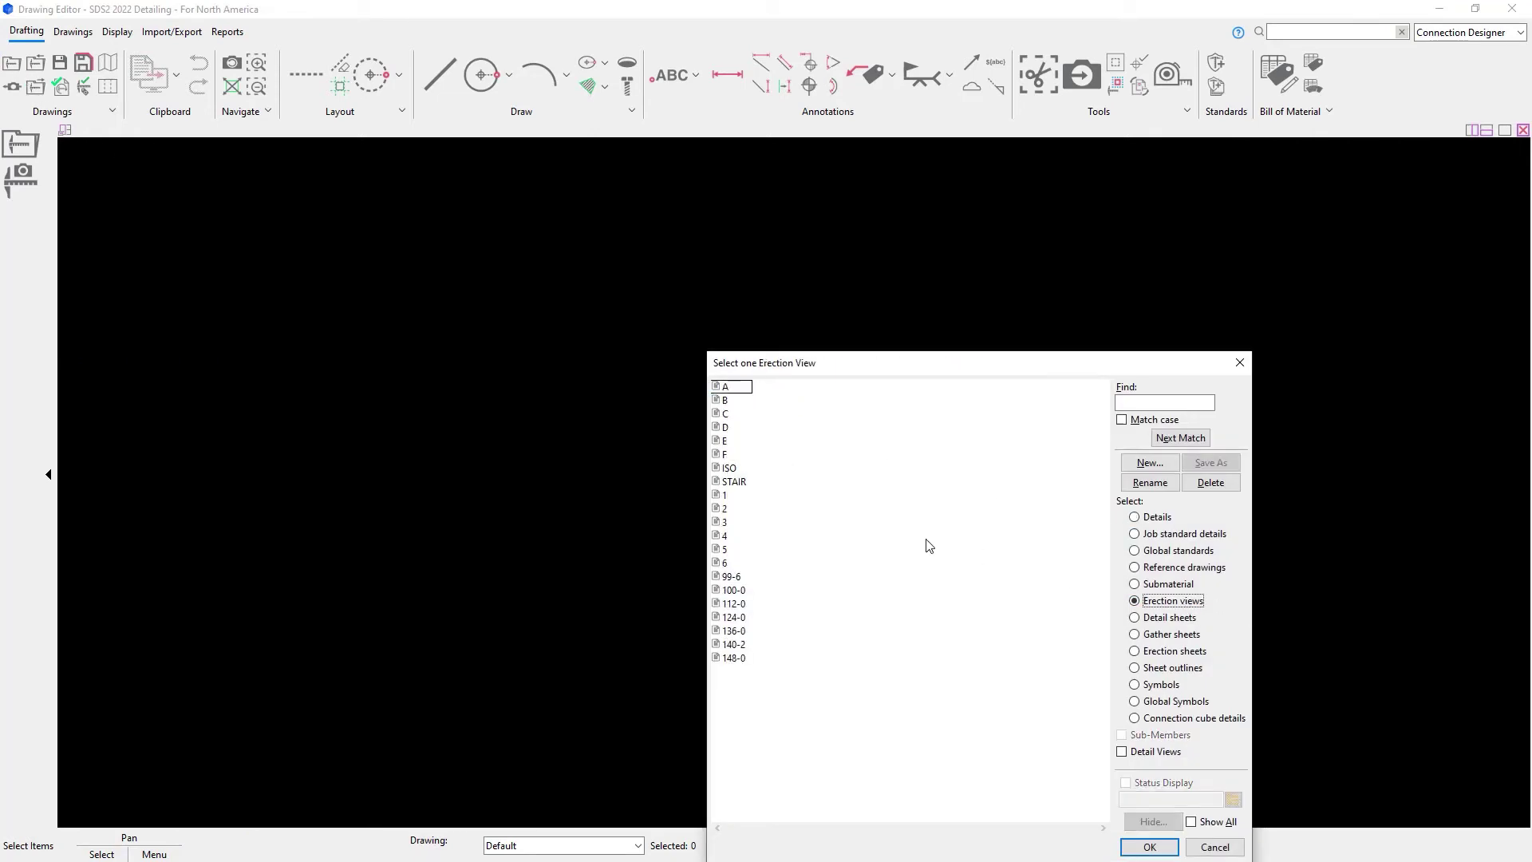
left_click(731, 577)
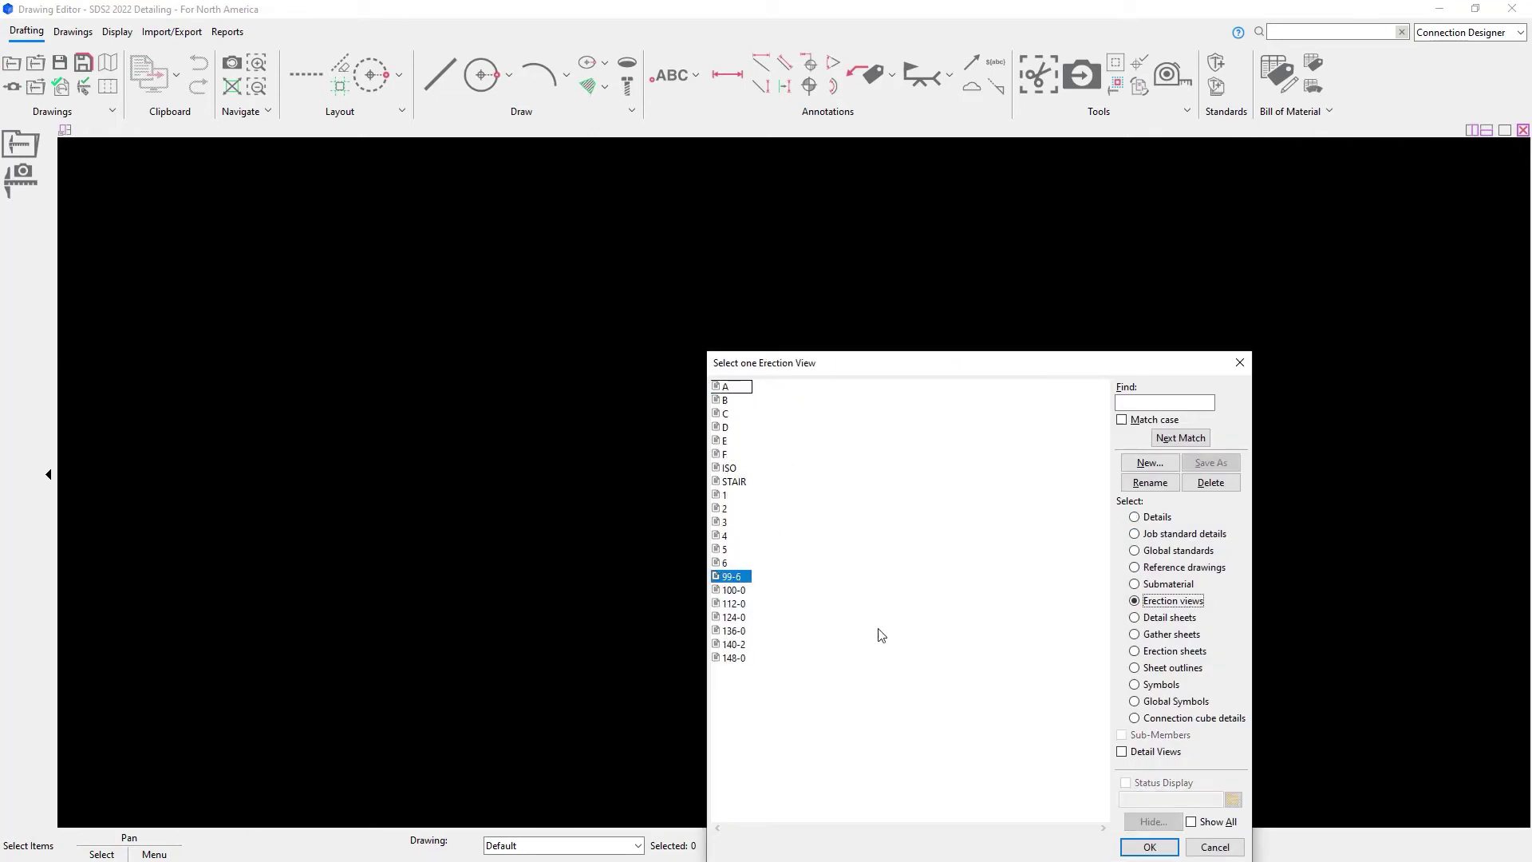
Step: Load erection view 99-6 and zoom around to inspect the bp6 and bp8 base plate callouts
left_click(1150, 847)
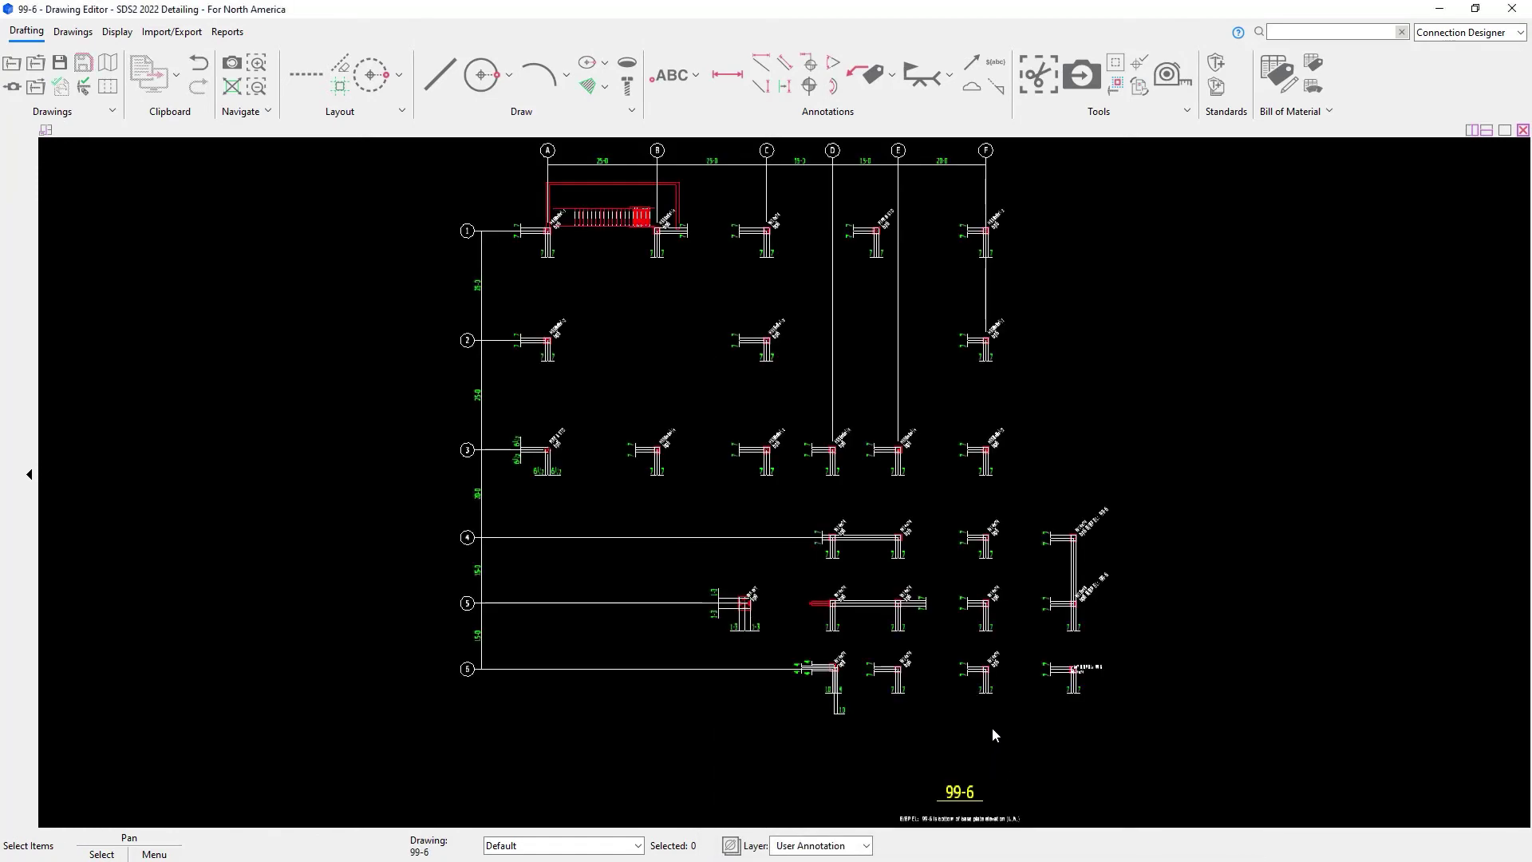
scroll(992, 727, "up", 10)
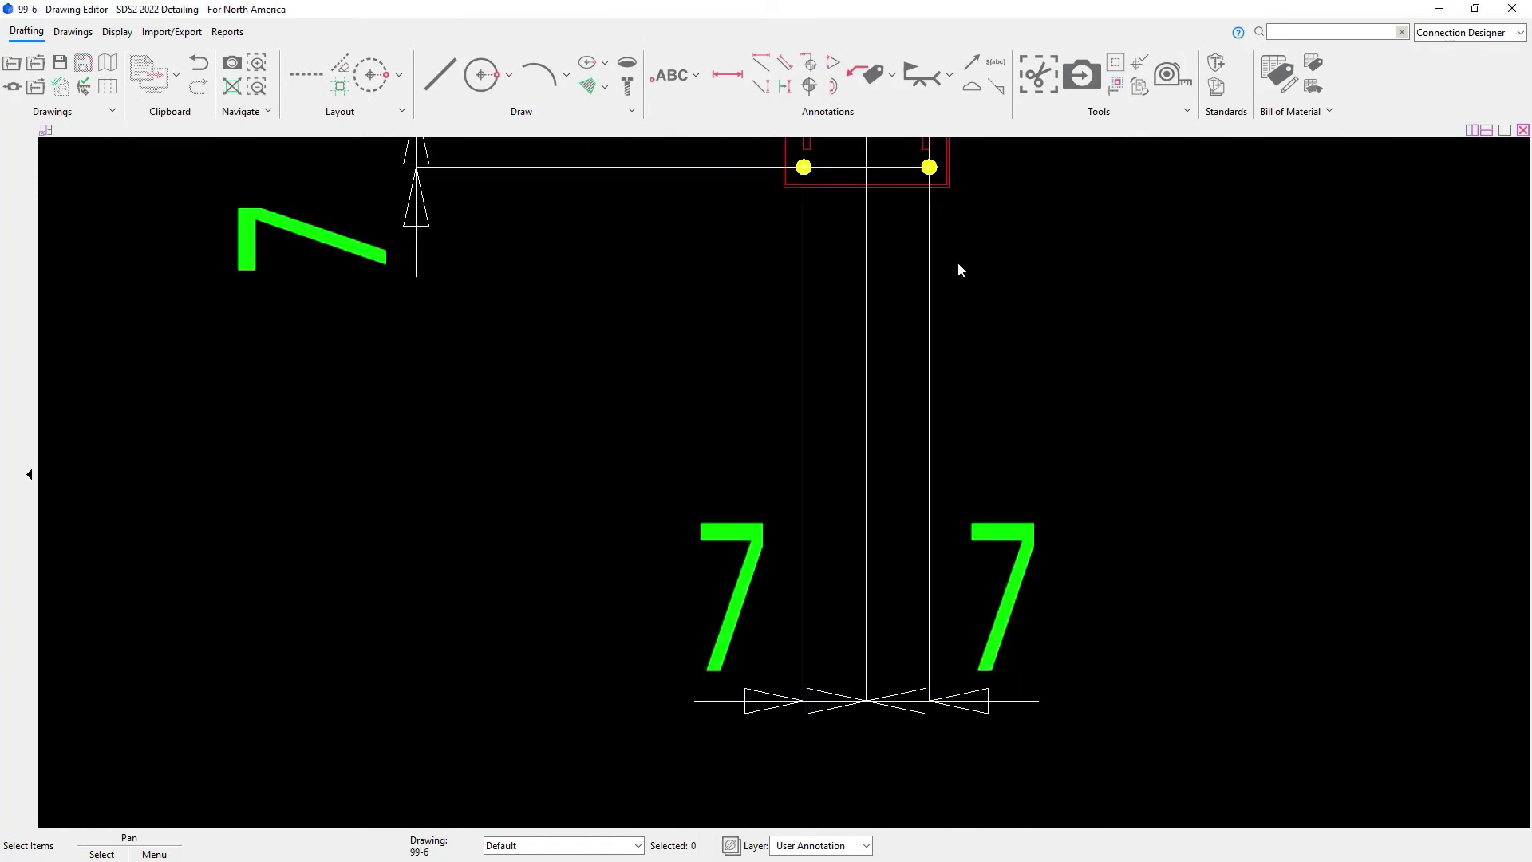
mouse_move(960, 270)
middle_mouse_down()
mouse_move(1061, 636)
mouse_move(570, 548)
mouse_move(1286, 579)
mouse_move(1187, 595)
mouse_move(613, 579)
middle_mouse_up()
scroll(1281, 581, "down", 6)
scroll(612, 579, "down", 2)
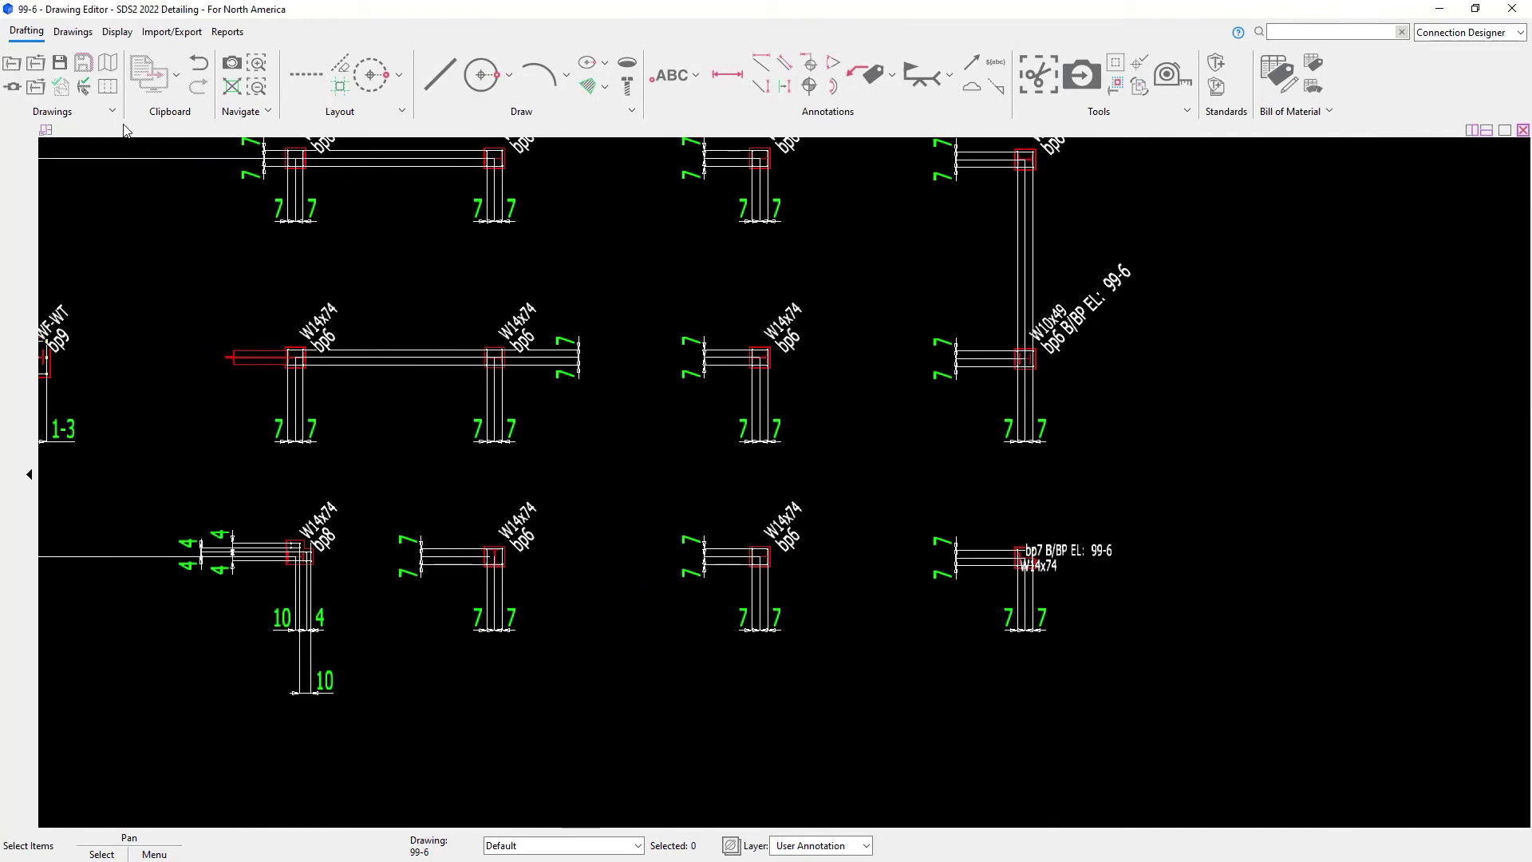
Step: Turn on Show hidden members in Display Options to reveal the plates under the columns
left_click(117, 31)
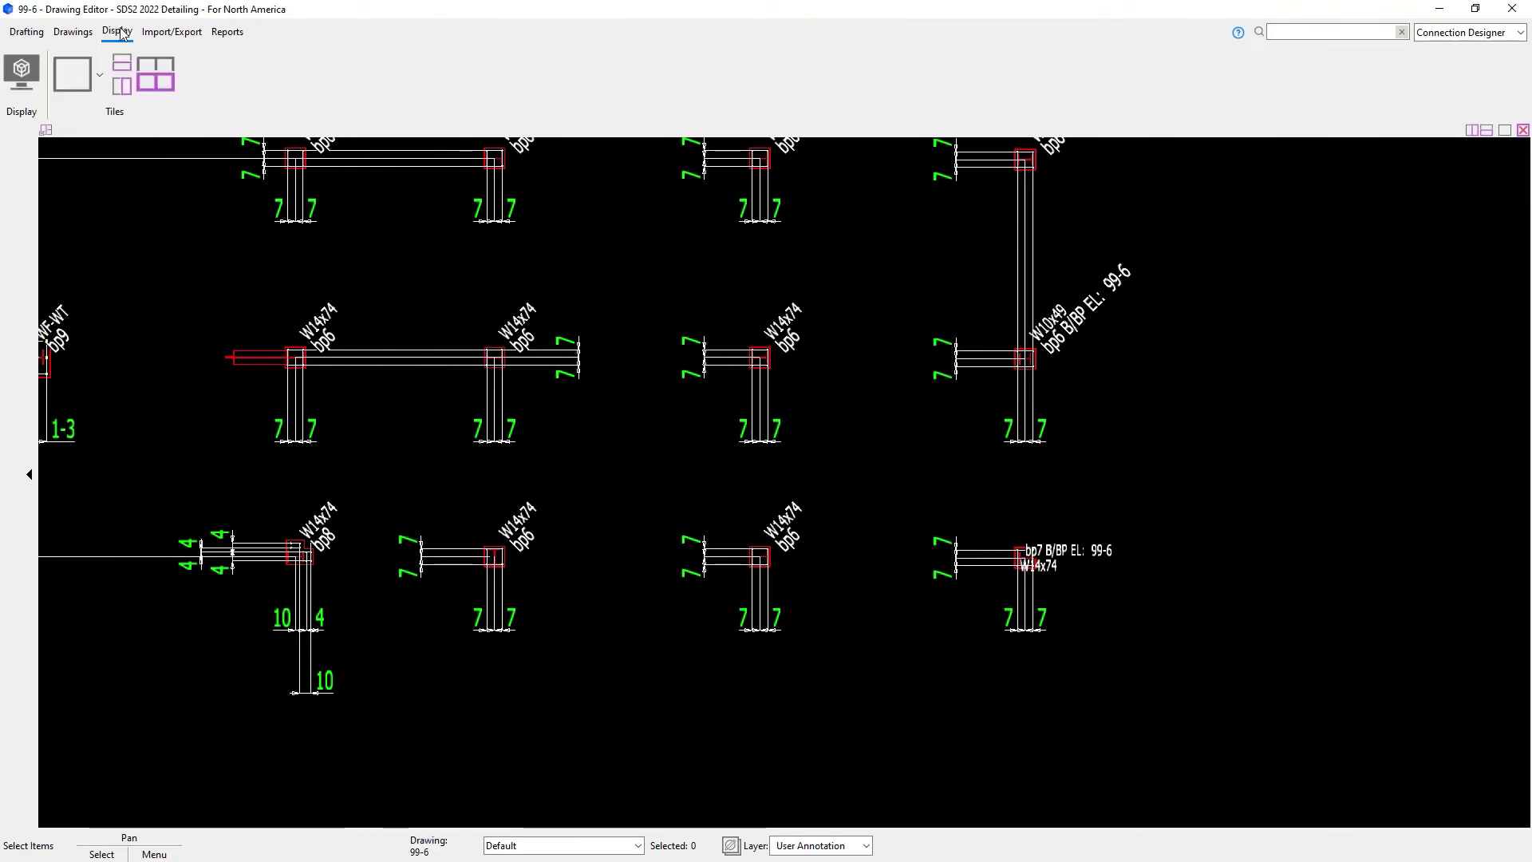
left_click(14, 78)
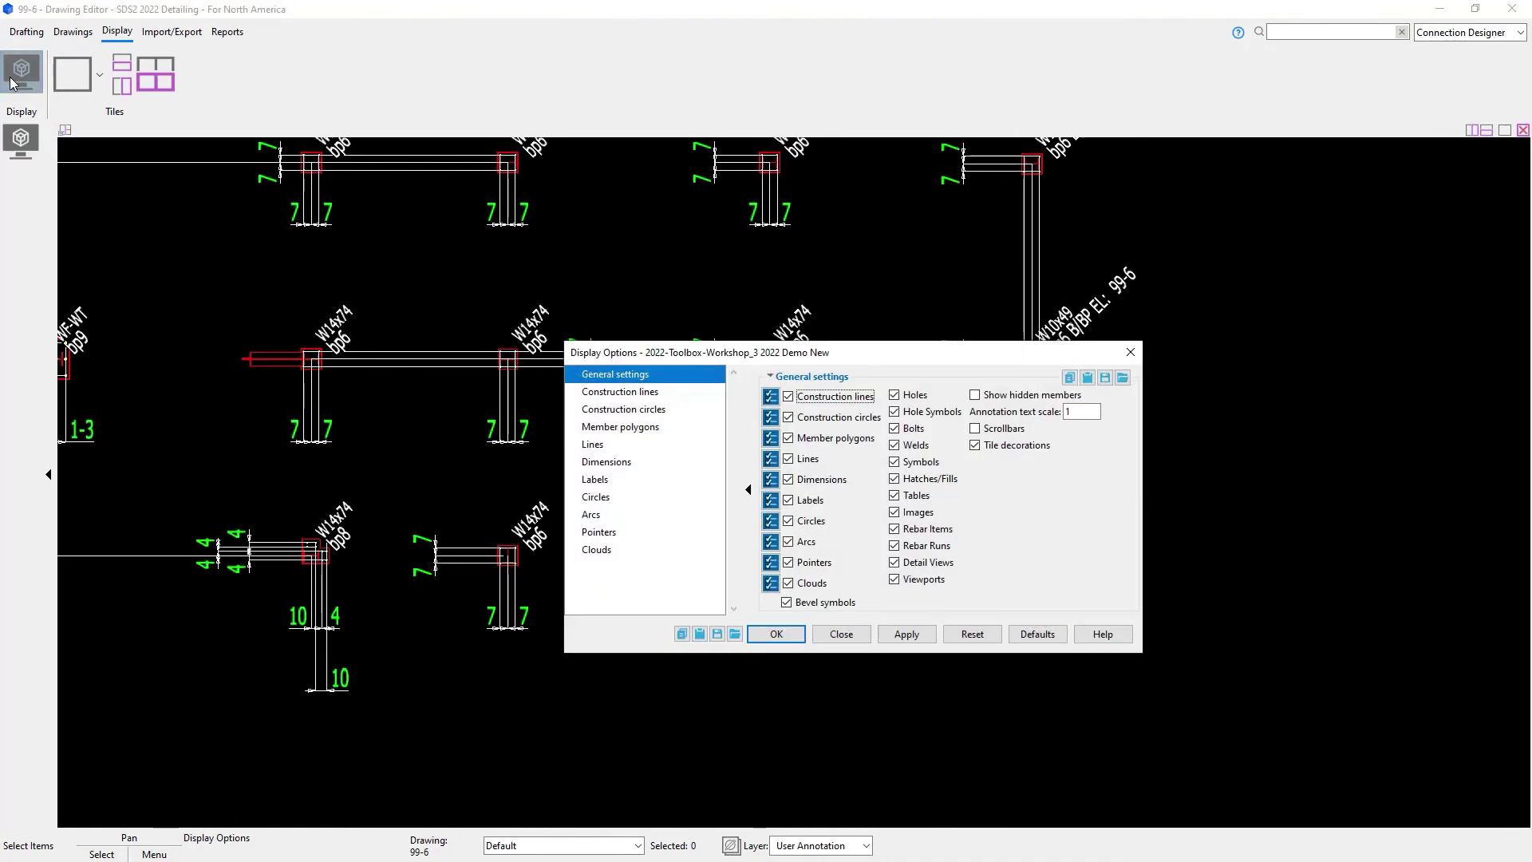
left_click(976, 398)
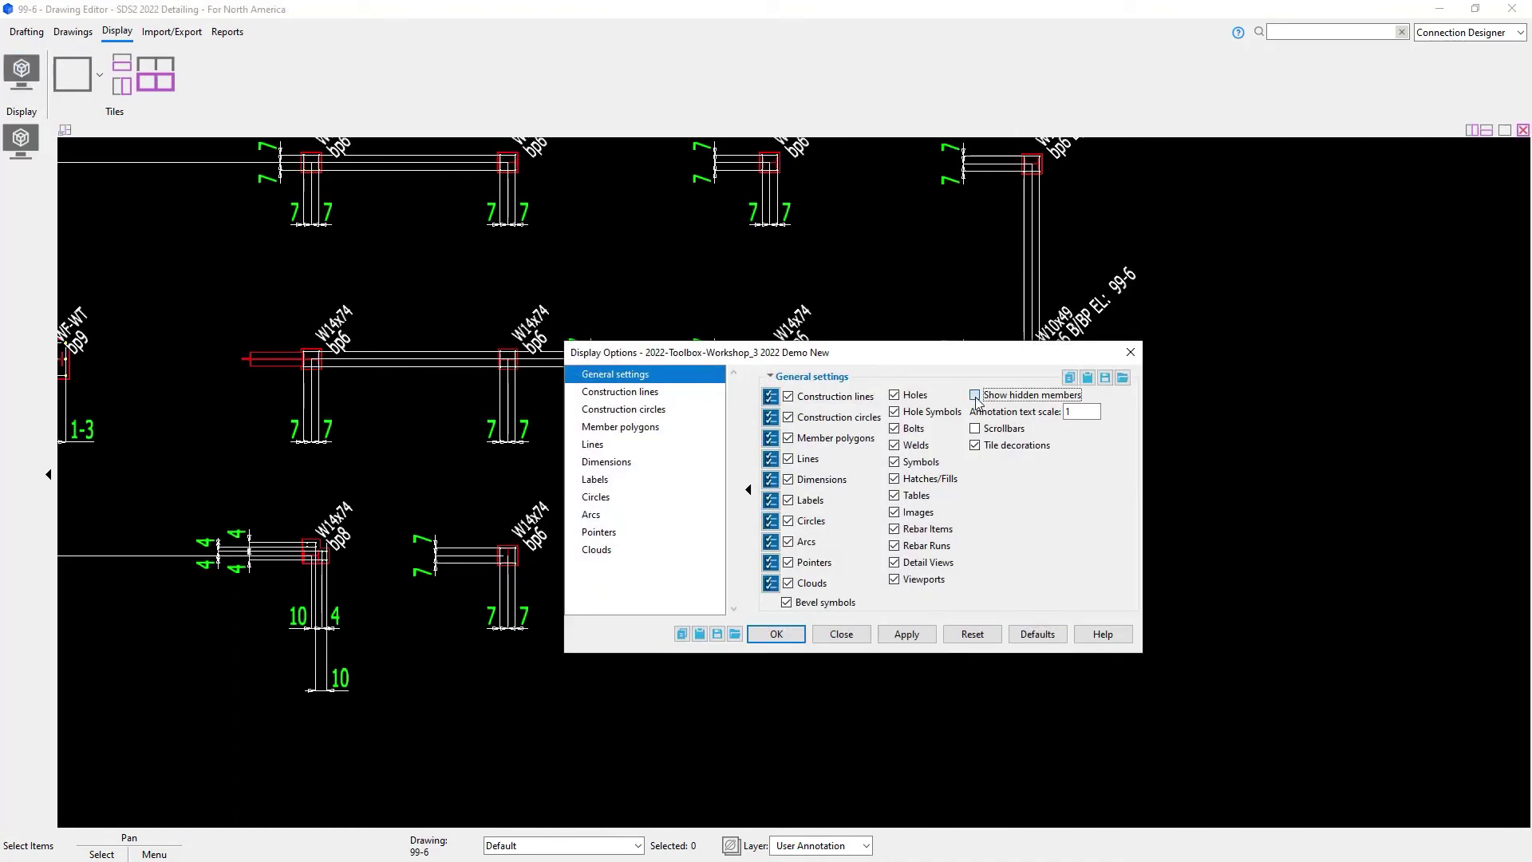
left_click(795, 635)
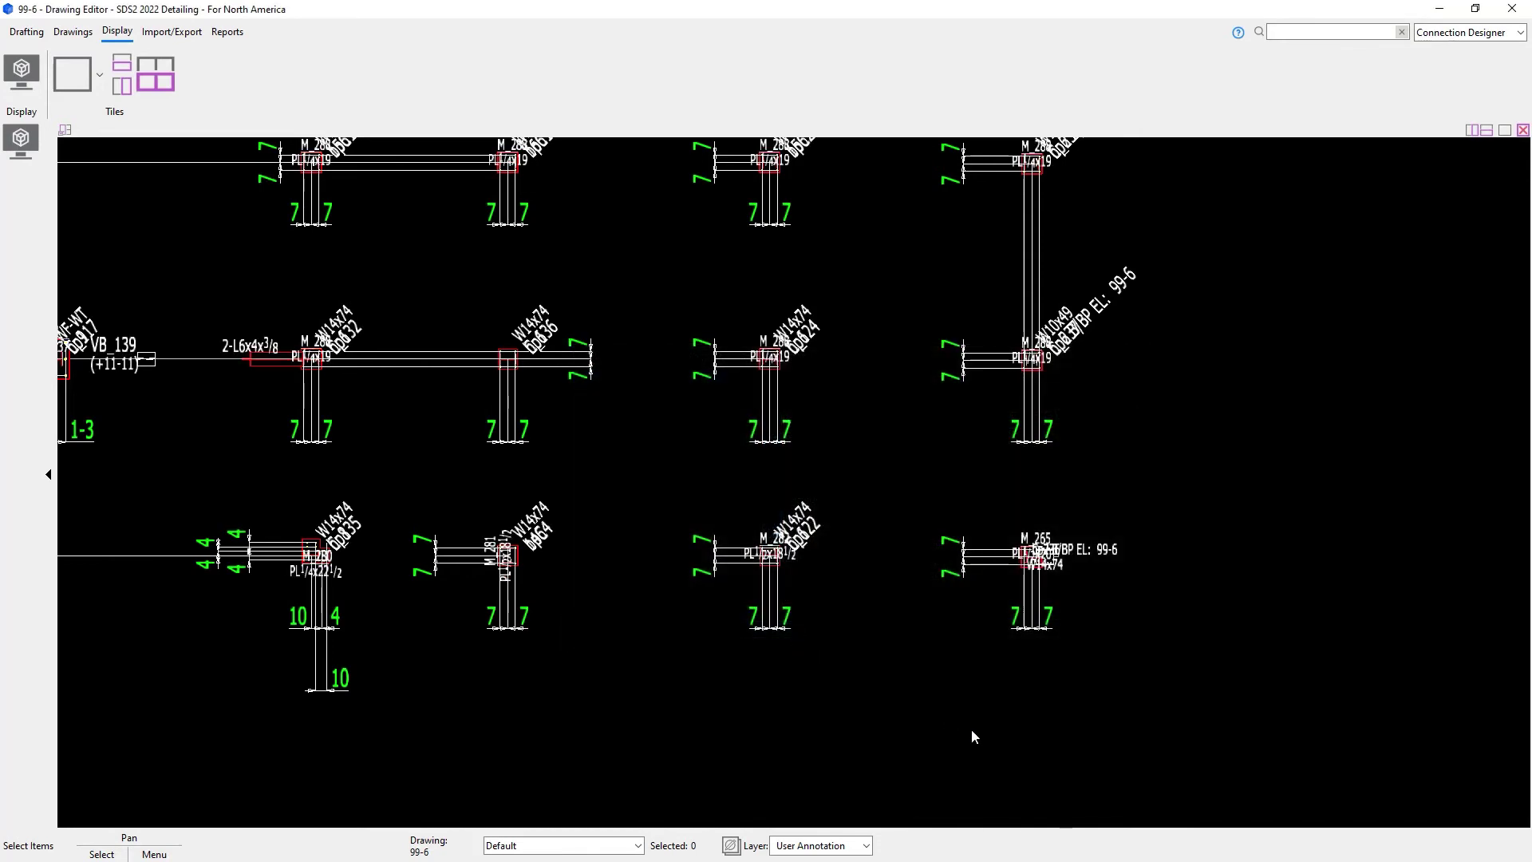
Step: Set Erection View Cleanup to show piecemarks and section size marks on Miscellaneous members only
left_click(71, 33)
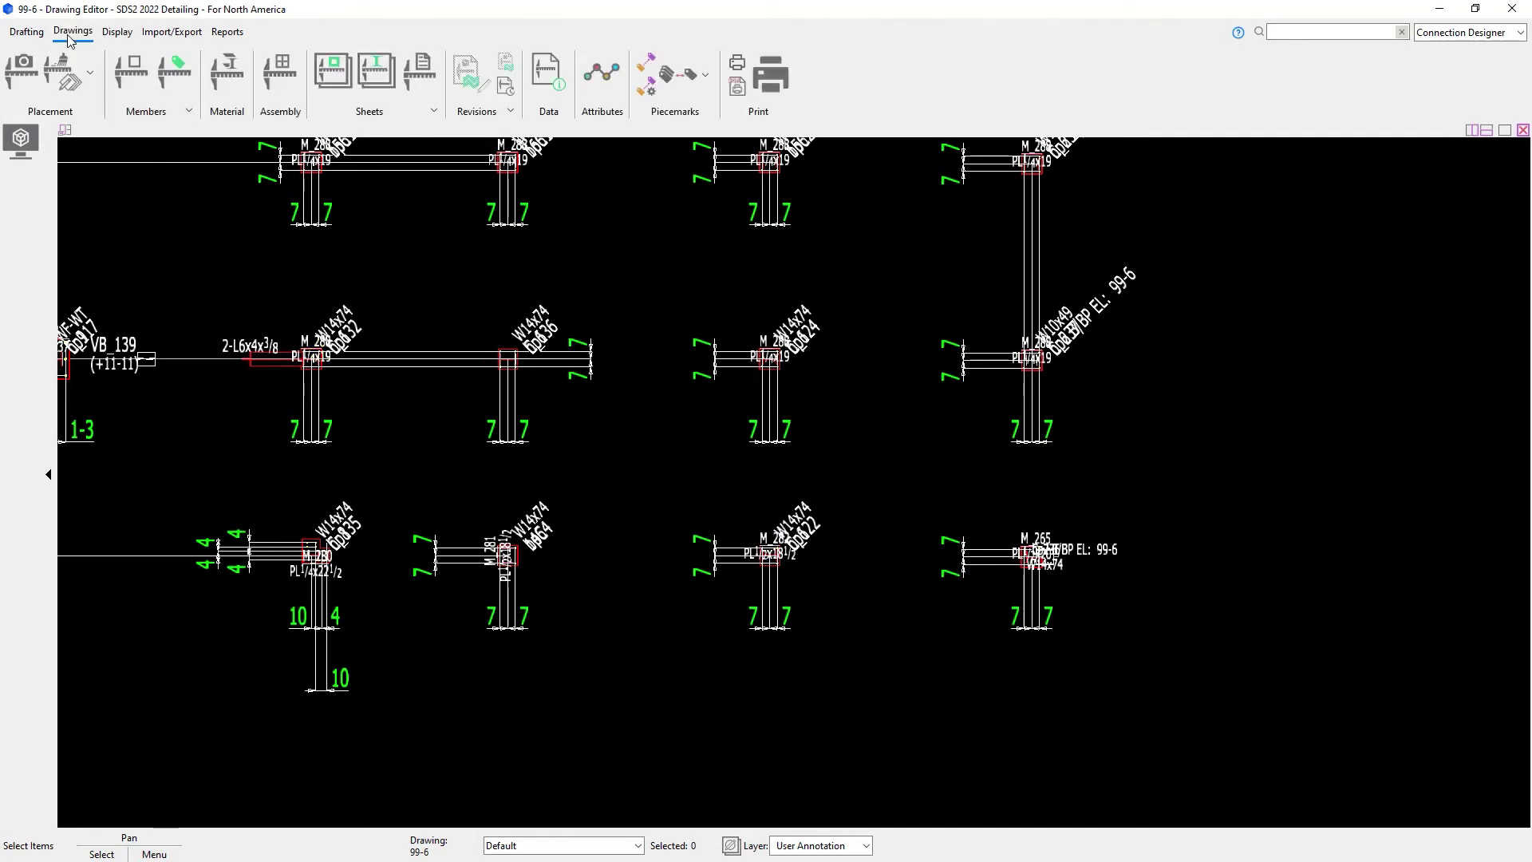
left_click(63, 76)
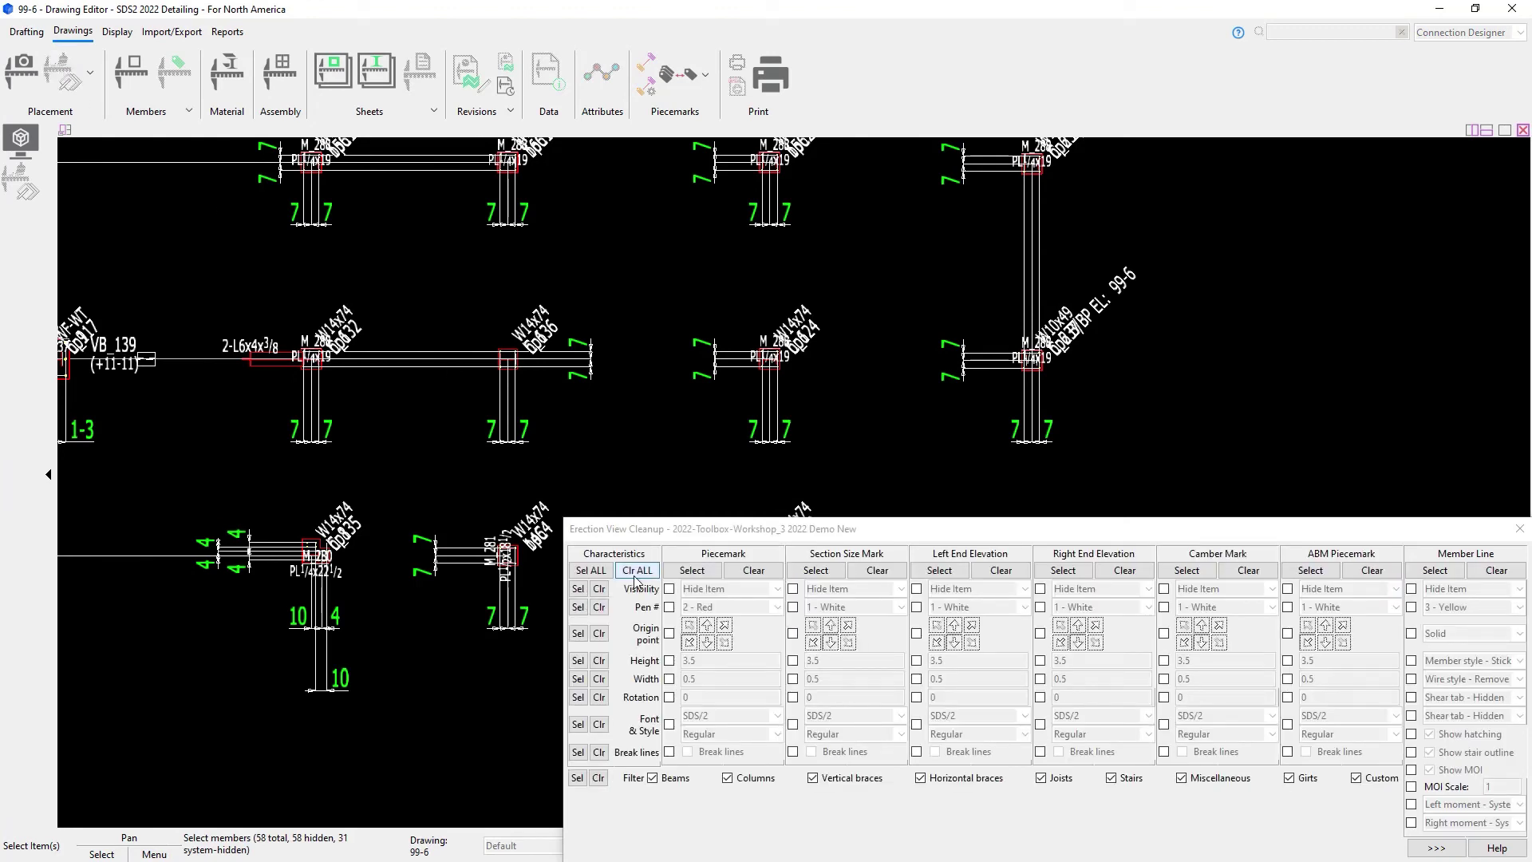
left_click(669, 588)
left_click(734, 589)
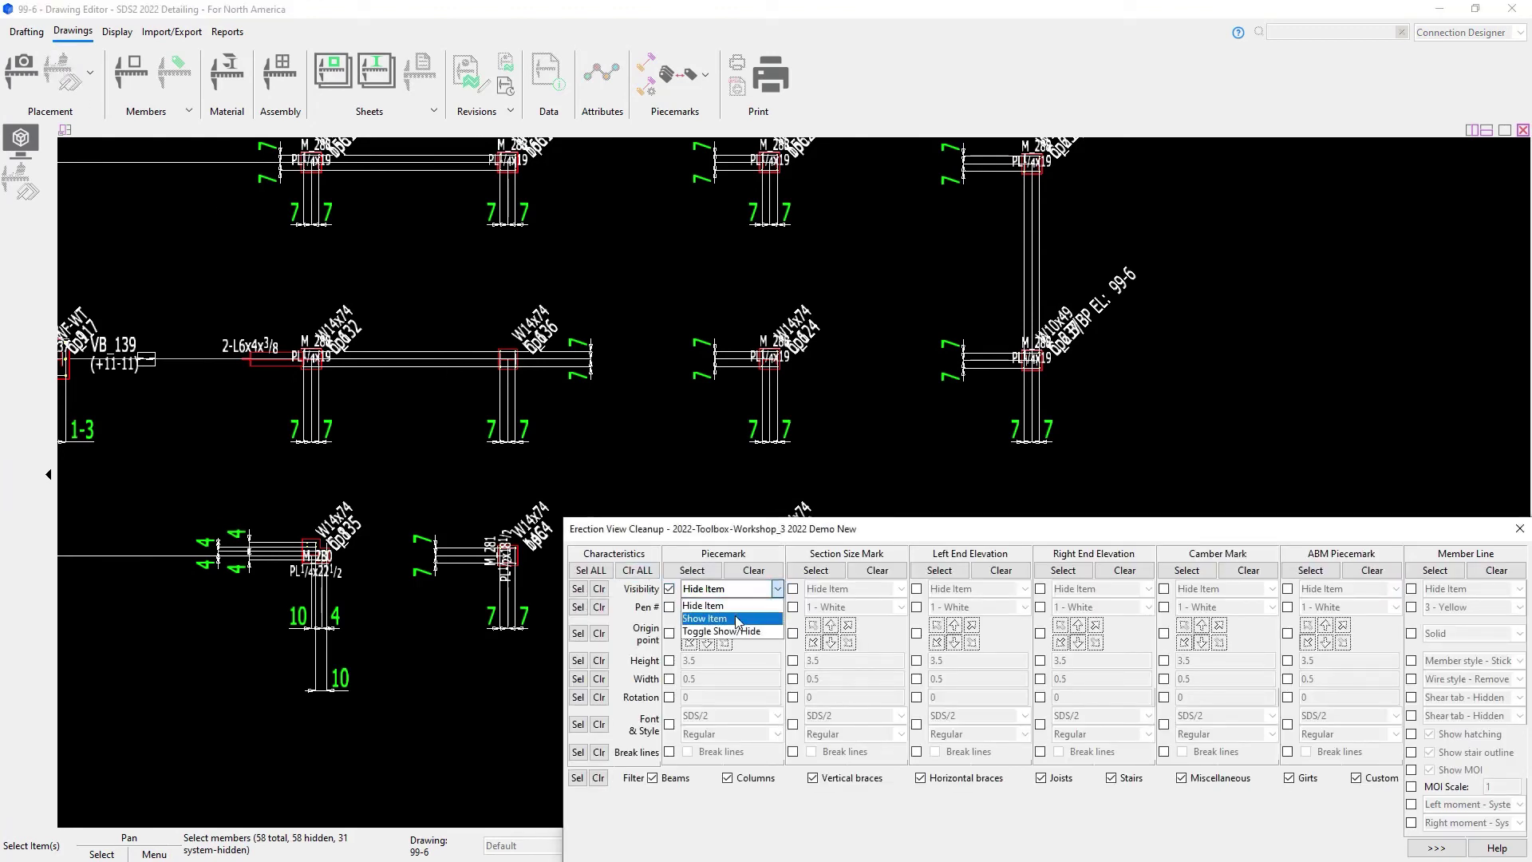
left_click(736, 619)
left_click(792, 588)
left_click(852, 589)
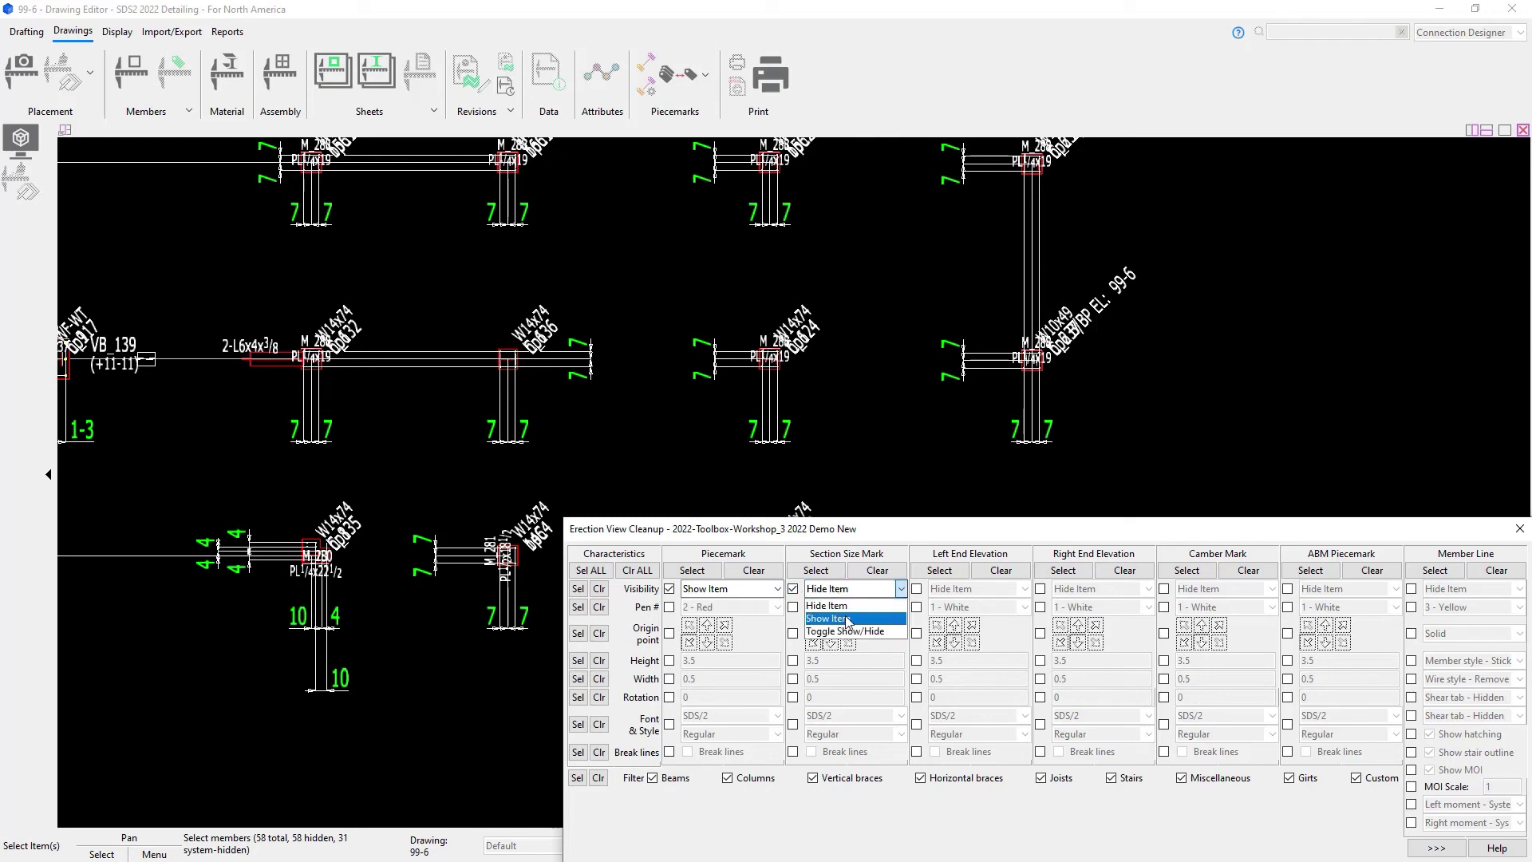
left_click(848, 620)
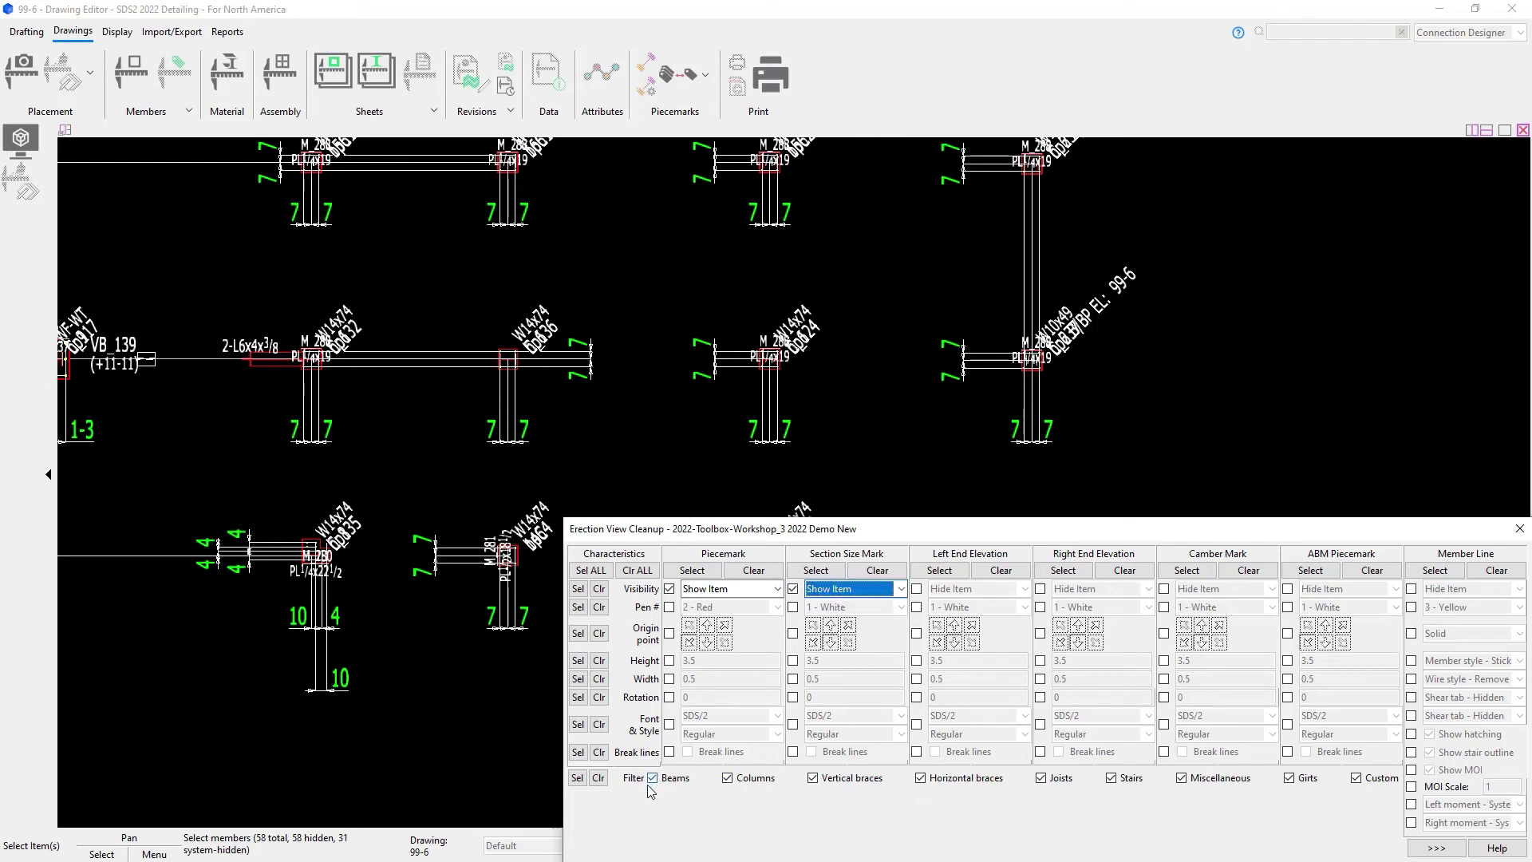
left_click(598, 777)
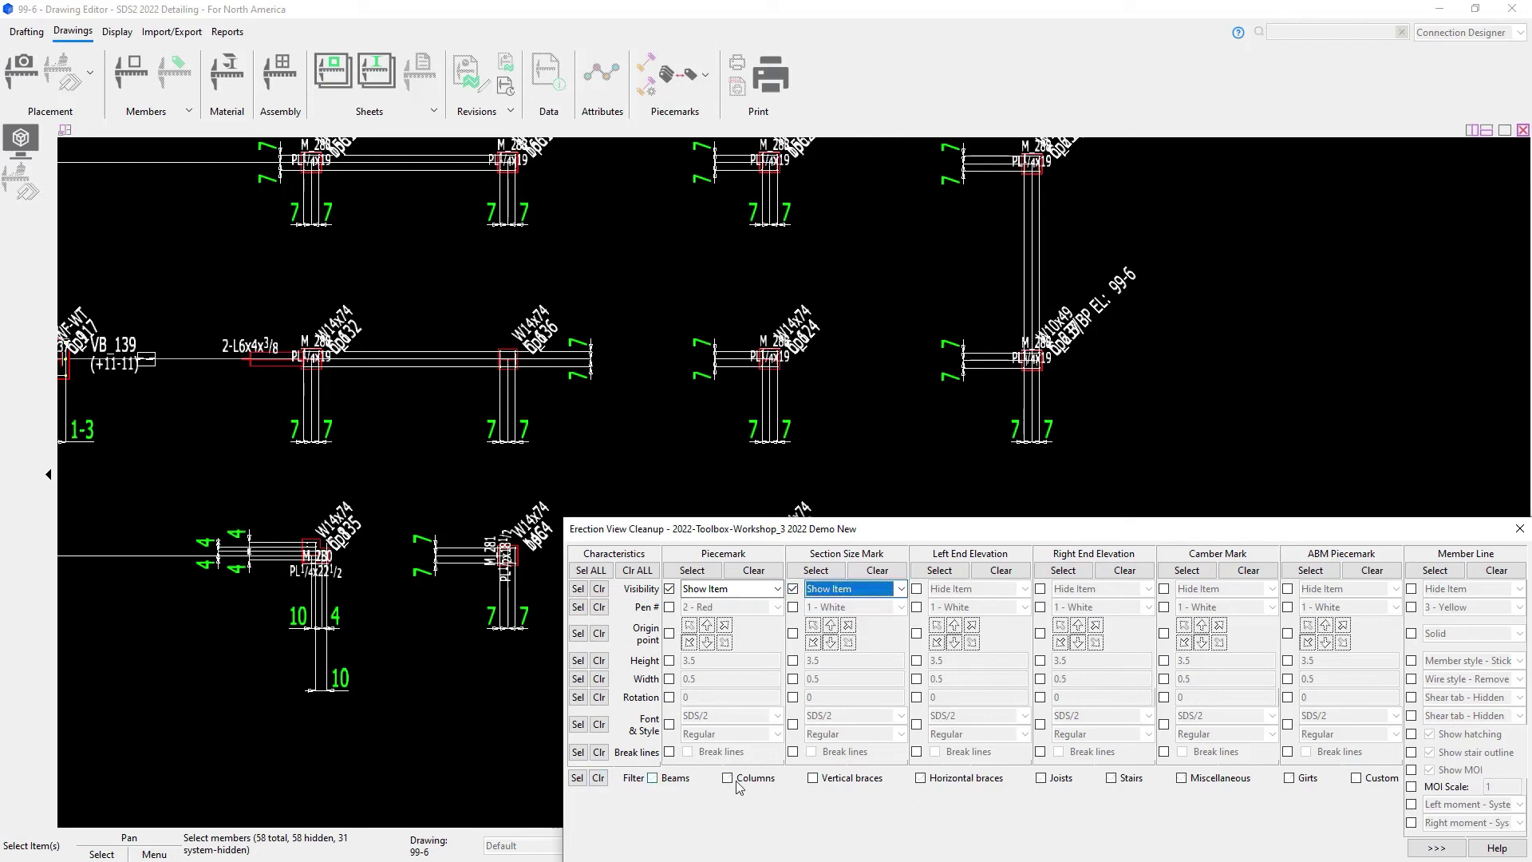
left_click(1182, 779)
left_click(1436, 848)
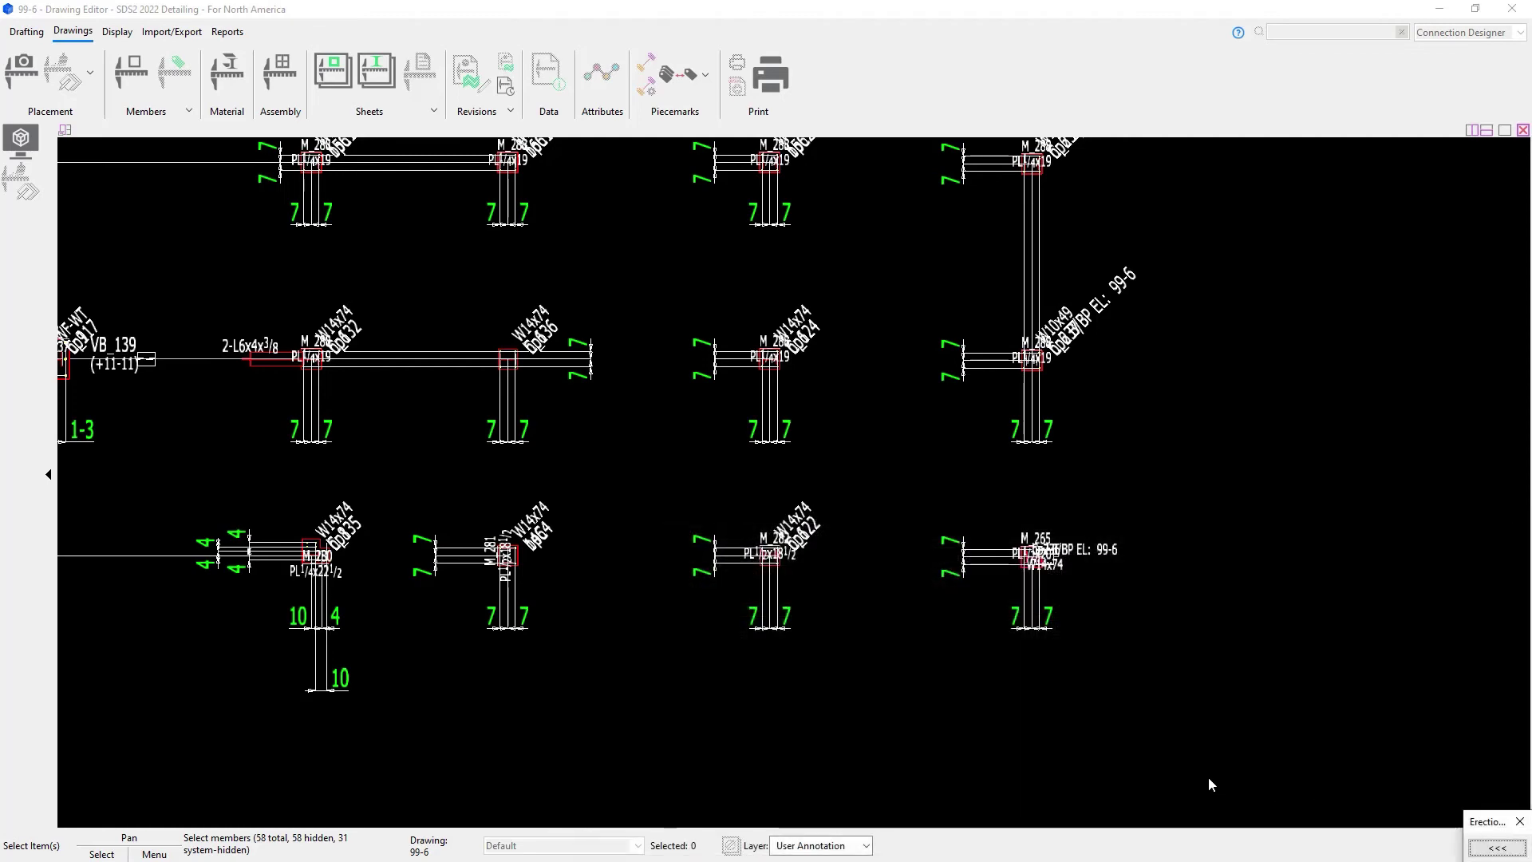
Step: Box-select all members across the view and confirm to apply the callouts
scroll(1208, 778, "down", 3)
scroll(1247, 765, "down", 2)
mouse_move(1282, 769)
left_mouse_down()
mouse_move(457, 254)
mouse_move(476, 343)
left_mouse_up()
right_click(360, 346)
left_click(409, 363)
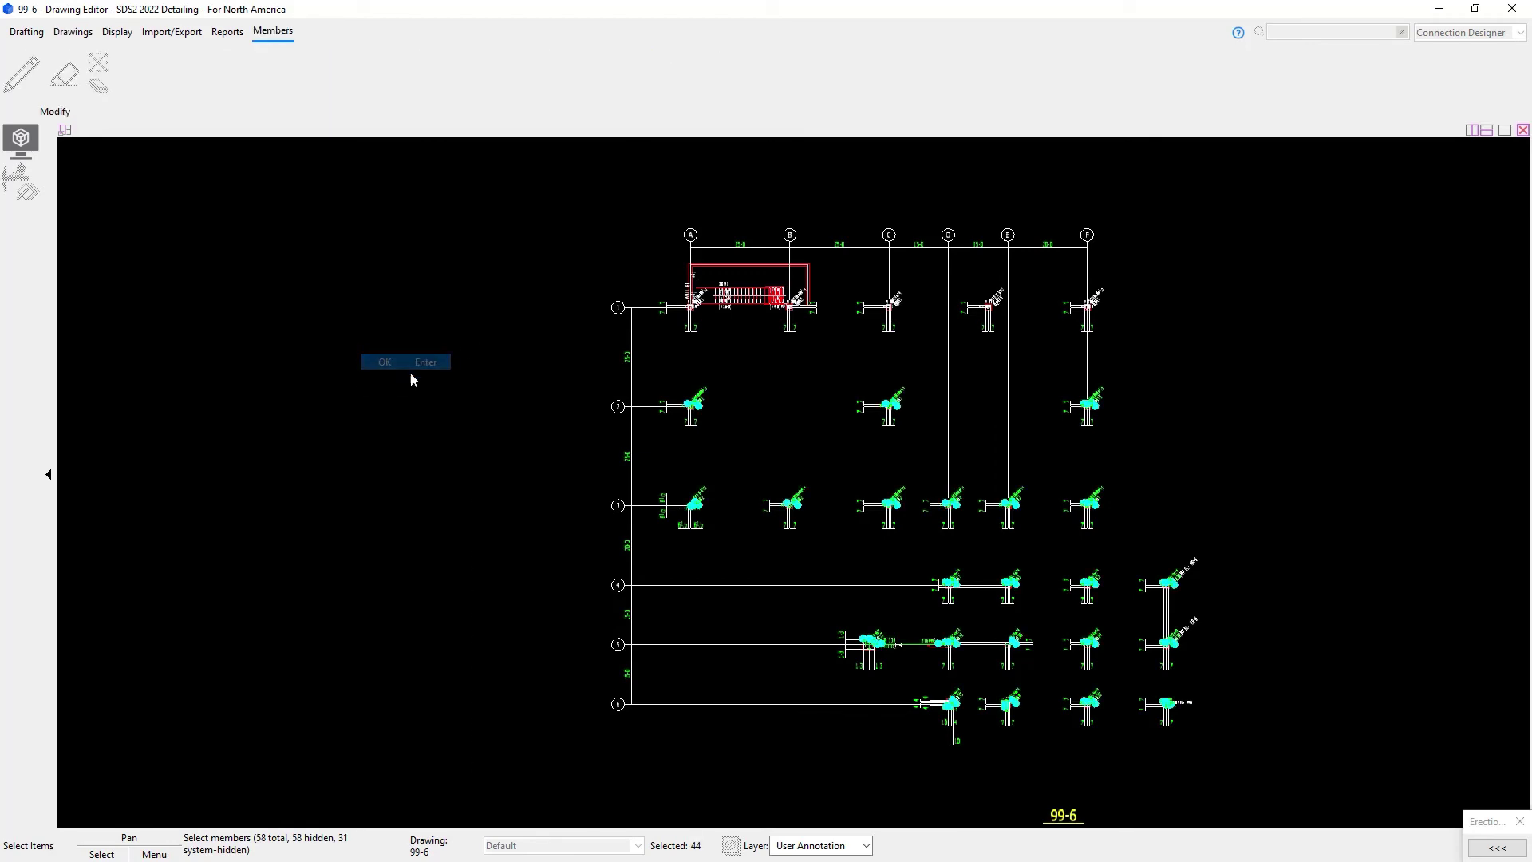
Step: Clear the selection and switch Show hidden members off again
scroll(1105, 719, "up", 5)
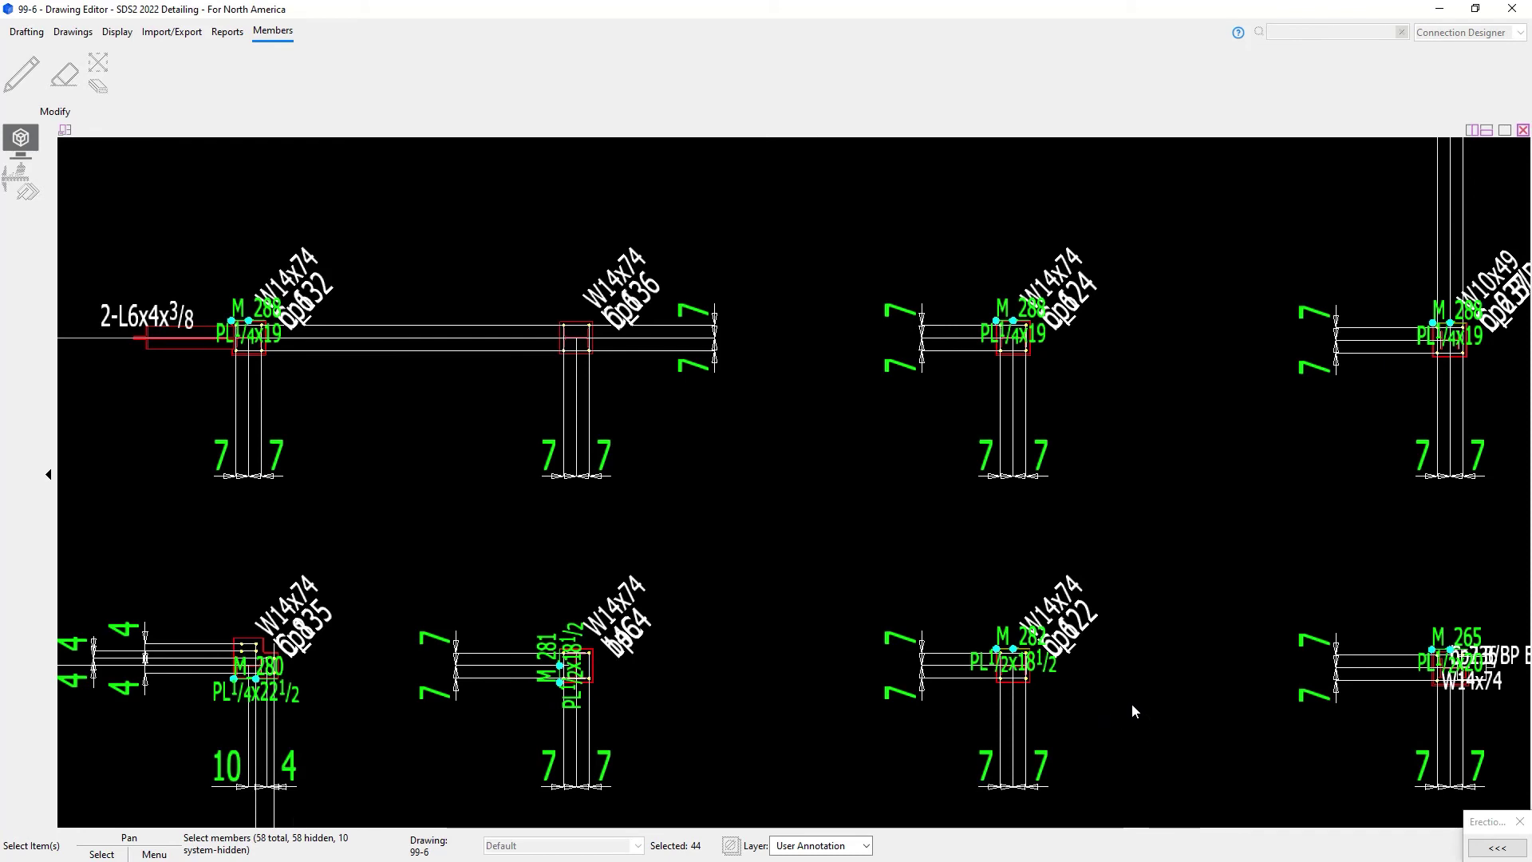
left_click(1132, 702)
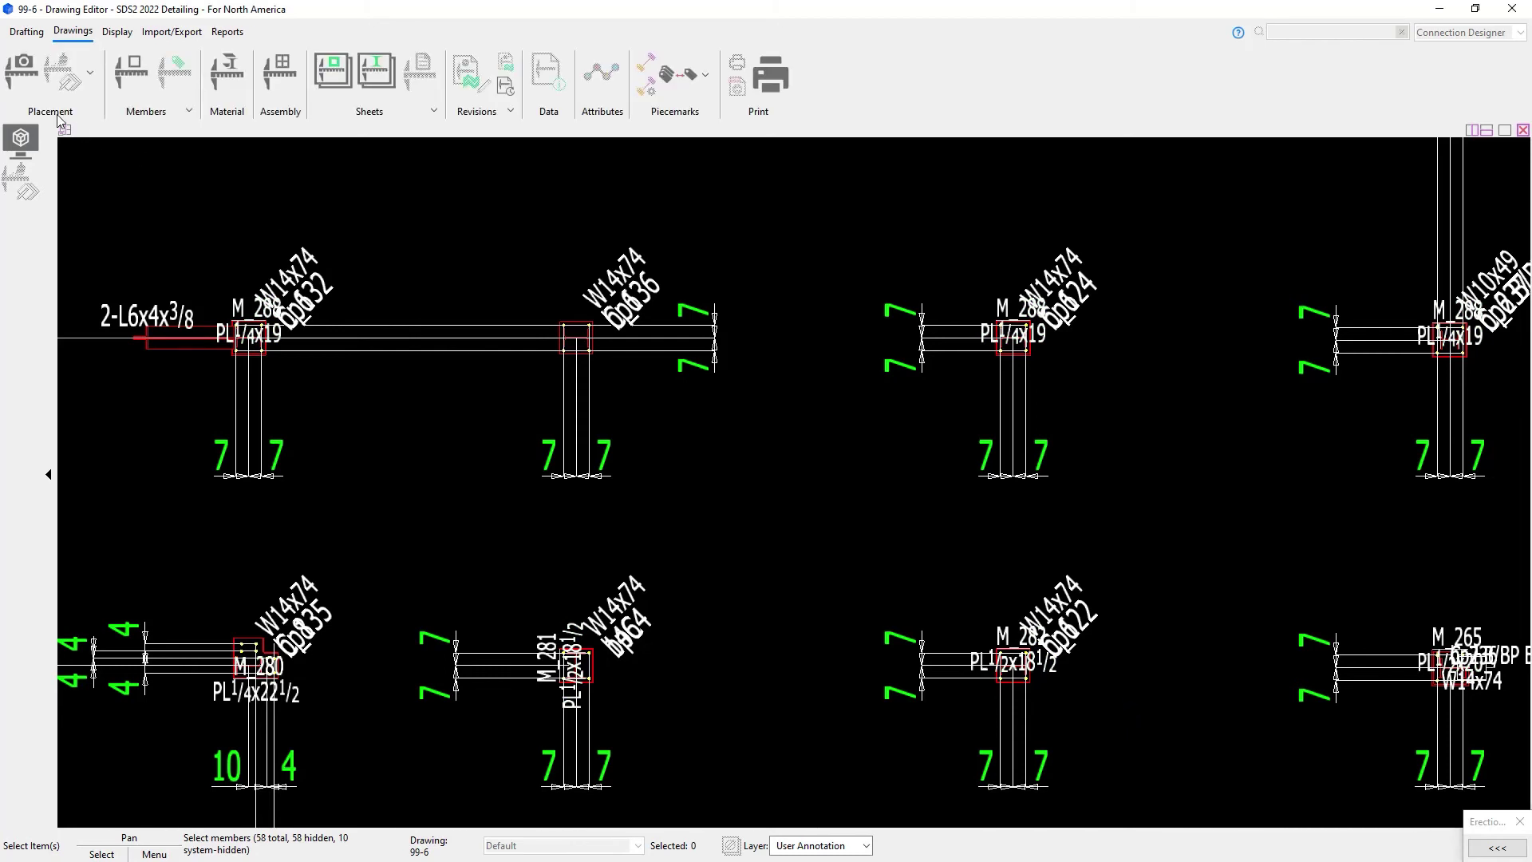
left_click(22, 139)
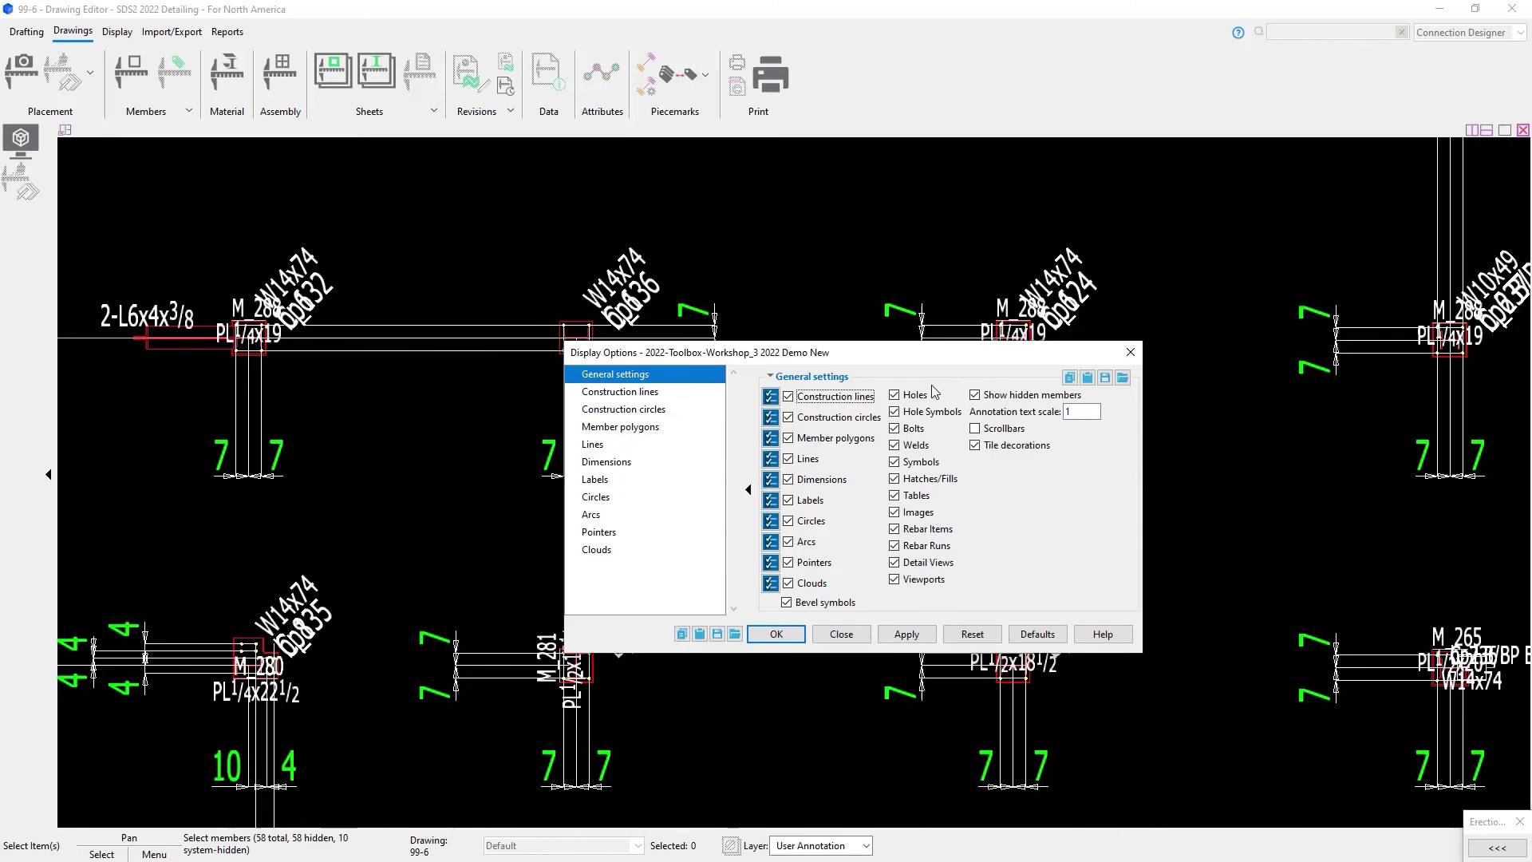
left_click(784, 639)
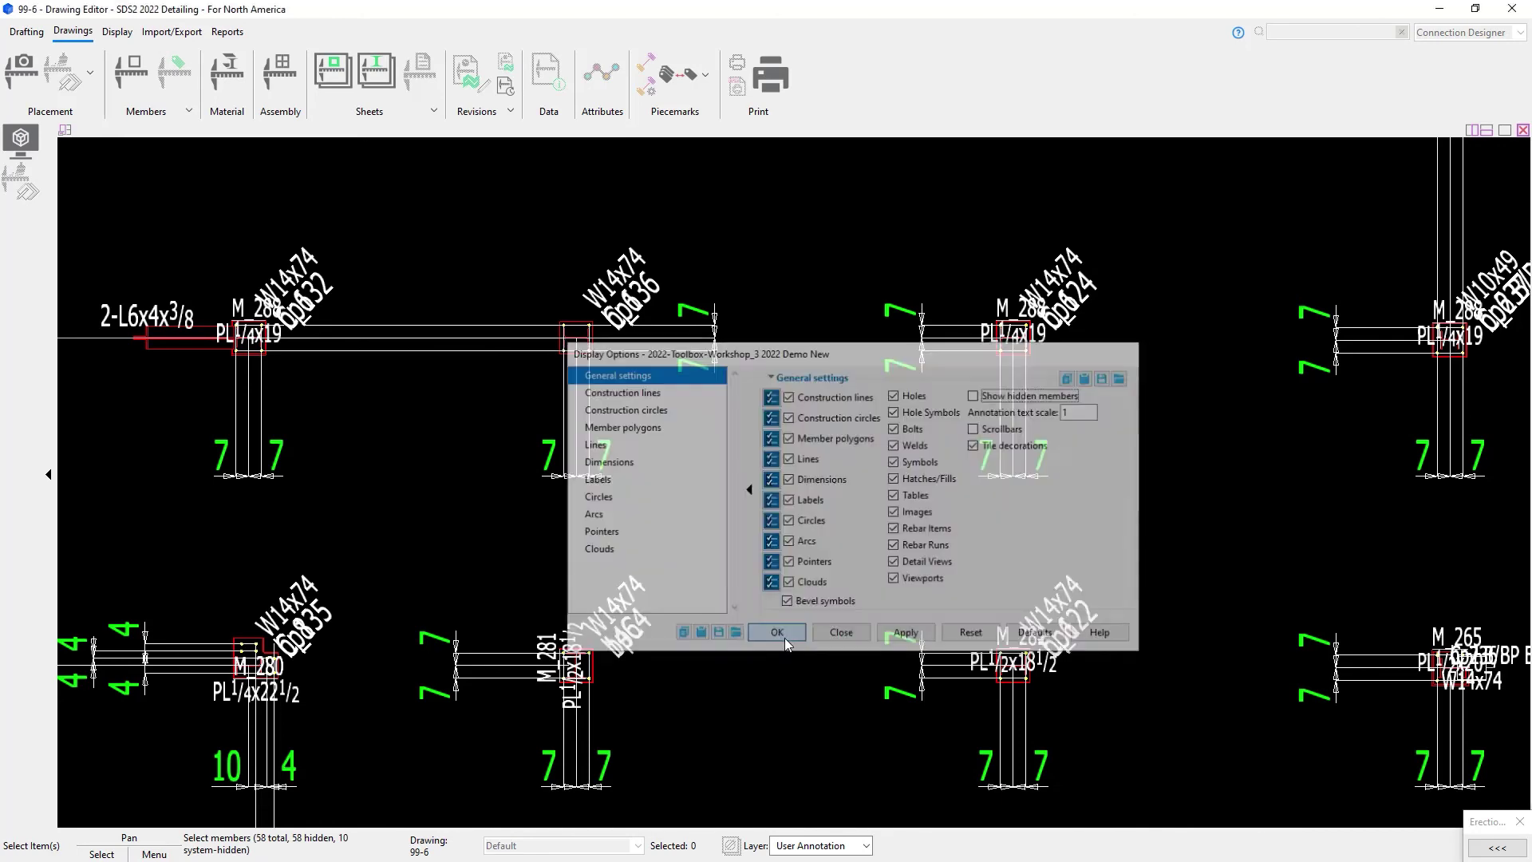
Step: Close the cleanup panel and move the M_282 callout to the right of its column
scroll(1182, 662, "up", 5)
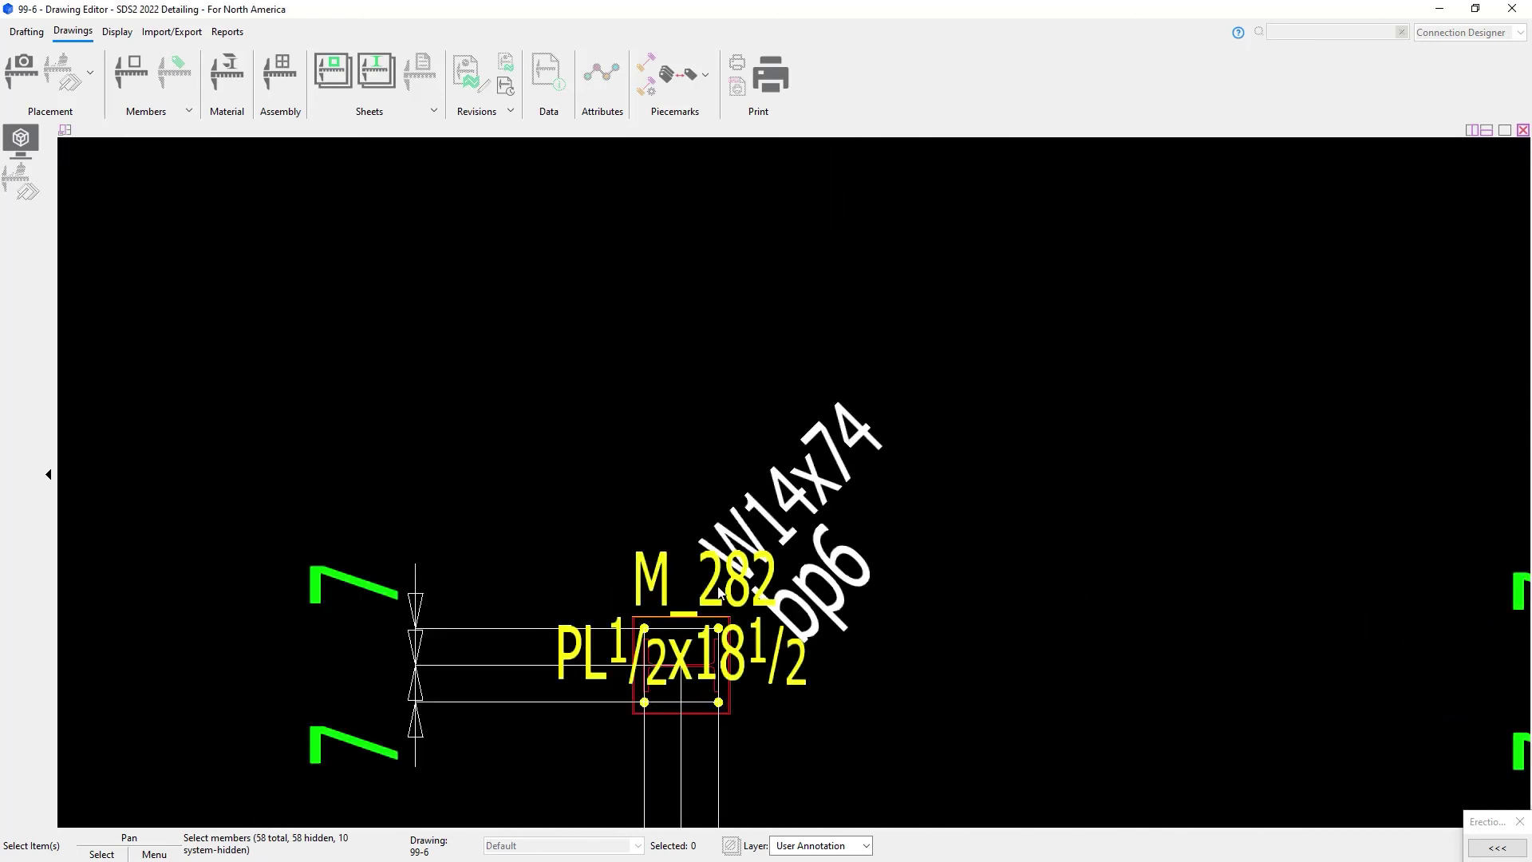
left_click(670, 578)
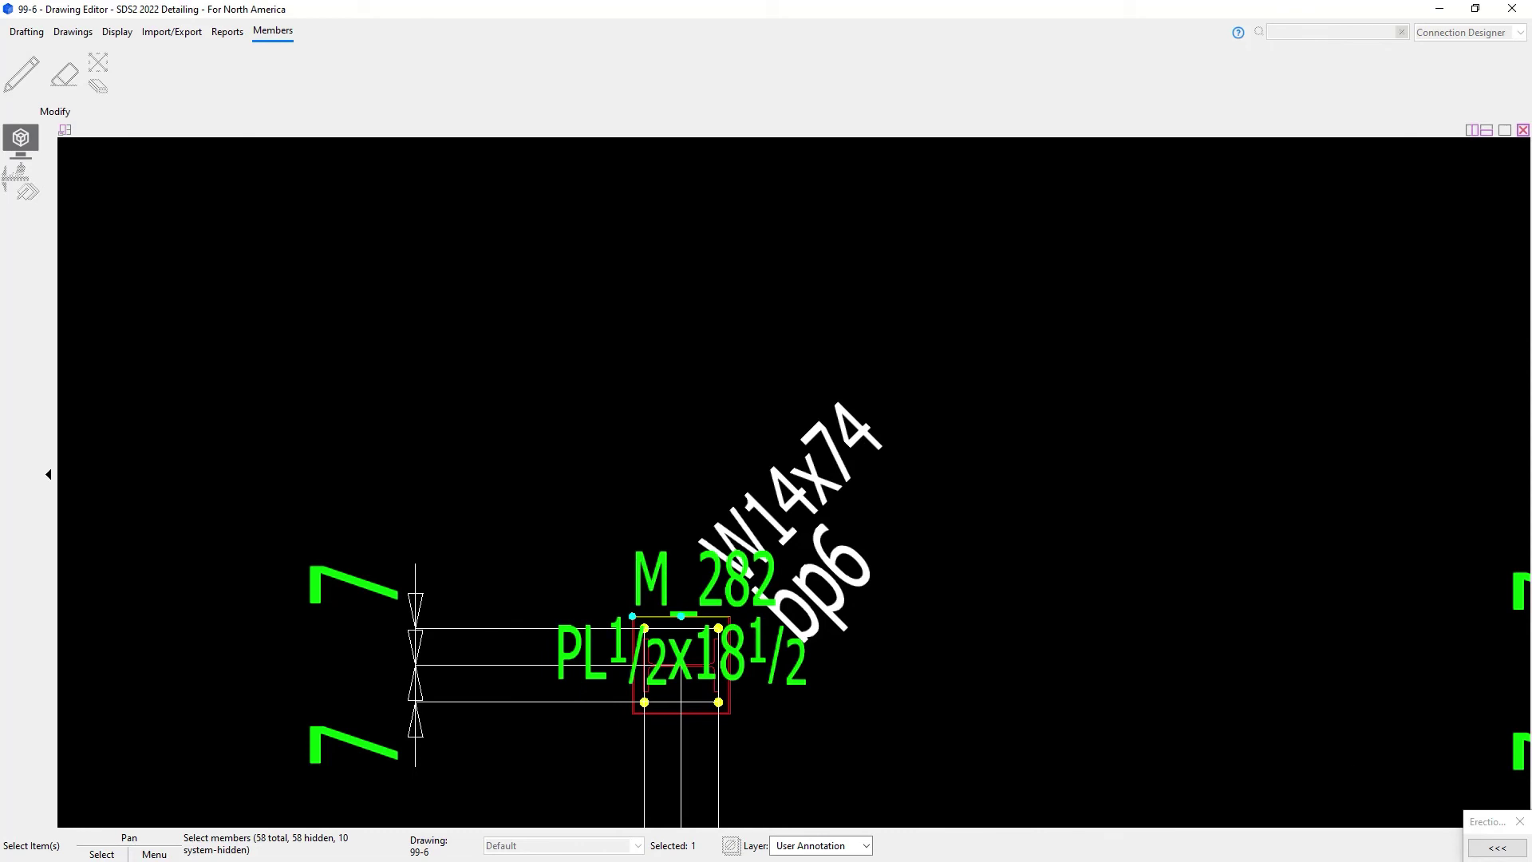
left_click(1387, 768)
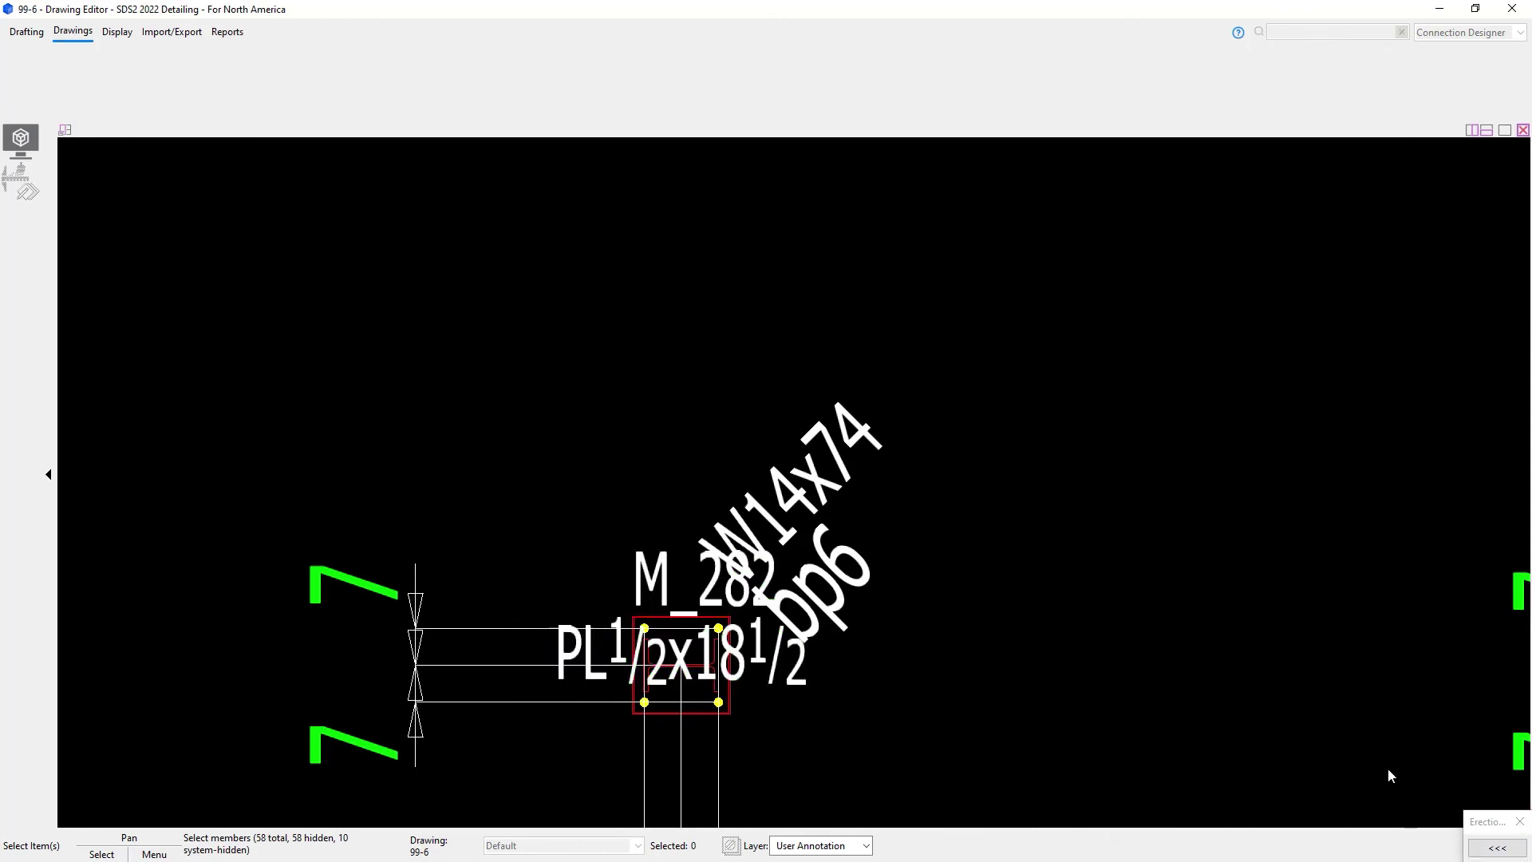
left_click(1520, 821)
left_click_drag(666, 579, 763, 700)
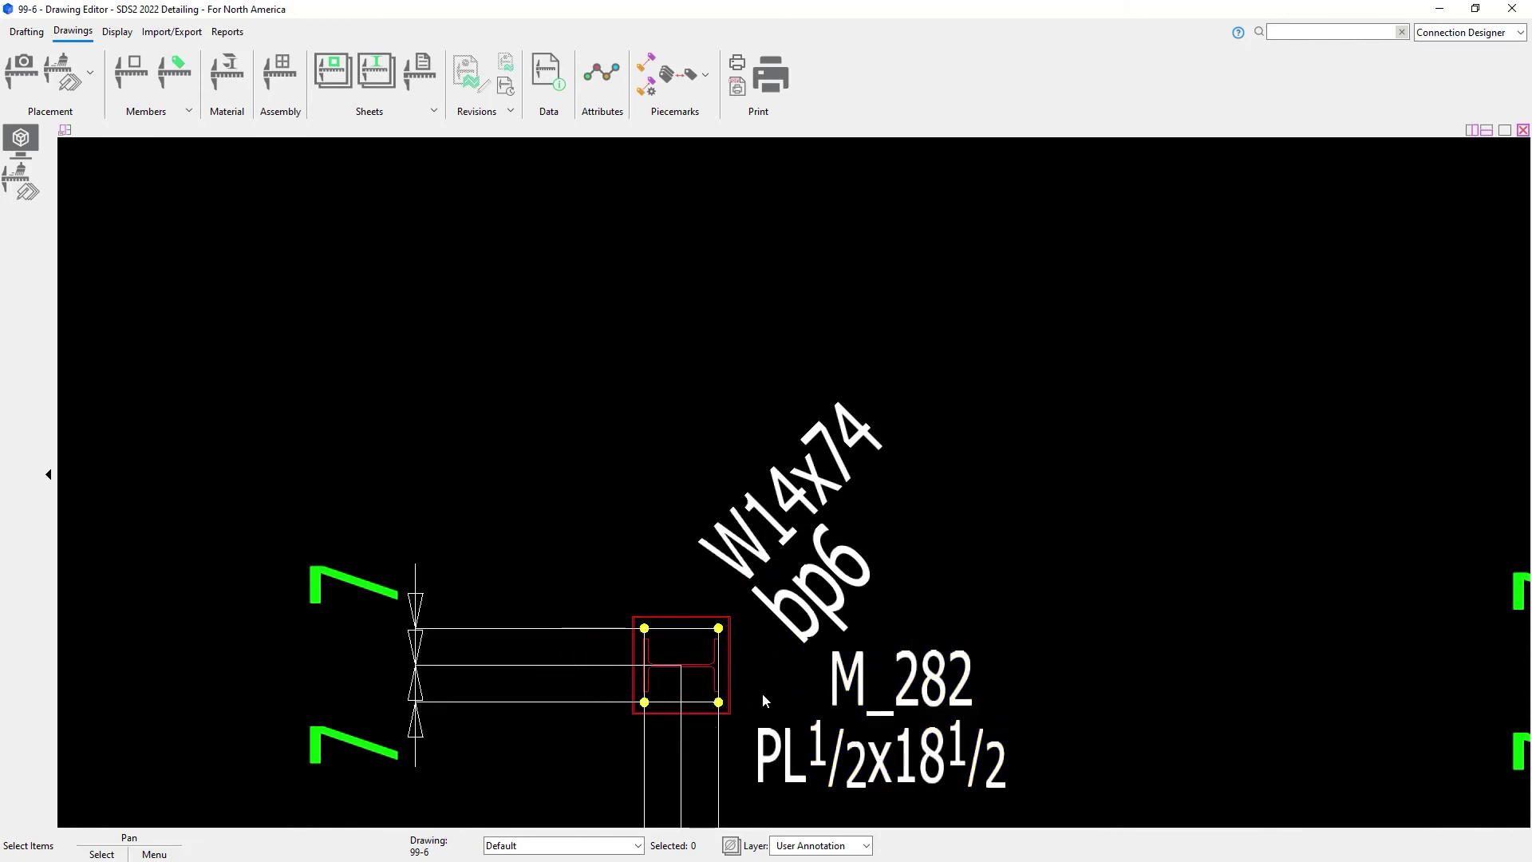
Step: Move the M_281 piecemark and its plate size label to the right of its column
scroll(735, 695, "up", 2)
scroll(735, 695, "down", 4)
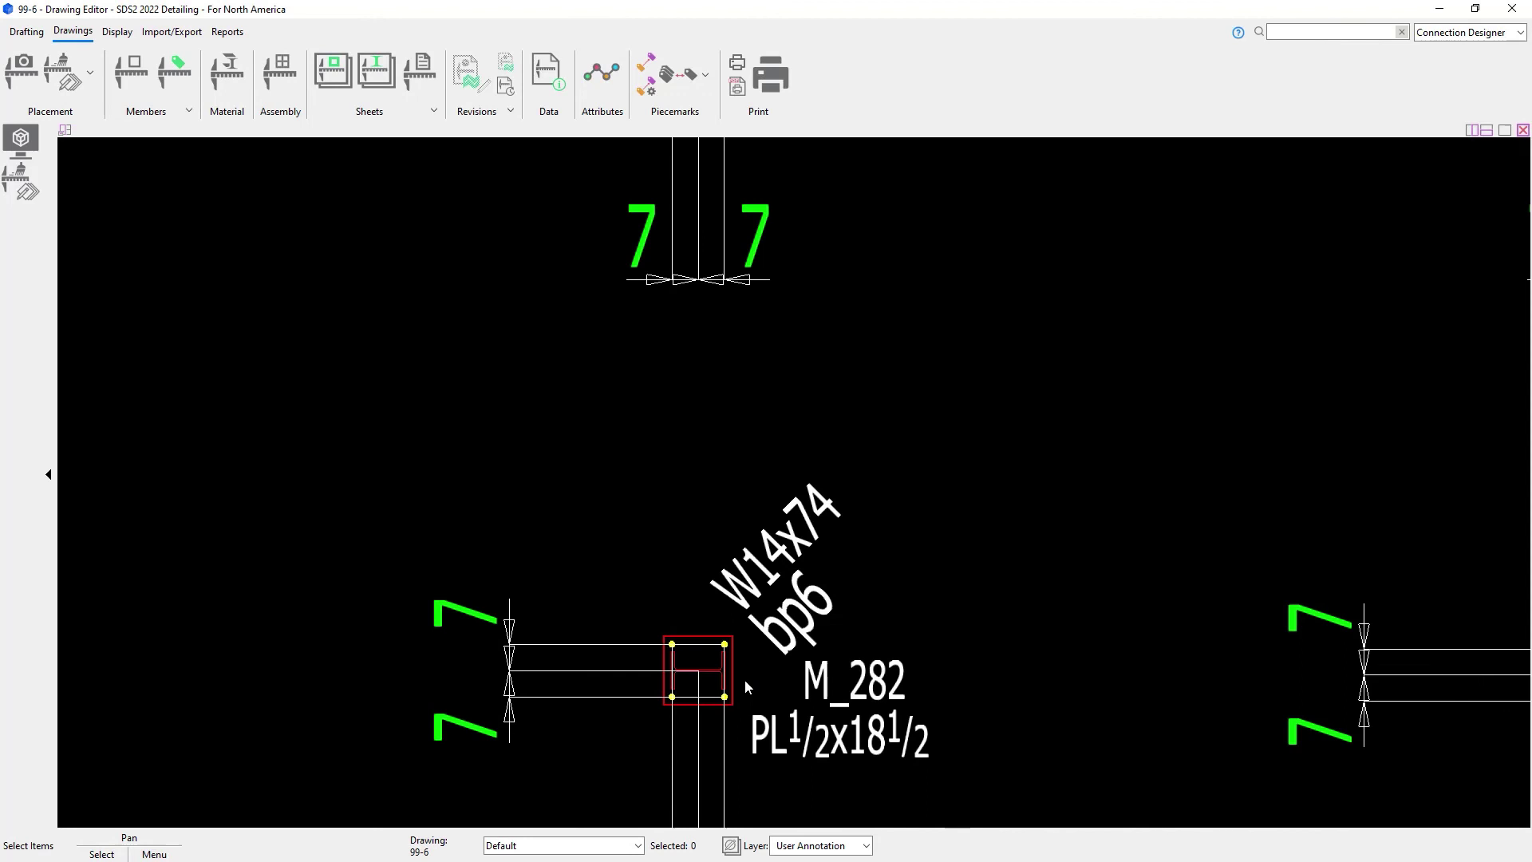
mouse_move(744, 678)
middle_mouse_down()
mouse_move(876, 485)
mouse_move(1137, 537)
middle_mouse_up()
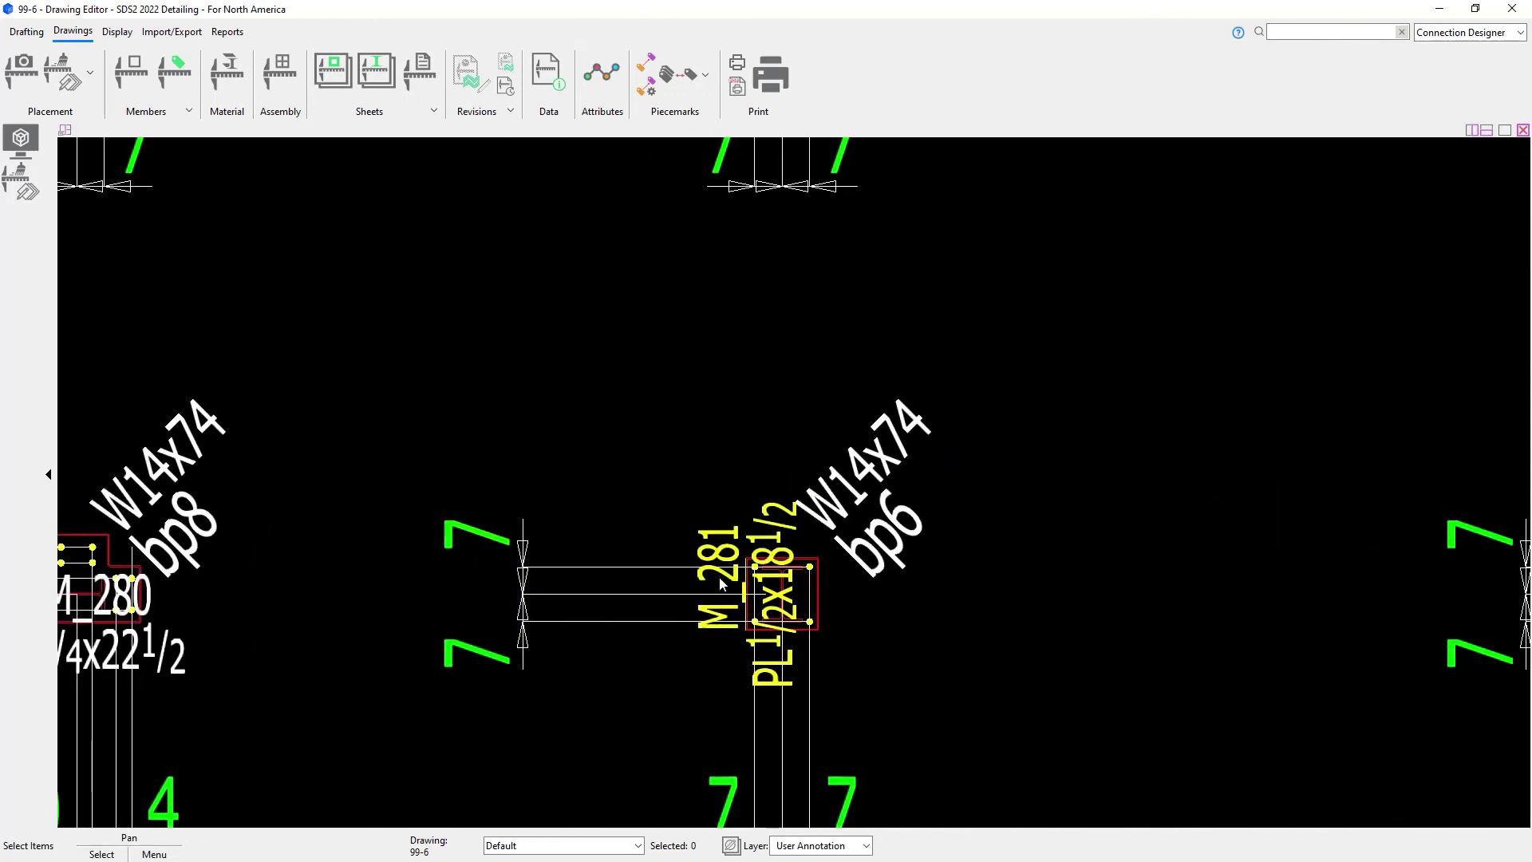
left_click_drag(718, 535, 900, 598)
left_click_drag(788, 529, 1000, 574)
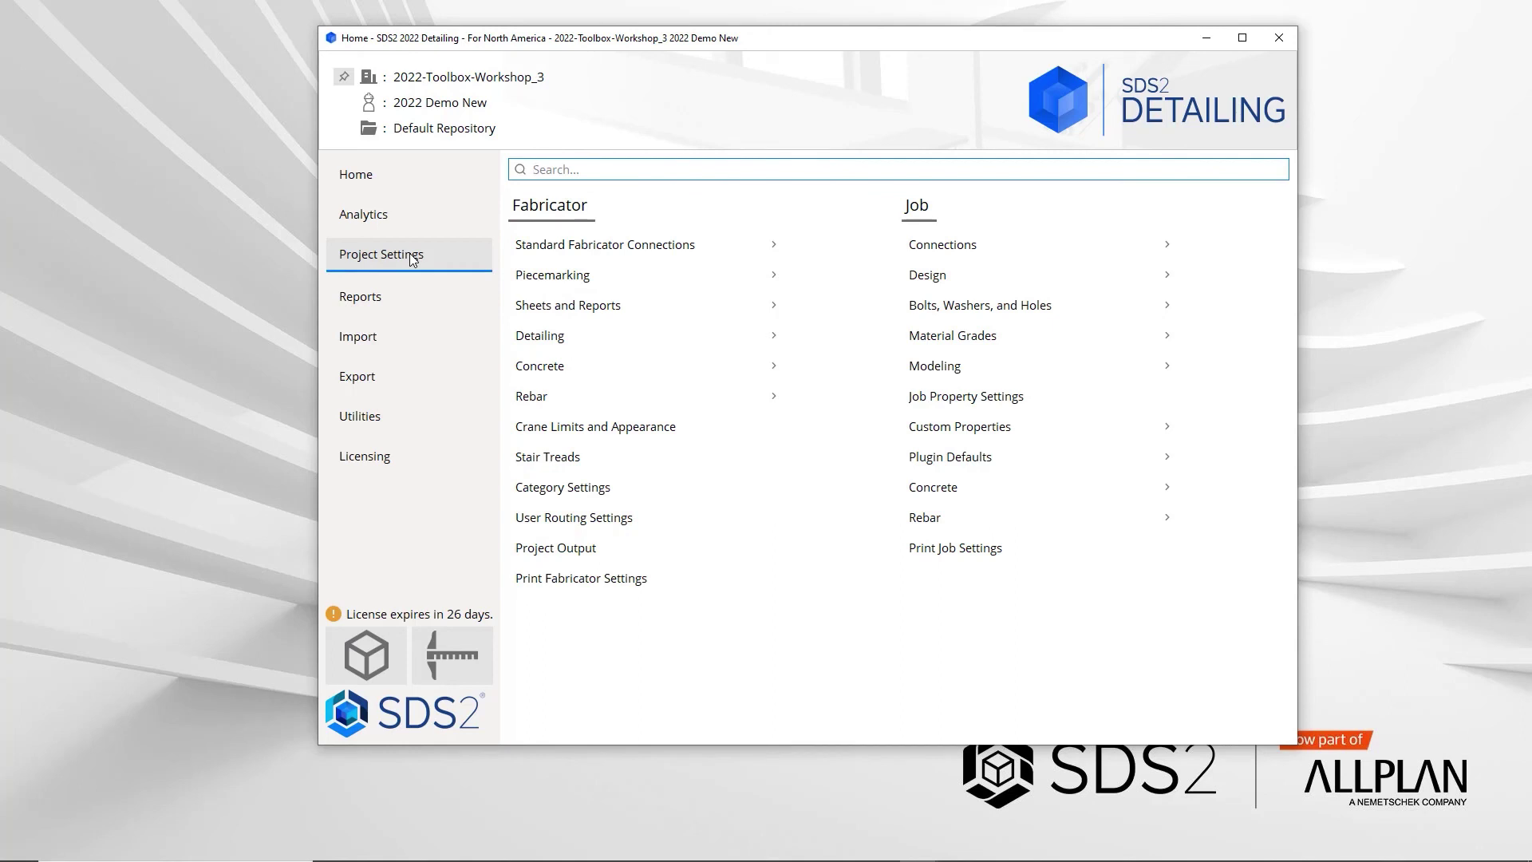
Step: Open Plugin Defaults under Job in Project Settings
left_click(940, 461)
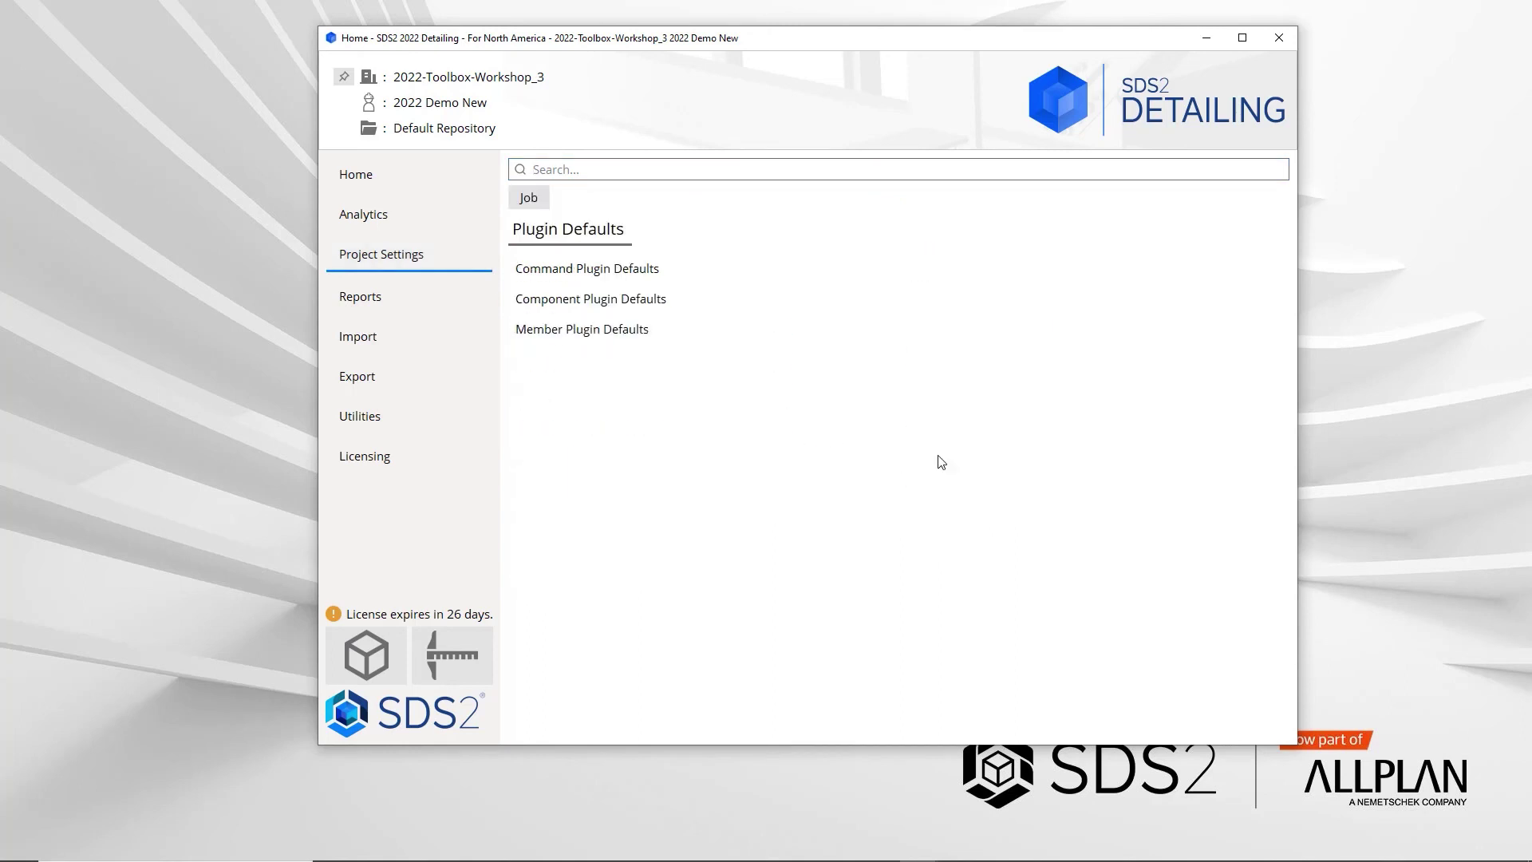